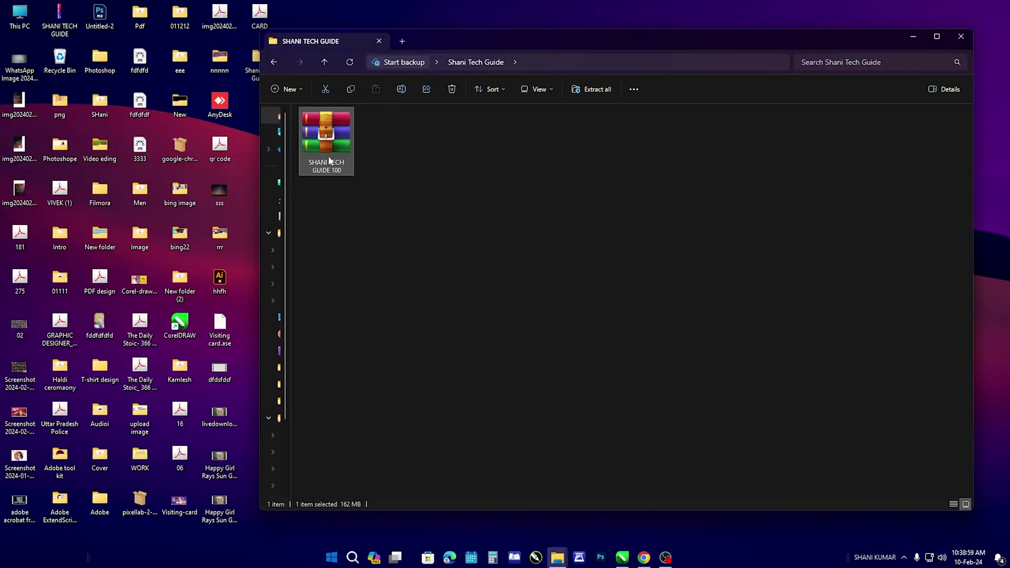
# Extract the password-protected t-shirt design zip into its own folder and open that folder
pyautogui.rightClick(331, 154)
pyautogui.click(414, 237)
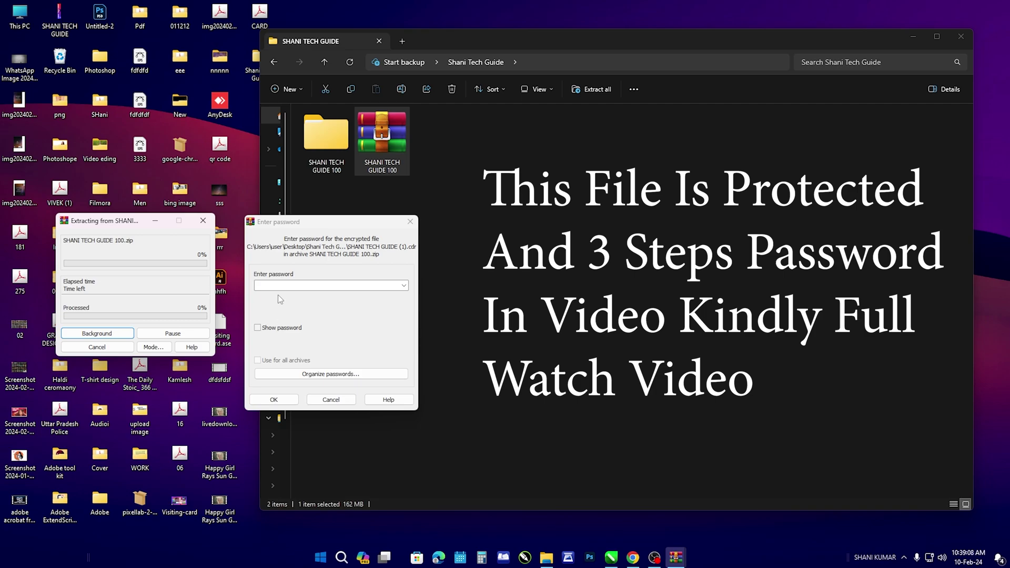
pyautogui.click(280, 285)
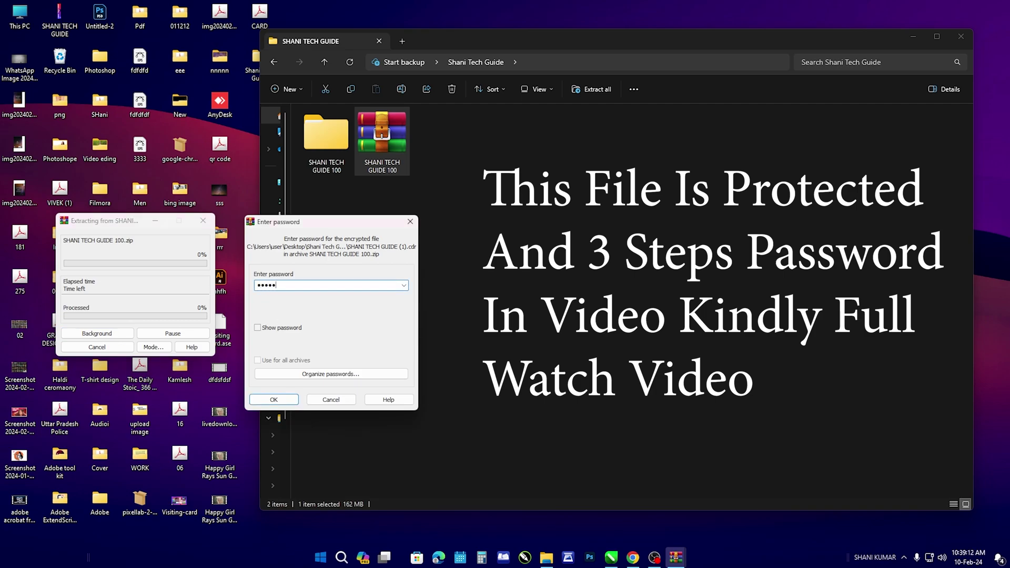
pyautogui.click(272, 401)
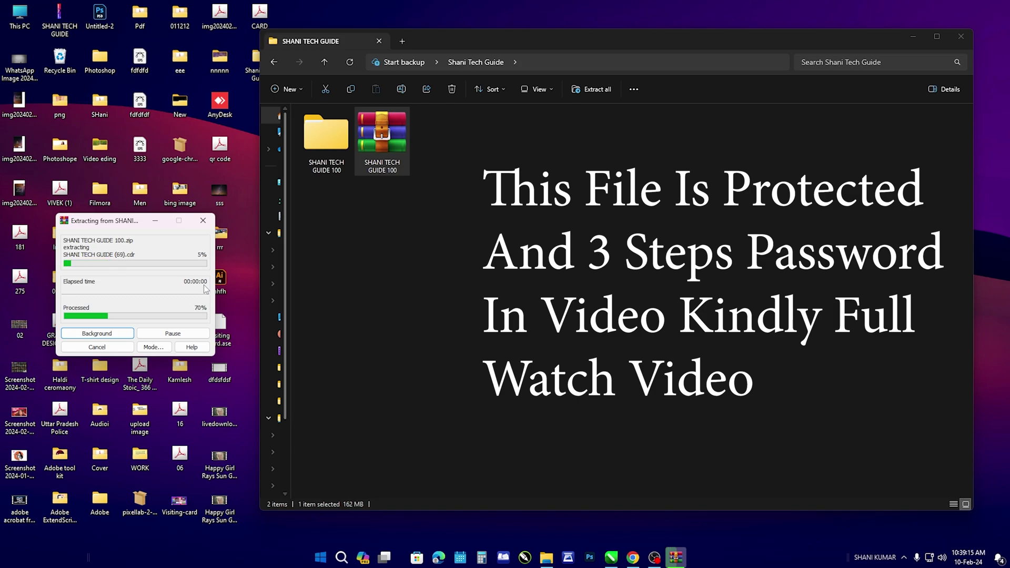
pyautogui.doubleClick(327, 138)
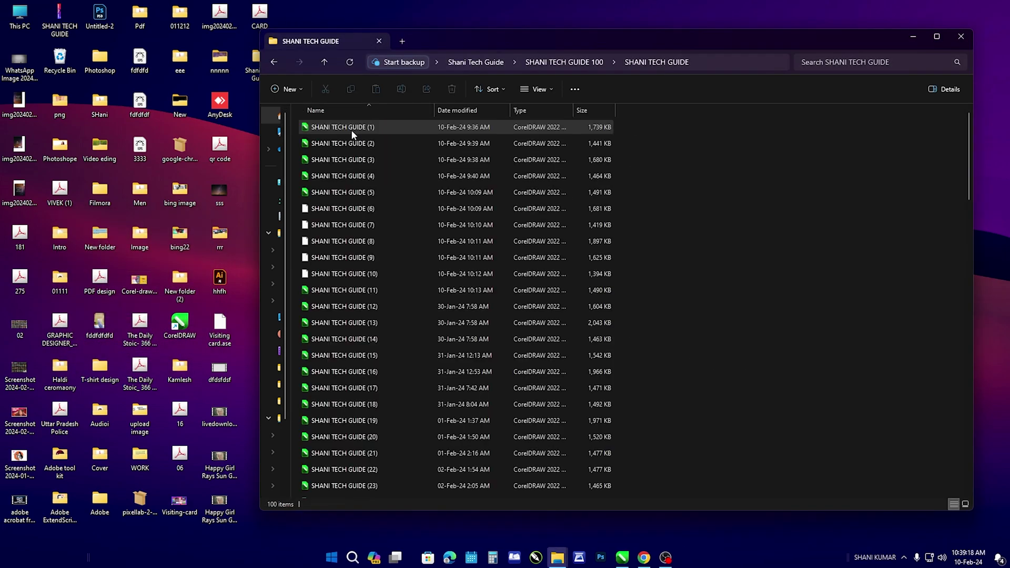
# Show the design files as extra large icon thumbnails in a narrower window
pyautogui.click(965, 505)
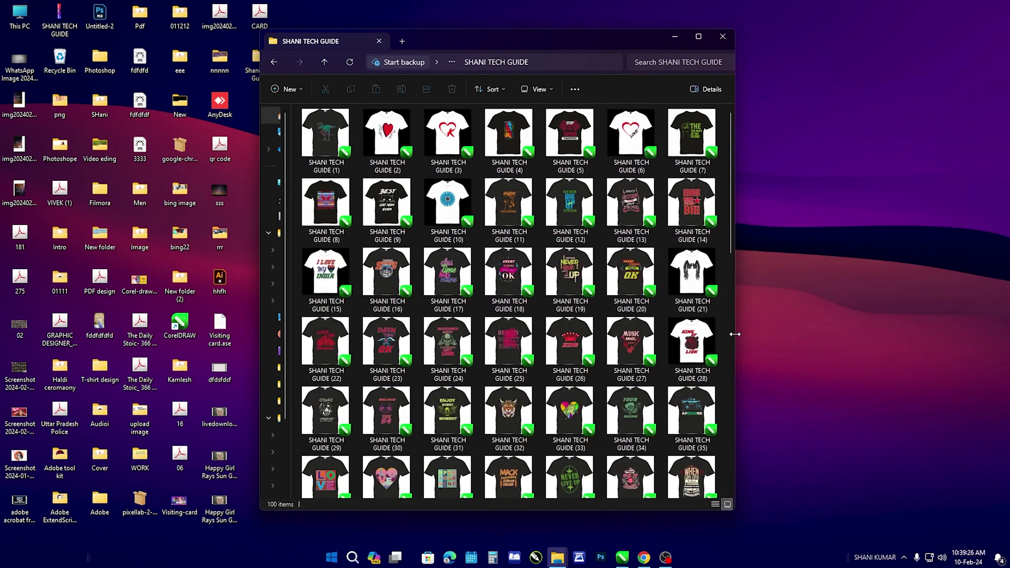
pyautogui.moveTo(974, 253); pyautogui.dragTo(719, 326)
pyautogui.click(548, 90)
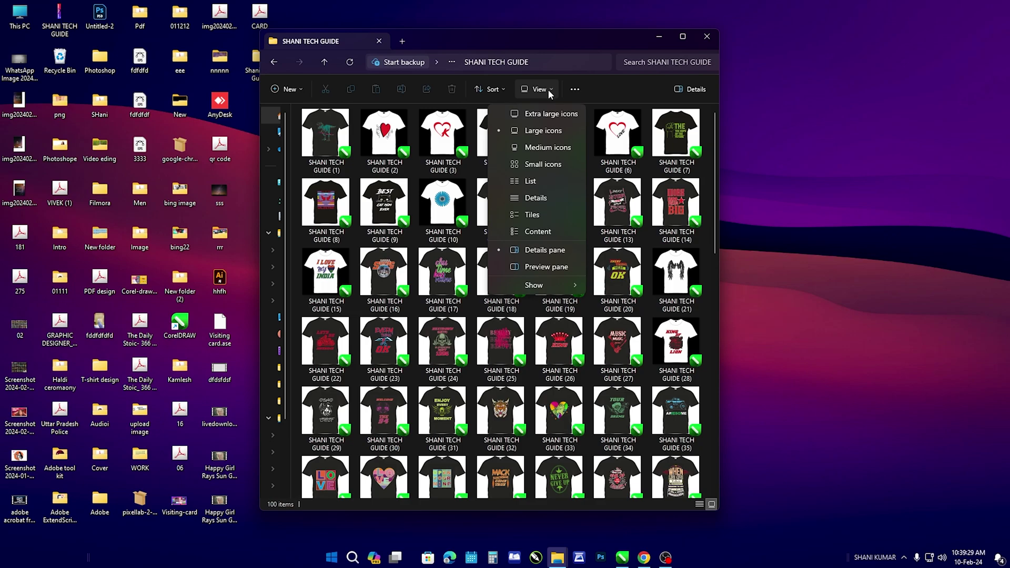
pyautogui.click(506, 114)
# Scroll through all 100 design thumbnails to the last file and back up
pyautogui.scroll(-1, 516, 242)
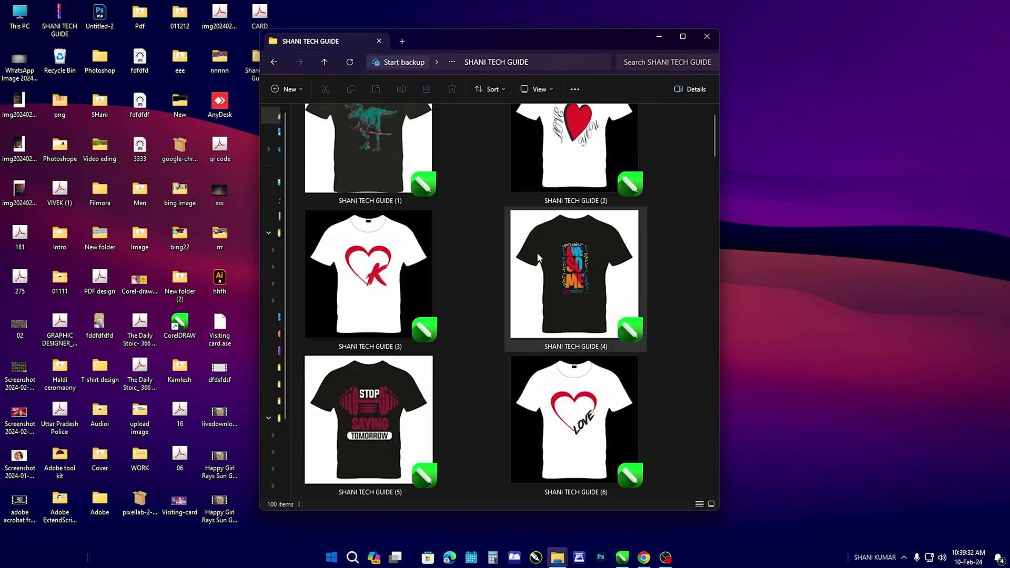
pyautogui.scroll(-2, 538, 253)
pyautogui.scroll(-3, 568, 271)
pyautogui.scroll(-3, 595, 287)
pyautogui.scroll(-3, 603, 285)
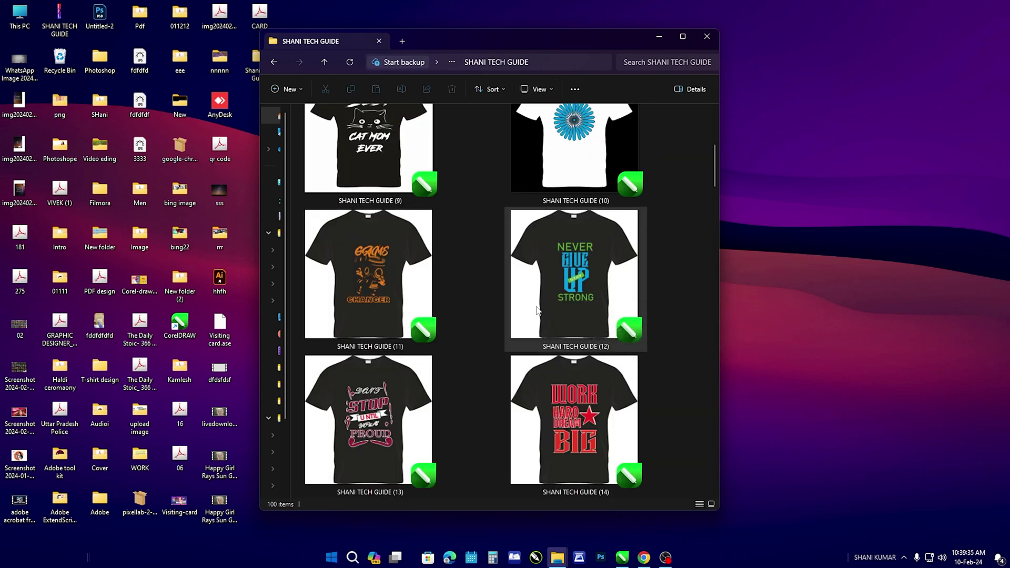
pyautogui.scroll(-3, 463, 302)
pyautogui.scroll(-3, 541, 314)
pyautogui.scroll(-3, 688, 290)
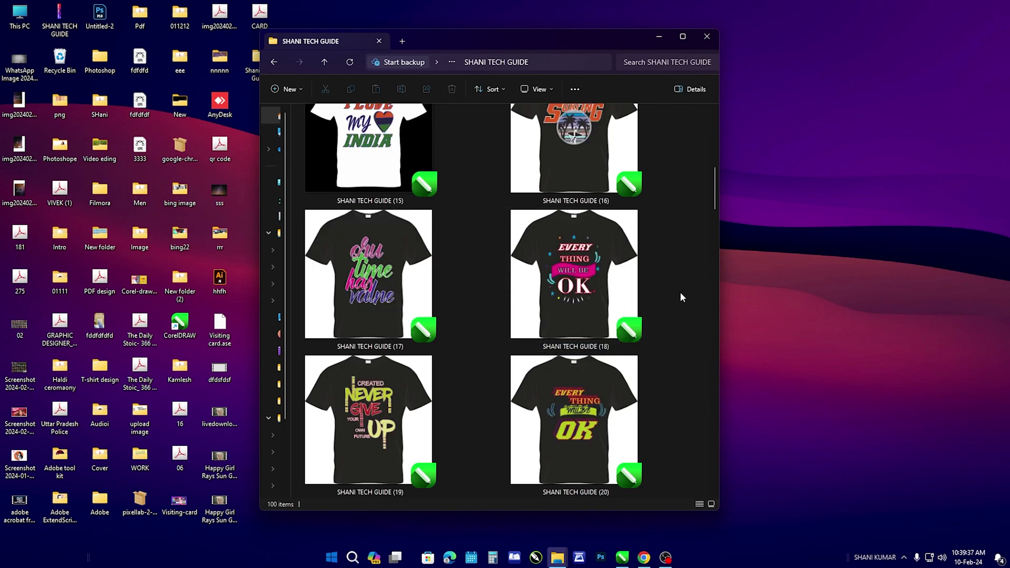
pyautogui.scroll(-3, 680, 293)
pyautogui.scroll(-3, 680, 294)
pyautogui.scroll(-3, 680, 295)
pyautogui.scroll(-3, 680, 291)
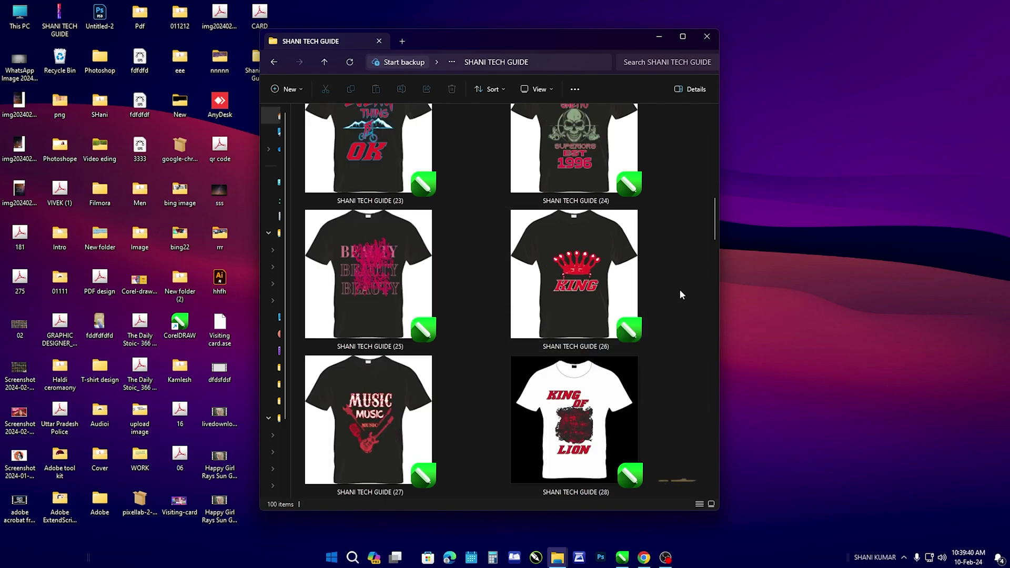
pyautogui.scroll(-3, 681, 291)
pyautogui.scroll(-3, 681, 291)
pyautogui.scroll(-3, 683, 293)
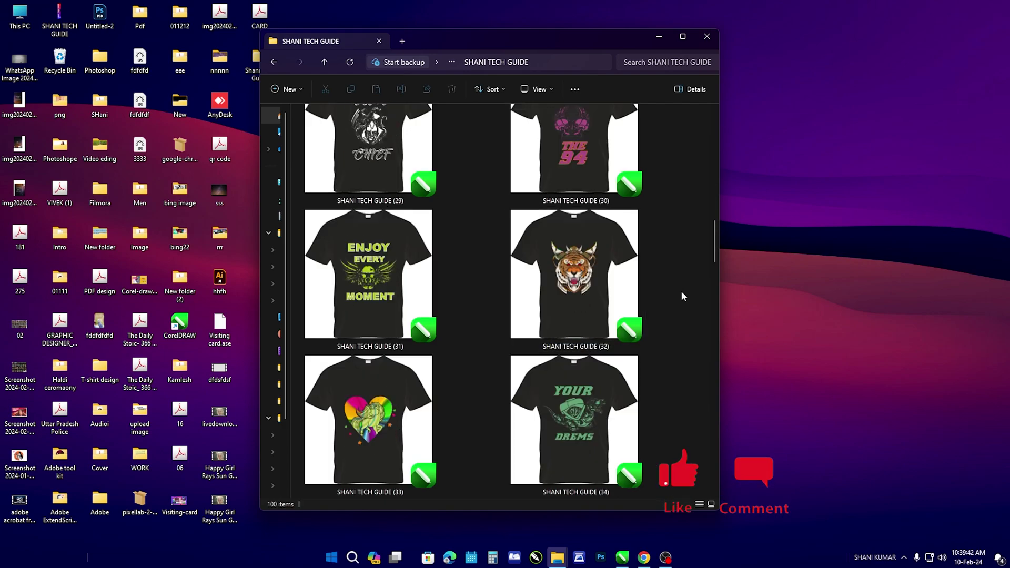
pyautogui.scroll(-3, 682, 293)
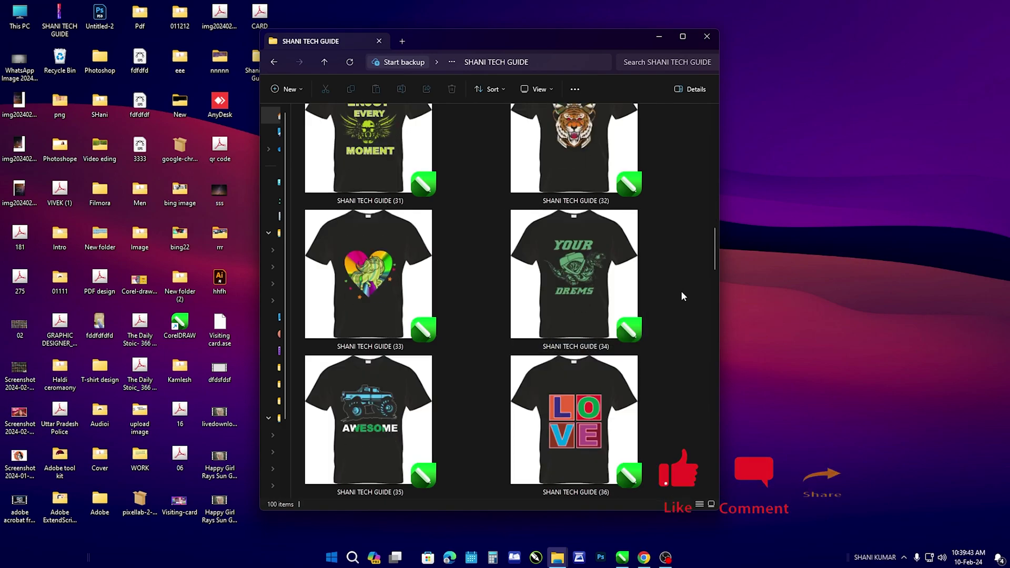
pyautogui.scroll(-3, 682, 294)
pyautogui.scroll(-3, 682, 294)
pyautogui.scroll(-3, 682, 293)
pyautogui.scroll(-3, 682, 296)
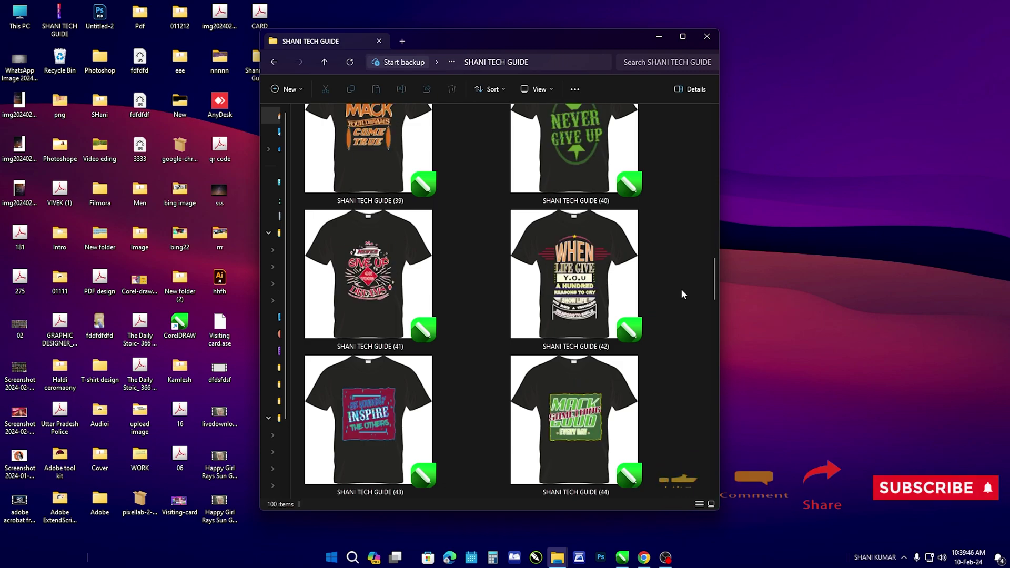
pyautogui.scroll(-5, 682, 294)
pyautogui.scroll(-3, 682, 293)
pyautogui.scroll(-5, 683, 293)
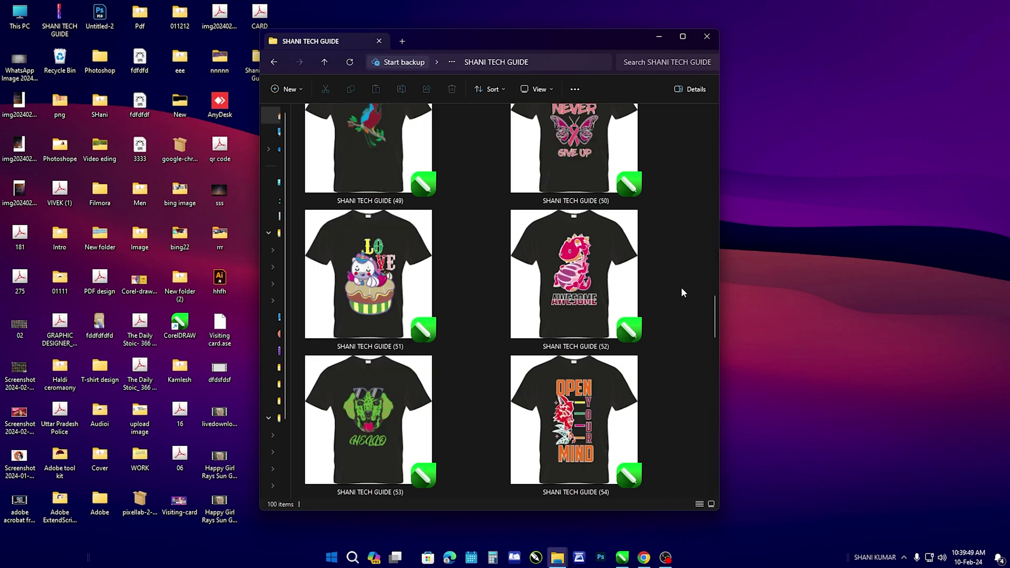
pyautogui.scroll(-3, 682, 292)
pyautogui.scroll(-3, 682, 292)
pyautogui.scroll(-3, 682, 292)
pyautogui.scroll(-2, 682, 292)
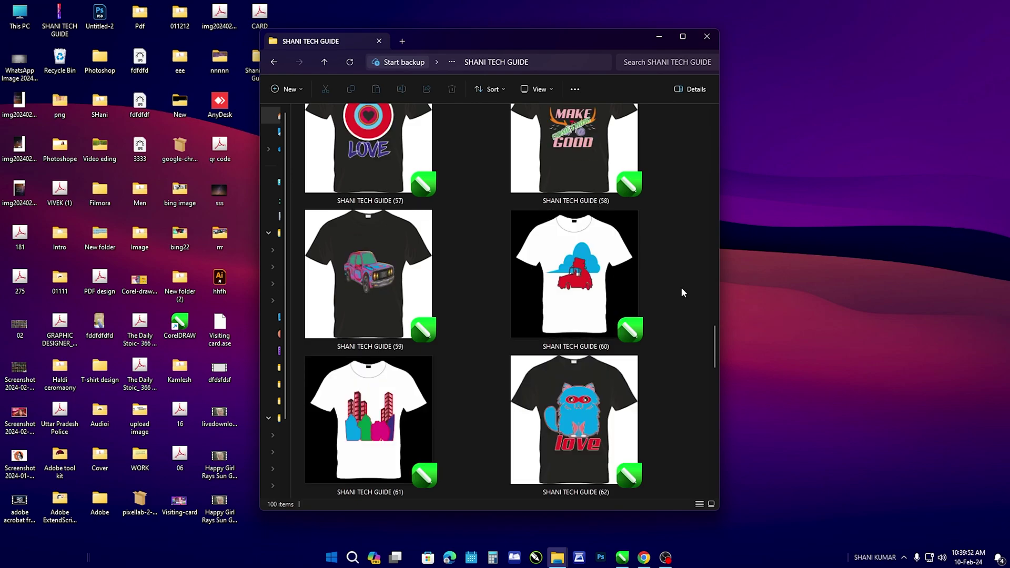
pyautogui.scroll(-4, 682, 293)
pyautogui.scroll(-2, 682, 293)
pyautogui.scroll(-2, 682, 293)
pyautogui.scroll(-2, 682, 293)
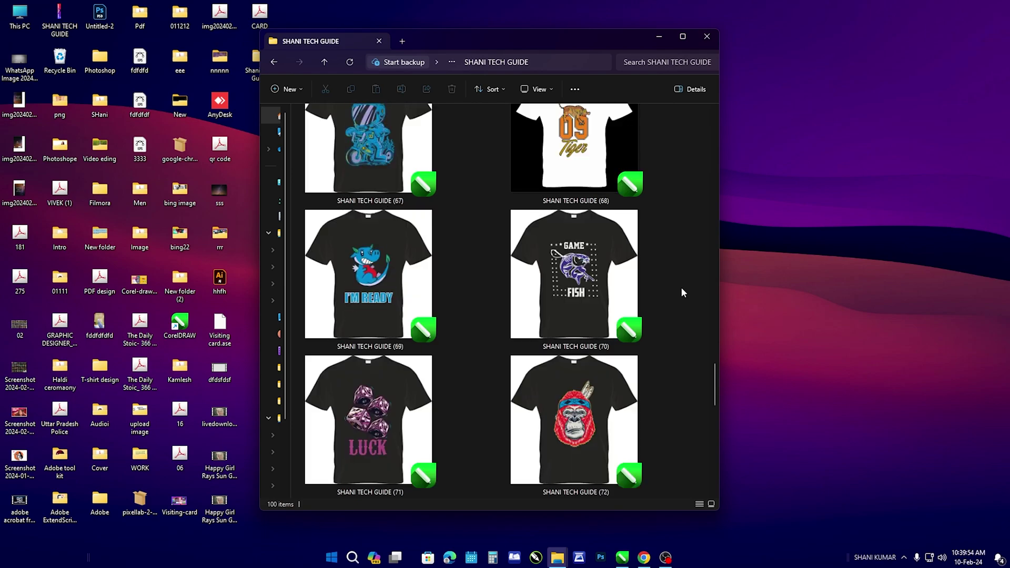
pyautogui.scroll(-2, 683, 293)
pyautogui.scroll(-4, 682, 293)
pyautogui.scroll(-2, 682, 293)
pyautogui.scroll(-2, 682, 292)
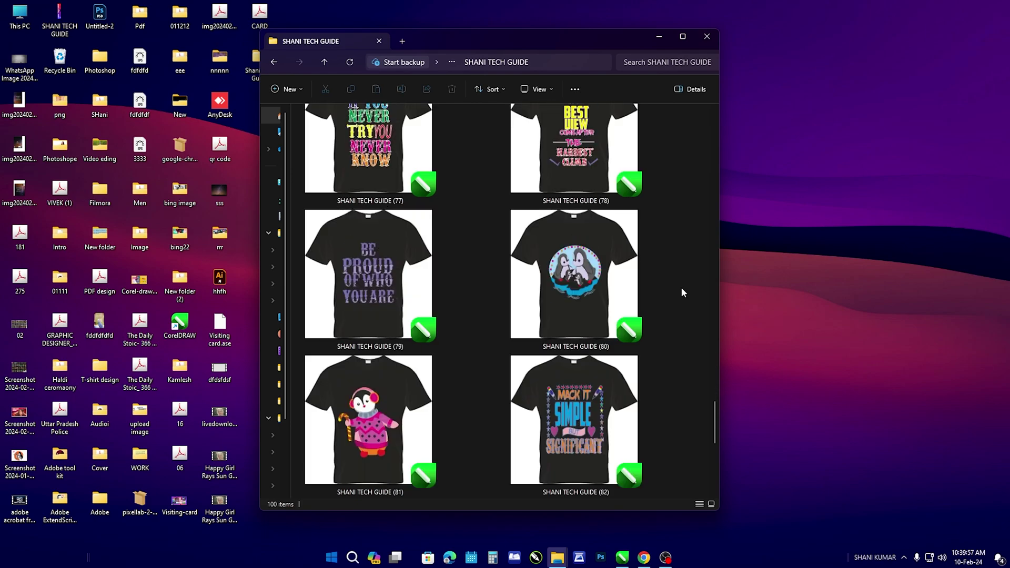
pyautogui.scroll(-4, 682, 293)
pyautogui.scroll(-2, 682, 292)
pyautogui.scroll(-4, 682, 292)
pyautogui.scroll(-2, 682, 293)
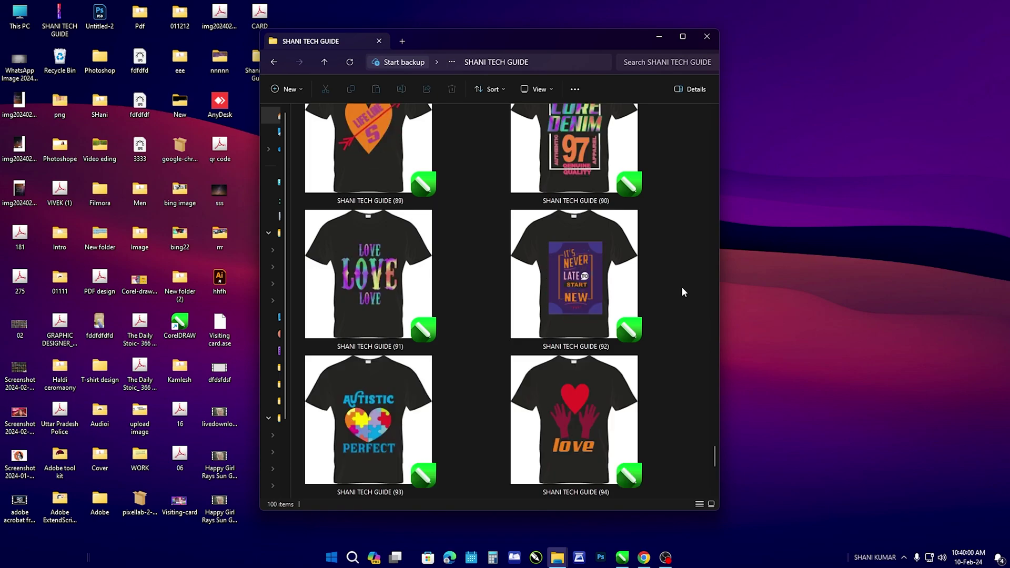
pyautogui.scroll(-4, 682, 293)
pyautogui.scroll(-2, 682, 292)
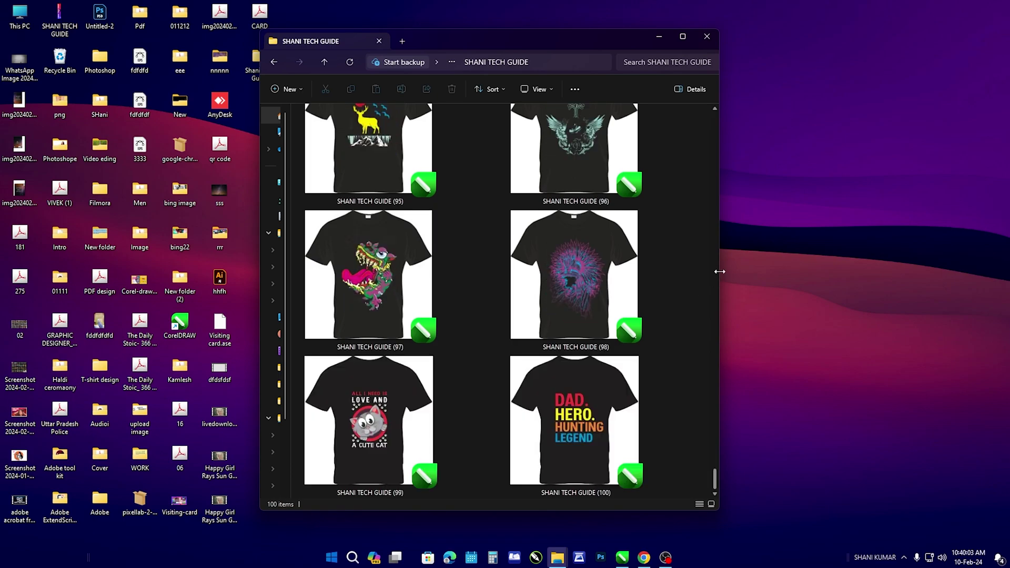
pyautogui.moveTo(718, 268); pyautogui.dragTo(950, 271)
pyautogui.scroll(4, 810, 301)
pyautogui.scroll(8, 811, 301)
pyautogui.scroll(8, 810, 301)
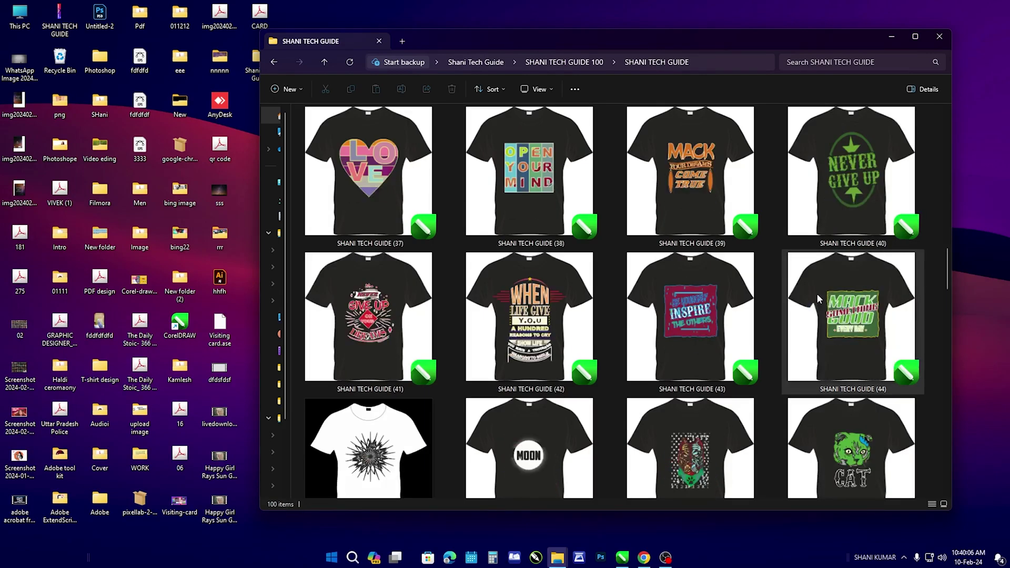
pyautogui.scroll(7, 817, 293)
# Switch to CorelDRAW and browse the Open Drawing window to the extracted design subfolder
pyautogui.click(892, 37)
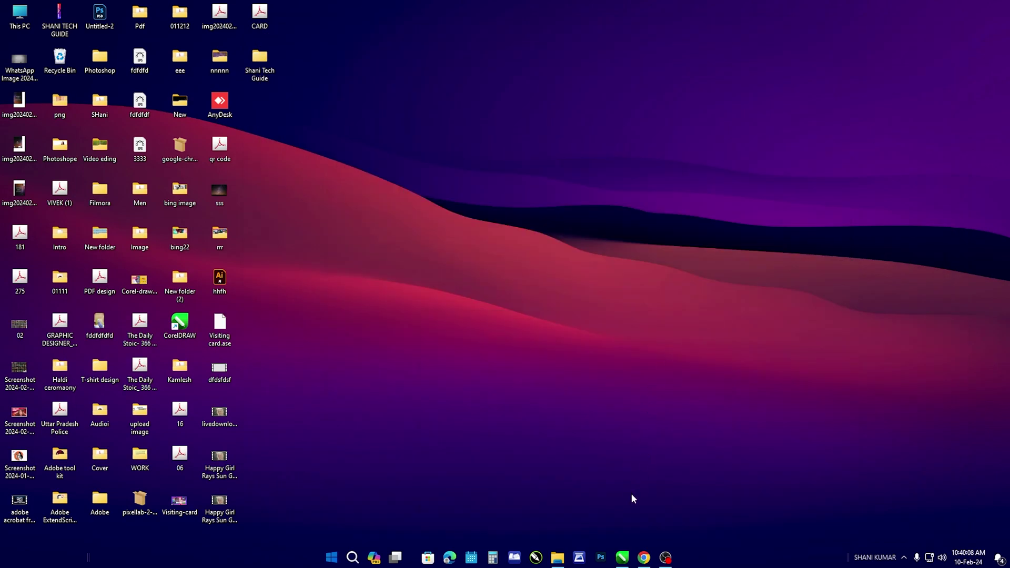
pyautogui.click(624, 557)
pyautogui.hotkey('ctrl', 'o')
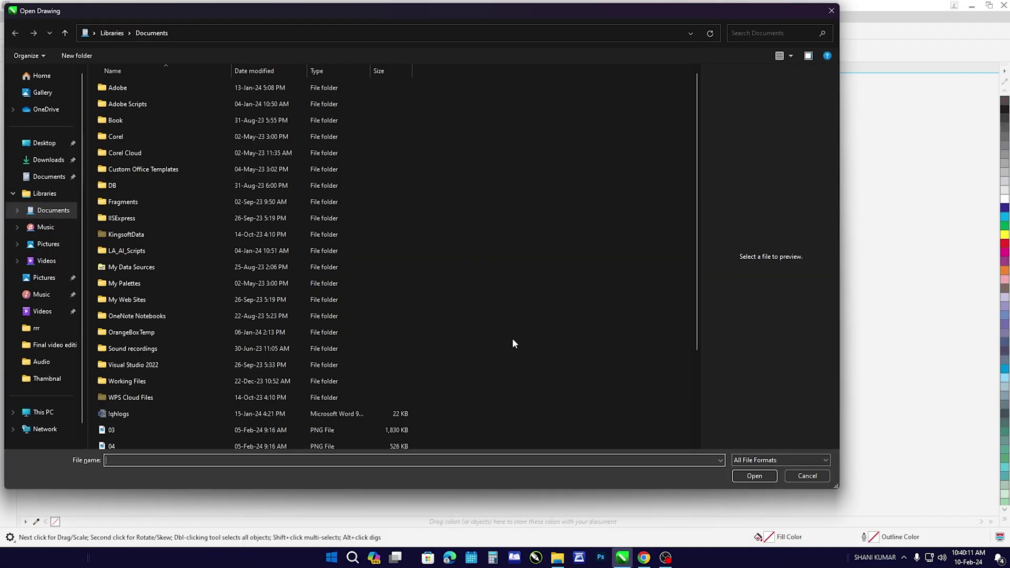
pyautogui.click(68, 147)
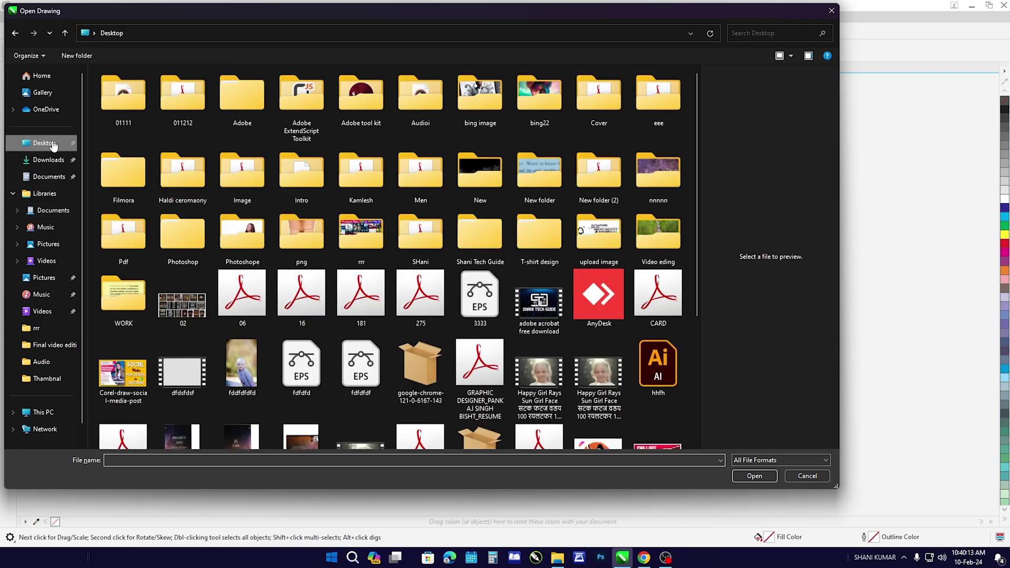
pyautogui.doubleClick(501, 254)
pyautogui.doubleClick(154, 88)
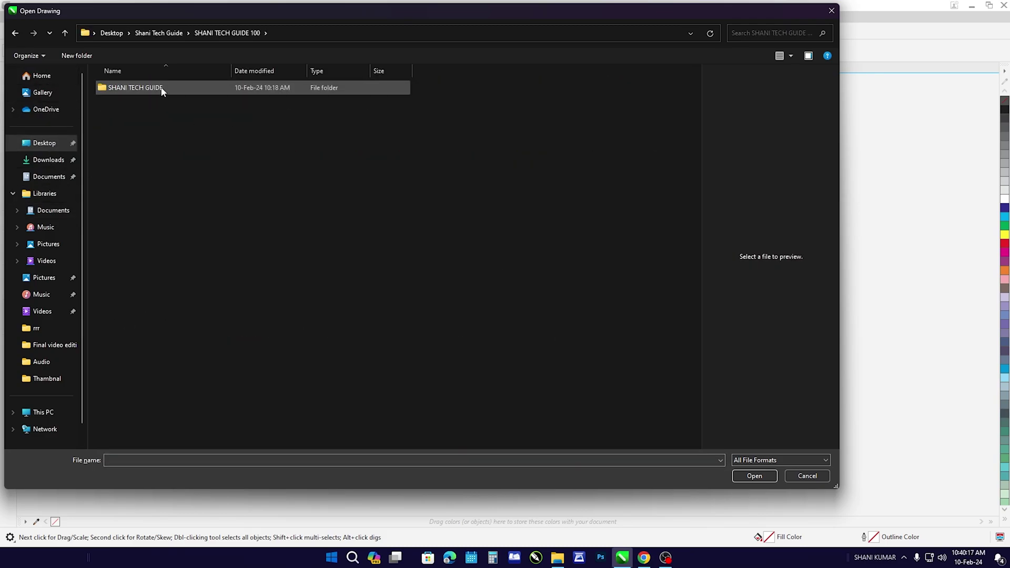
pyautogui.doubleClick(156, 88)
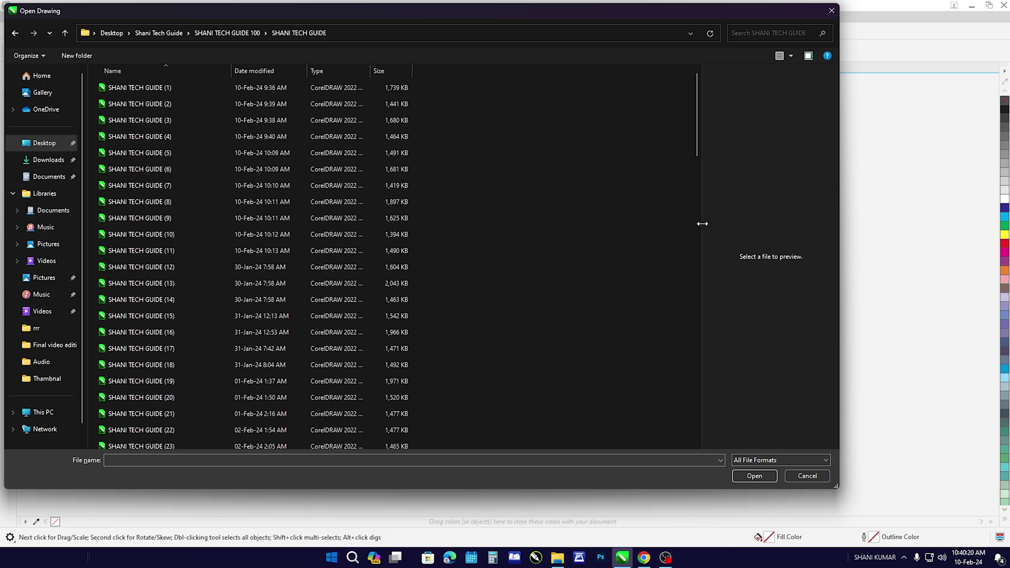
# Show the design files in the Open Drawing window as large thumbnails
pyautogui.moveTo(704, 224); pyautogui.dragTo(671, 244)
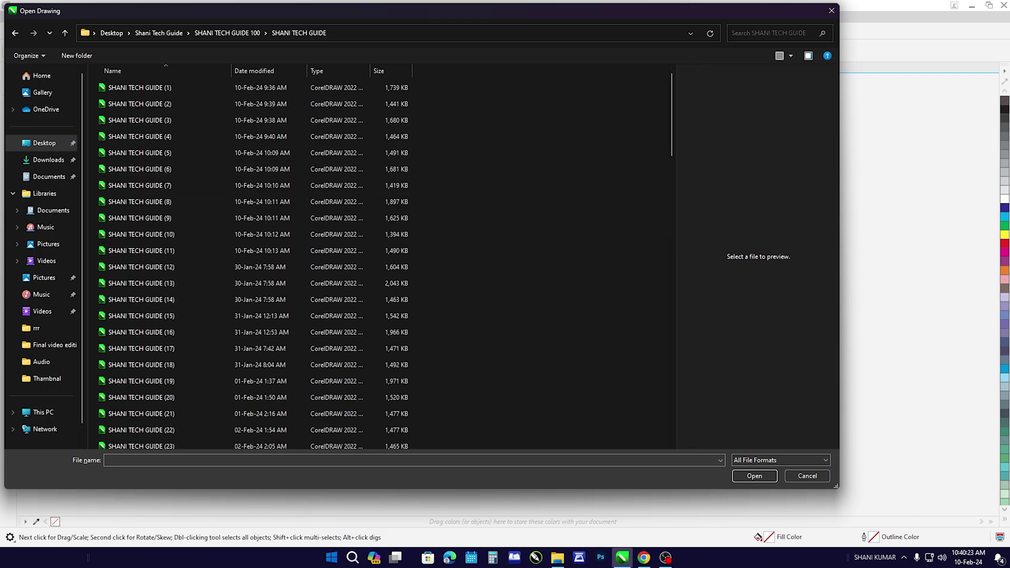
pyautogui.click(792, 56)
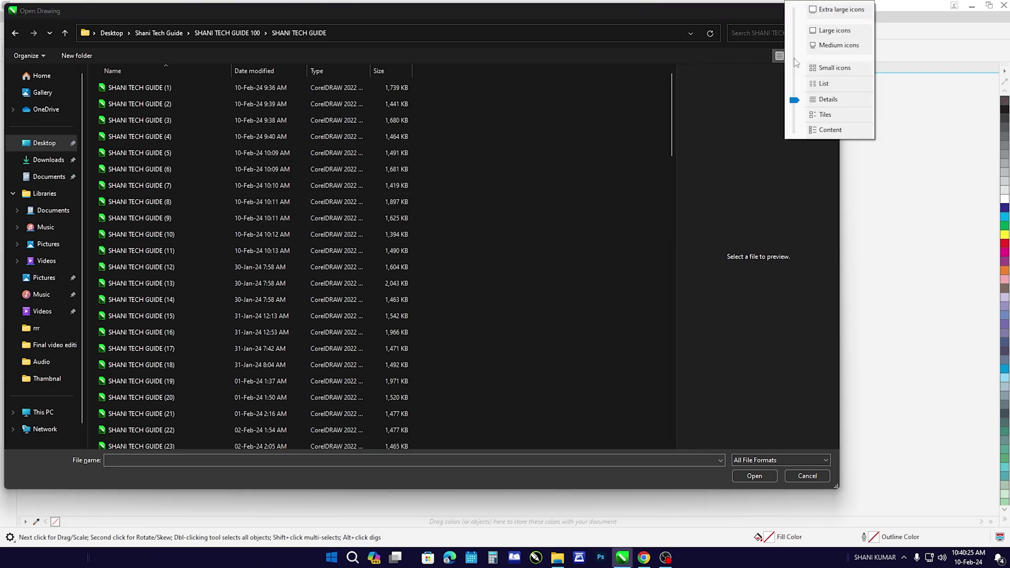
pyautogui.click(844, 33)
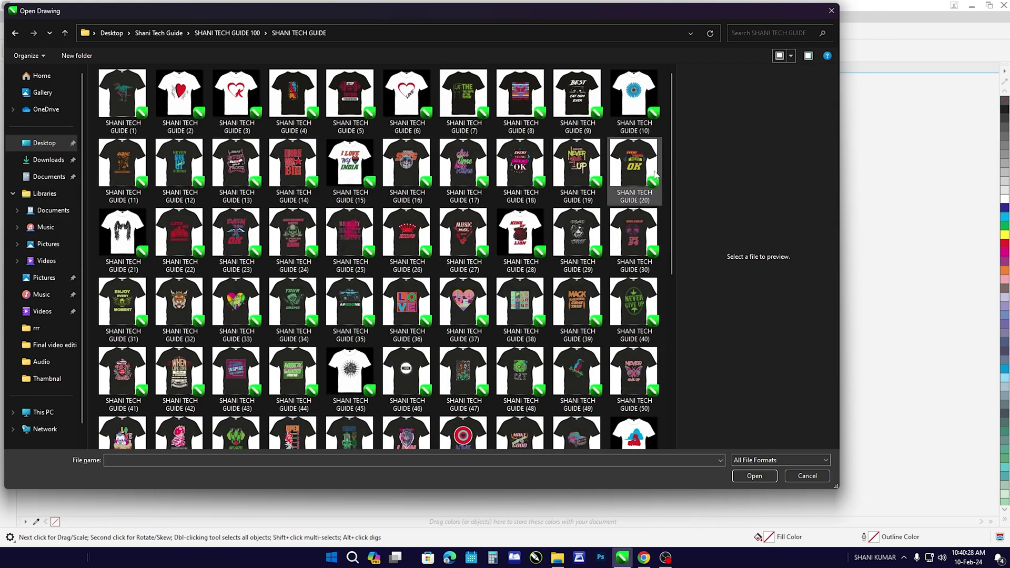
# Open design 74, the black shirt with the orange 'GOOD' Statue of Liberty print
pyautogui.moveTo(677, 161); pyautogui.dragTo(614, 160)
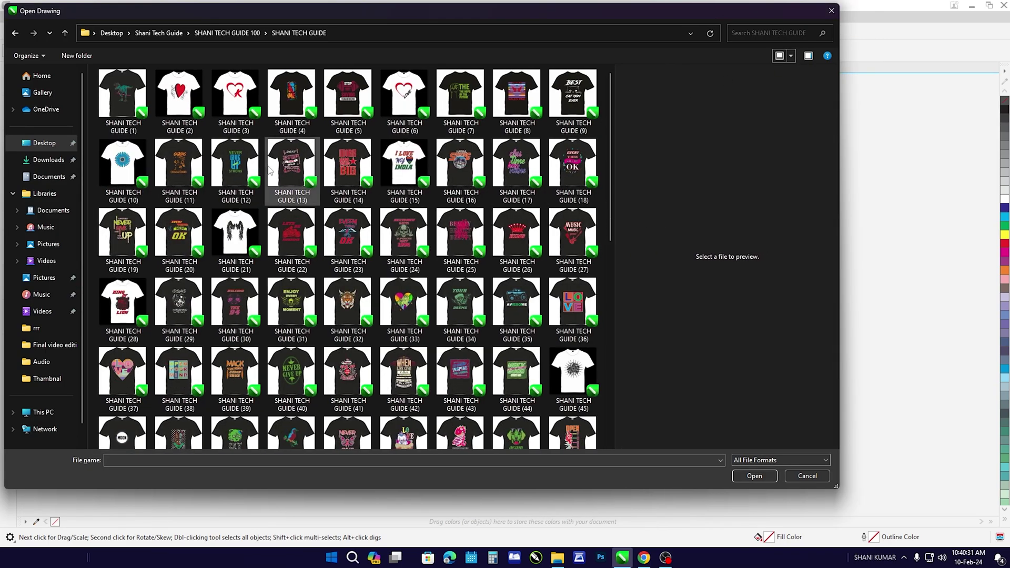
pyautogui.scroll(-3, 294, 209)
pyautogui.scroll(-2, 295, 210)
pyautogui.scroll(-1, 447, 253)
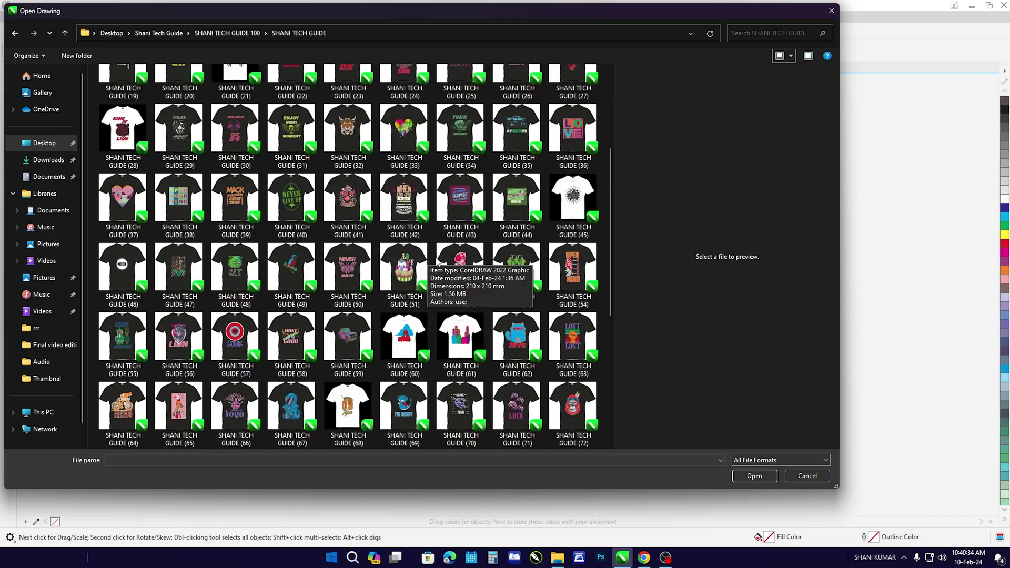
pyautogui.click(179, 268)
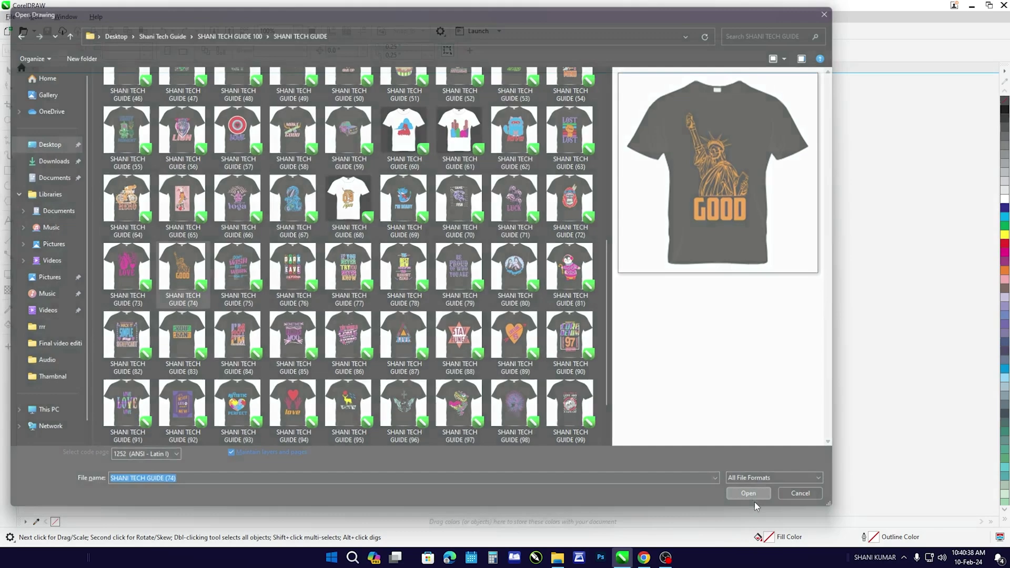
pyautogui.click(755, 500)
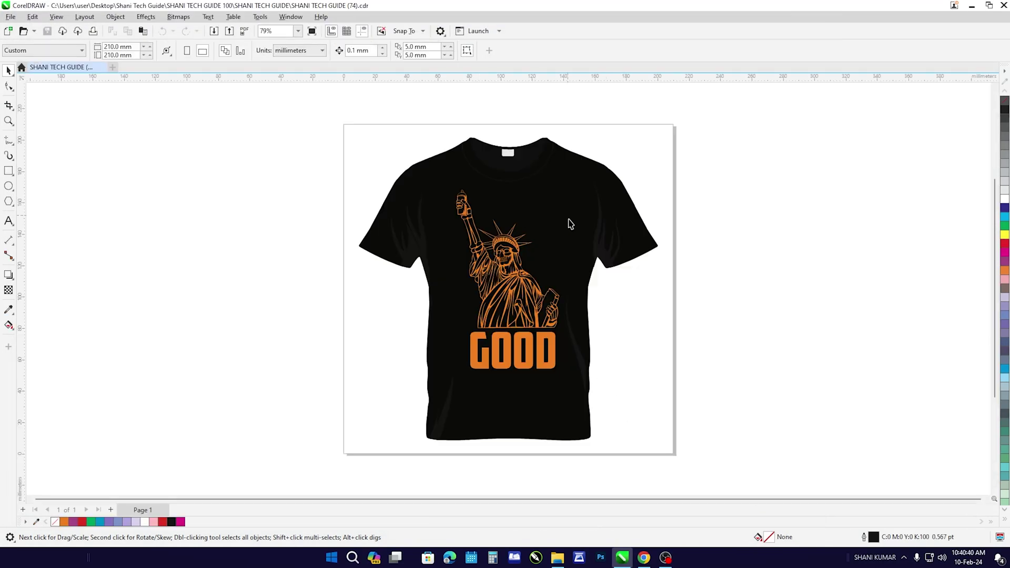
pyautogui.scroll(2, 527, 335)
pyautogui.scroll(2, 527, 337)
pyautogui.scroll(-3, 525, 337)
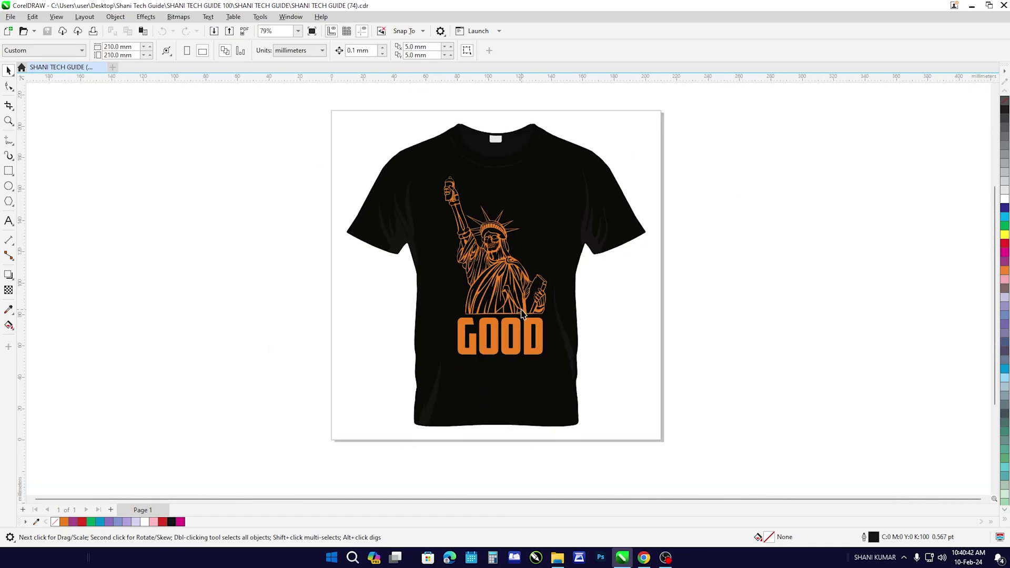
pyautogui.scroll(1, 523, 338)
pyautogui.click(523, 337)
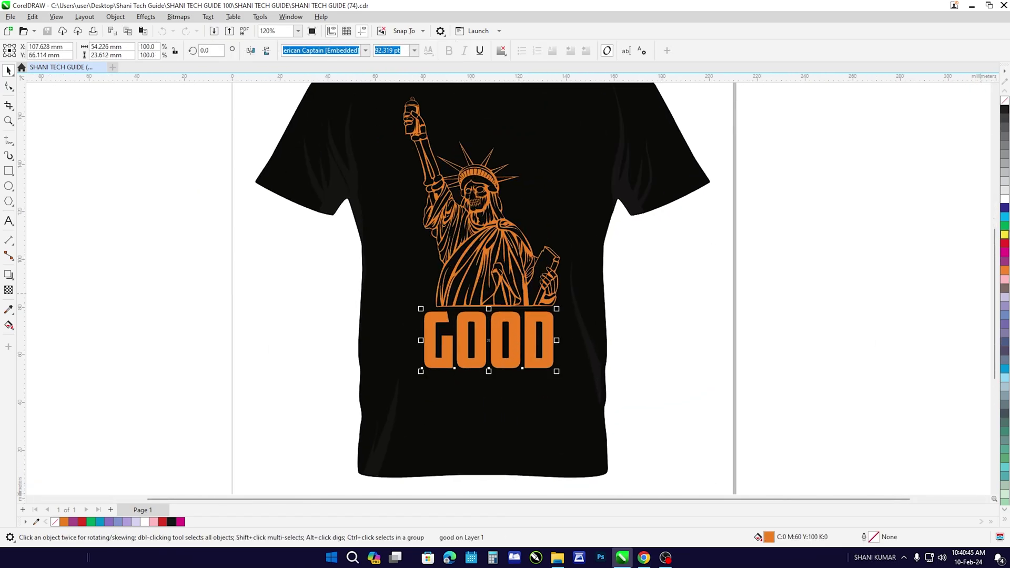
pyautogui.click(1005, 226)
pyautogui.click(1005, 208)
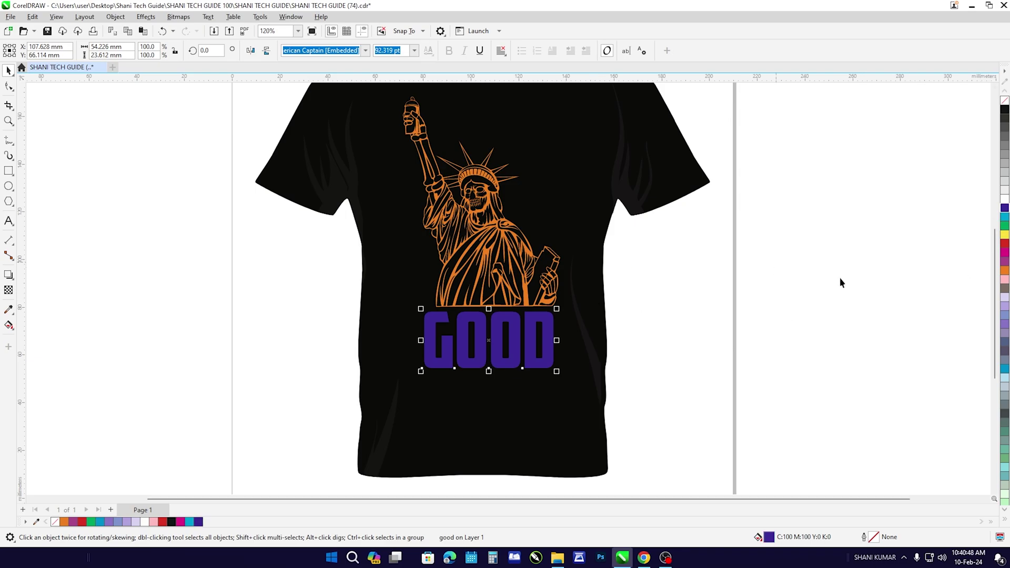
pyautogui.click(1005, 243)
pyautogui.press('Escape')
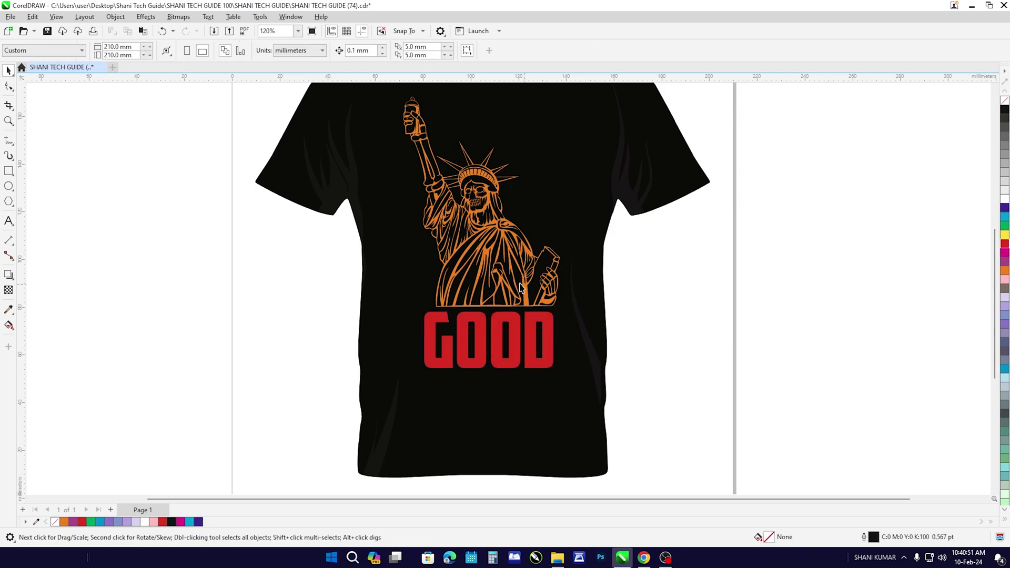
pyautogui.click(512, 258)
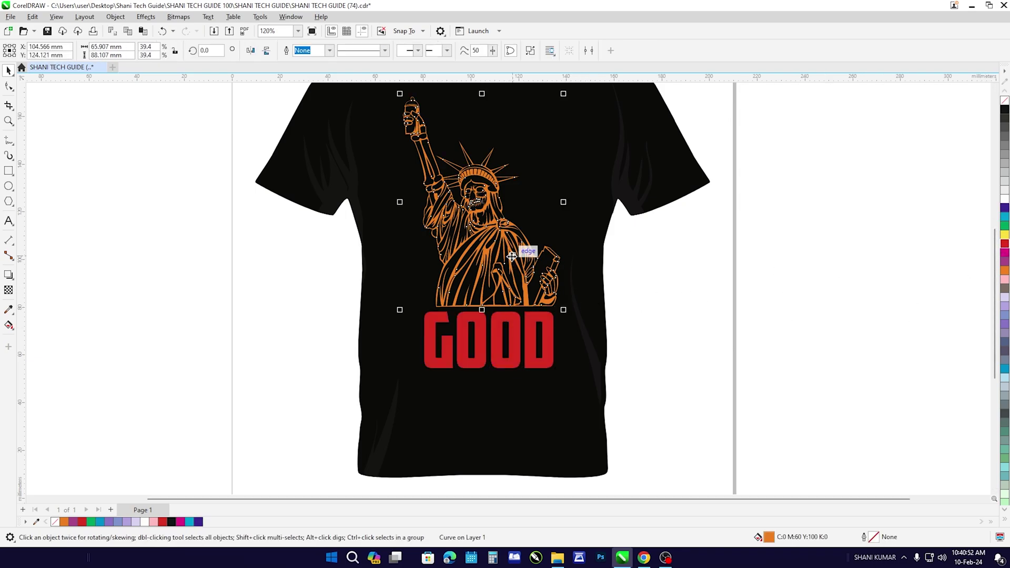
pyautogui.click(1005, 201)
pyautogui.scroll(-1, 436, 307)
pyautogui.press('Escape')
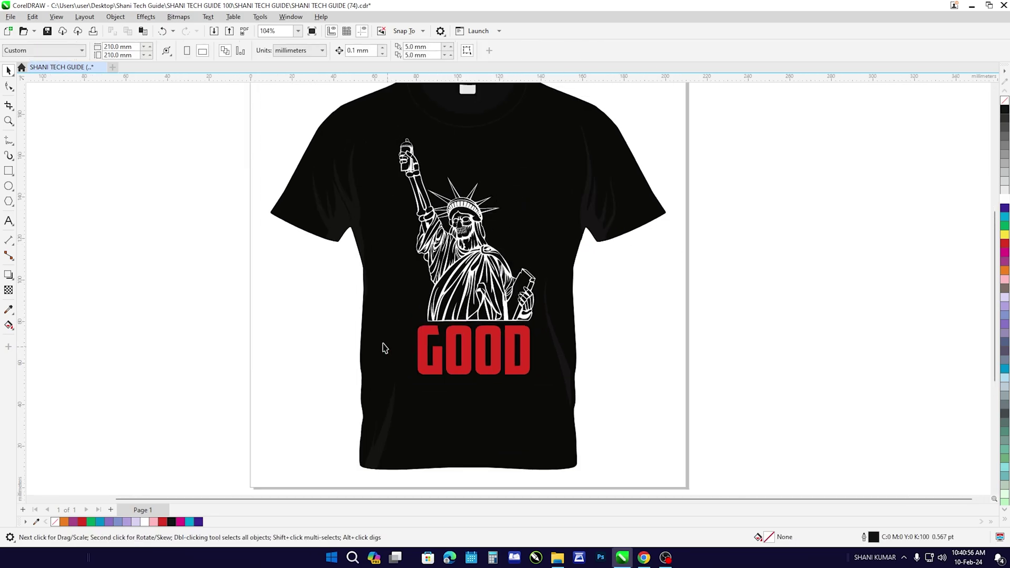
pyautogui.click(491, 366)
pyautogui.press('Escape')
pyautogui.click(466, 288)
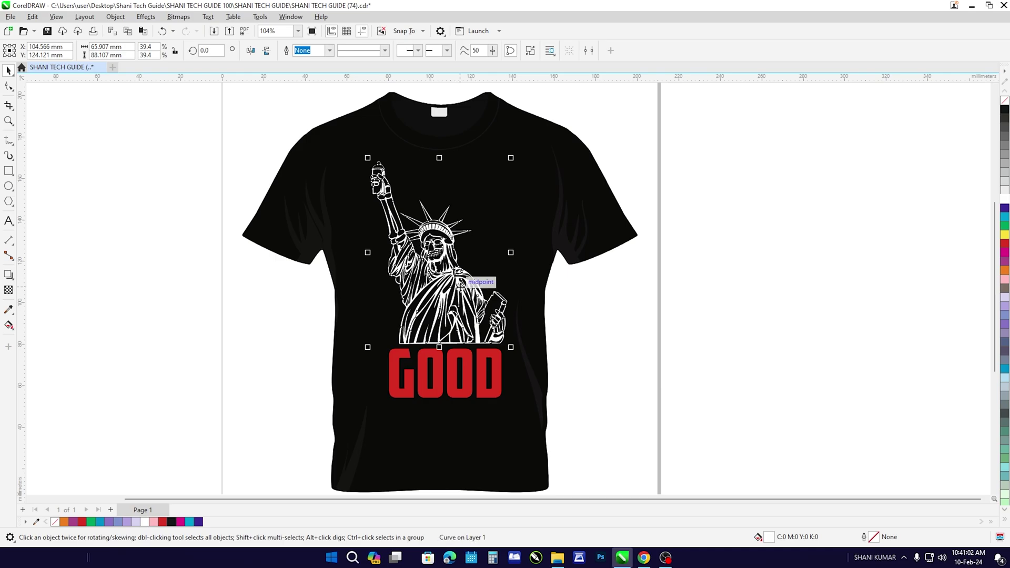
pyautogui.moveTo(466, 288); pyautogui.dragTo(760, 288)
pyautogui.hotkey('ctrl', 'z')
pyautogui.hotkey('ctrl', 'z')
pyautogui.hotkey('ctrl', 'z')
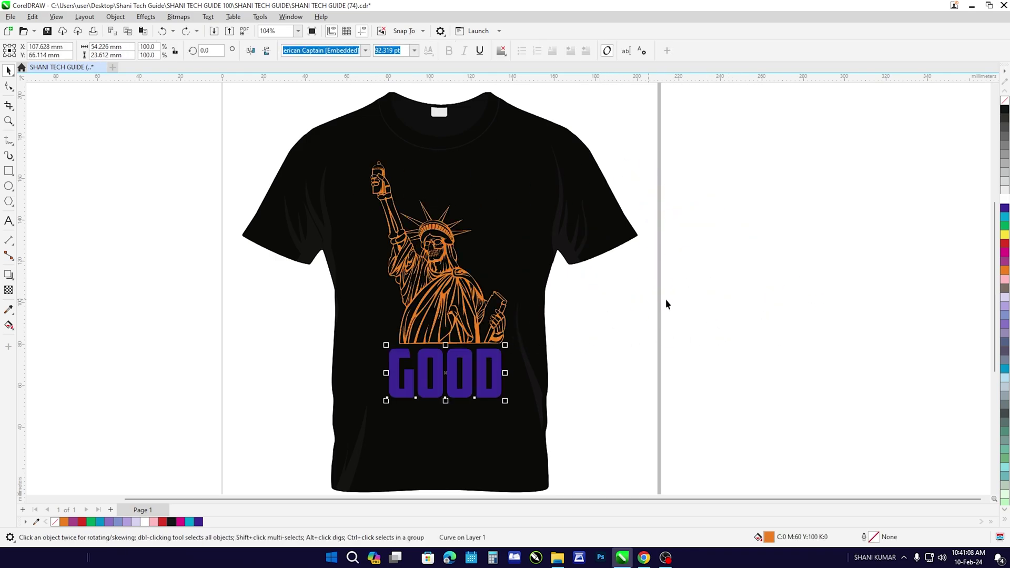
pyautogui.hotkey('ctrl', 'z')
pyautogui.hotkey('ctrl', 'z')
pyautogui.hotkey('ctrl', 'z')
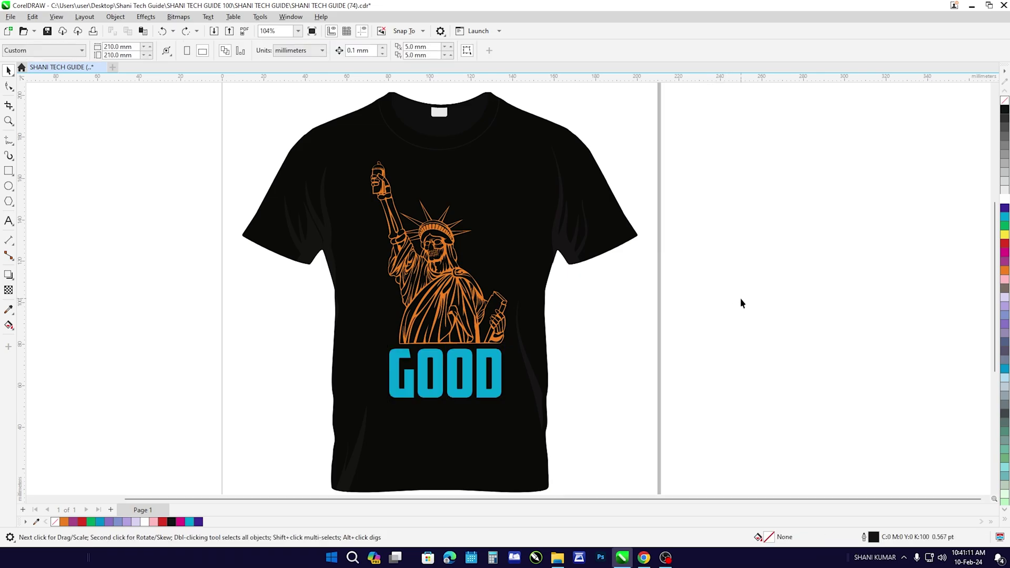
pyautogui.hotkey('ctrl', 'z')
pyautogui.click(741, 303)
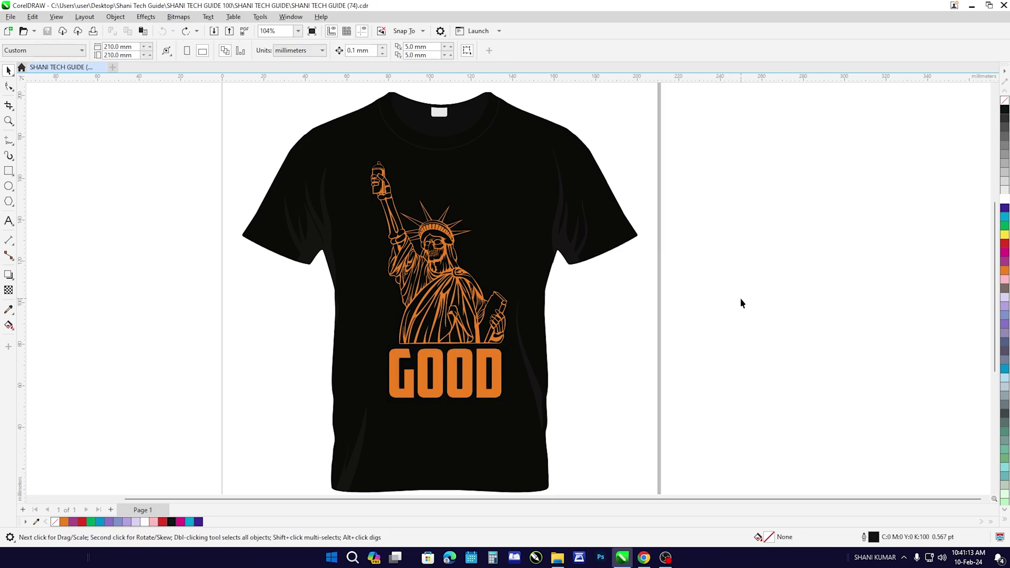
pyautogui.hotkey('ctrl', 'o')
# Open SHANI TECH GUIDE (19), the NEVER GIVE UP design, from the Open Drawing grid
pyautogui.scroll(-1, 433, 256)
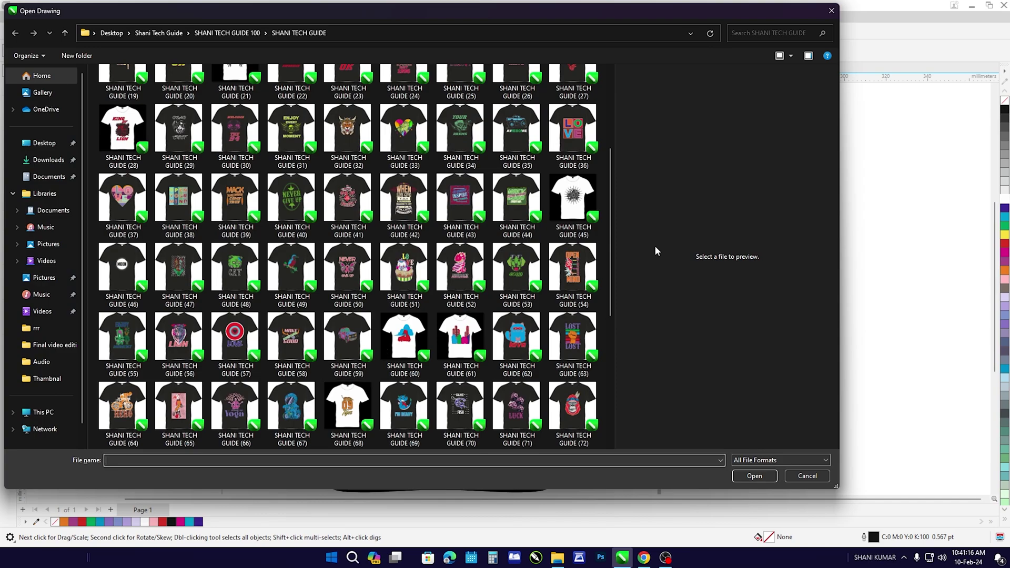
pyautogui.scroll(-4, 524, 301)
pyautogui.scroll(5, 534, 286)
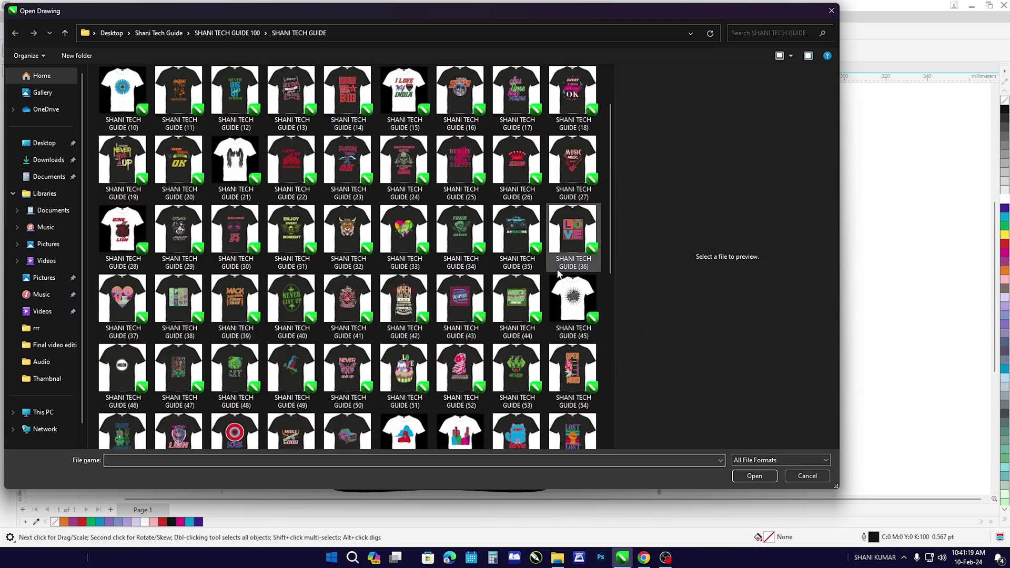
pyautogui.scroll(1, 553, 263)
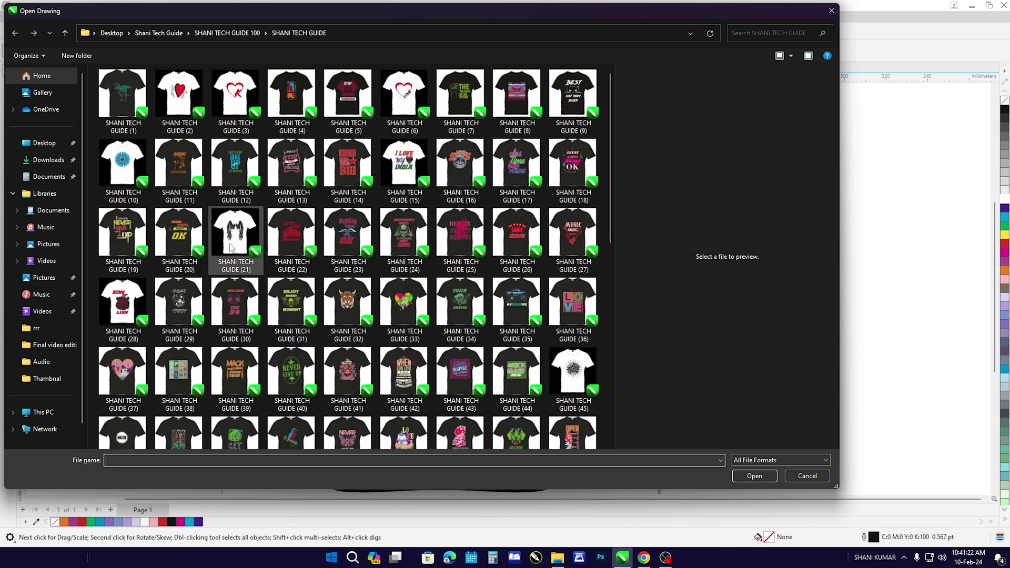
pyautogui.click(122, 235)
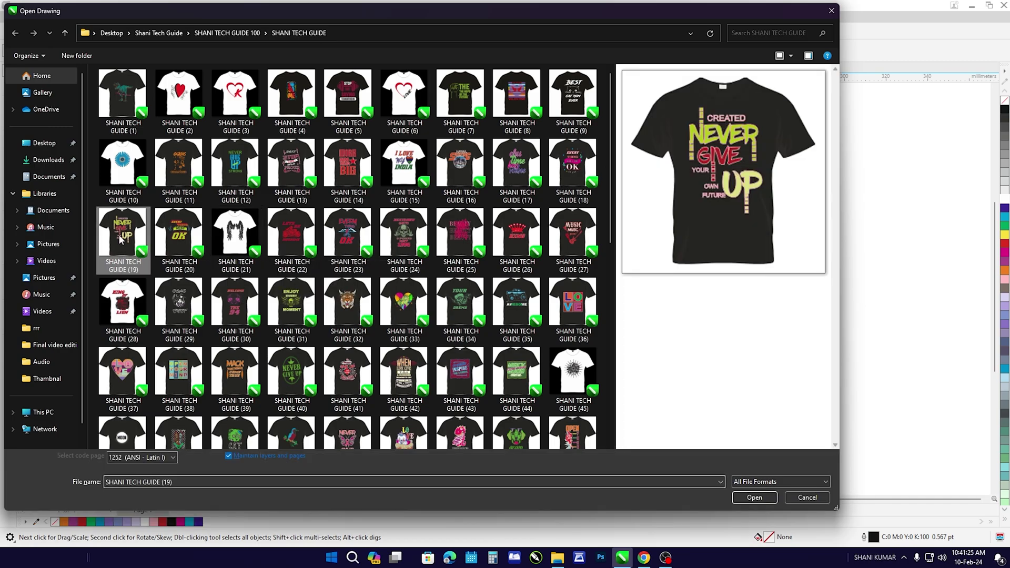
pyautogui.click(740, 495)
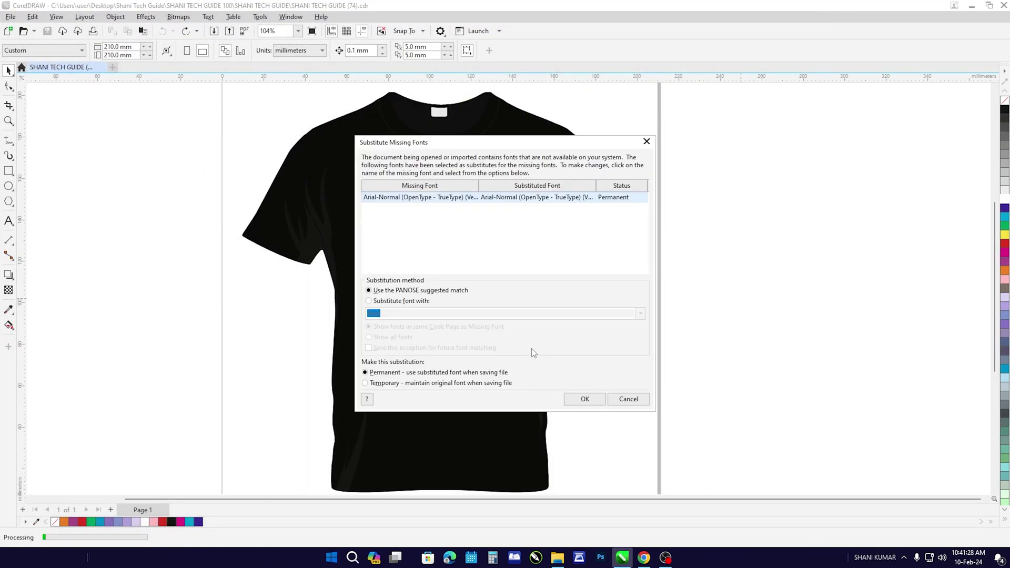
# Substitute Arial for the missing font so the NEVER GIVE UP design loads
pyautogui.click(376, 304)
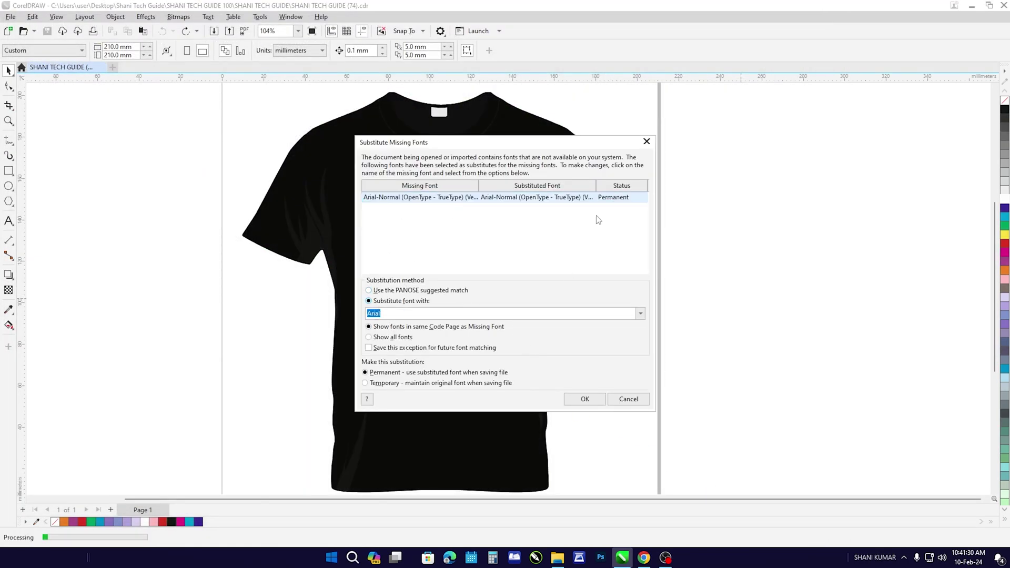
pyautogui.click(581, 400)
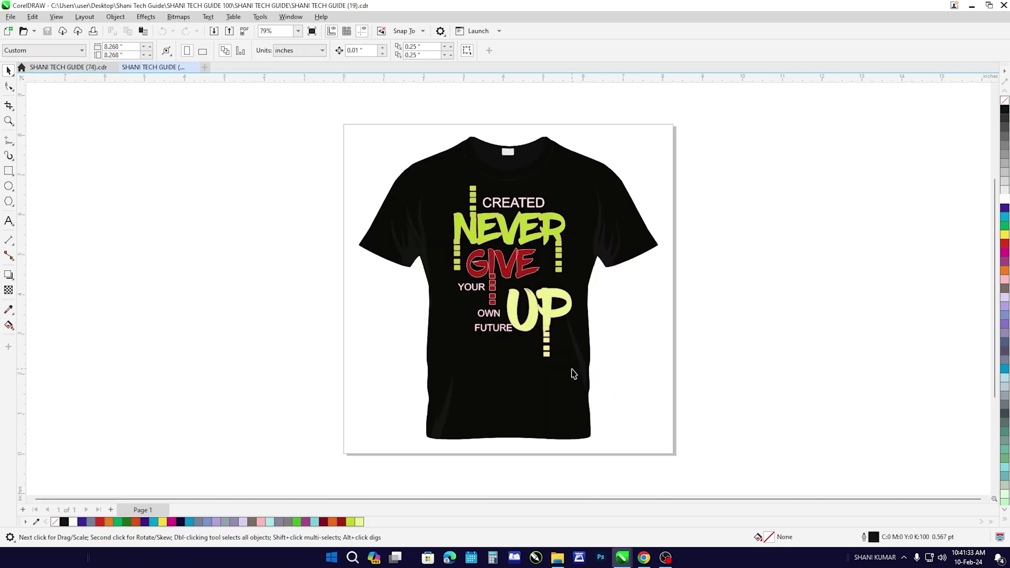
pyautogui.scroll(1, 575, 372)
pyautogui.scroll(1, 497, 198)
pyautogui.scroll(-2, 643, 346)
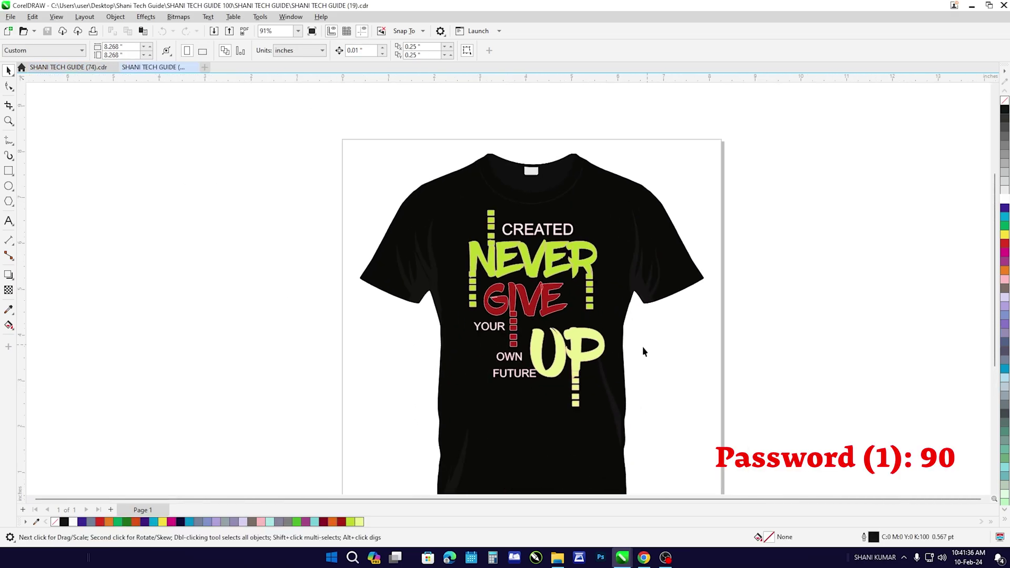
pyautogui.scroll(2, 548, 346)
pyautogui.scroll(-2, 548, 345)
# Recolour GIVE purple and make UP and the squares beneath it magenta
pyautogui.click(477, 253)
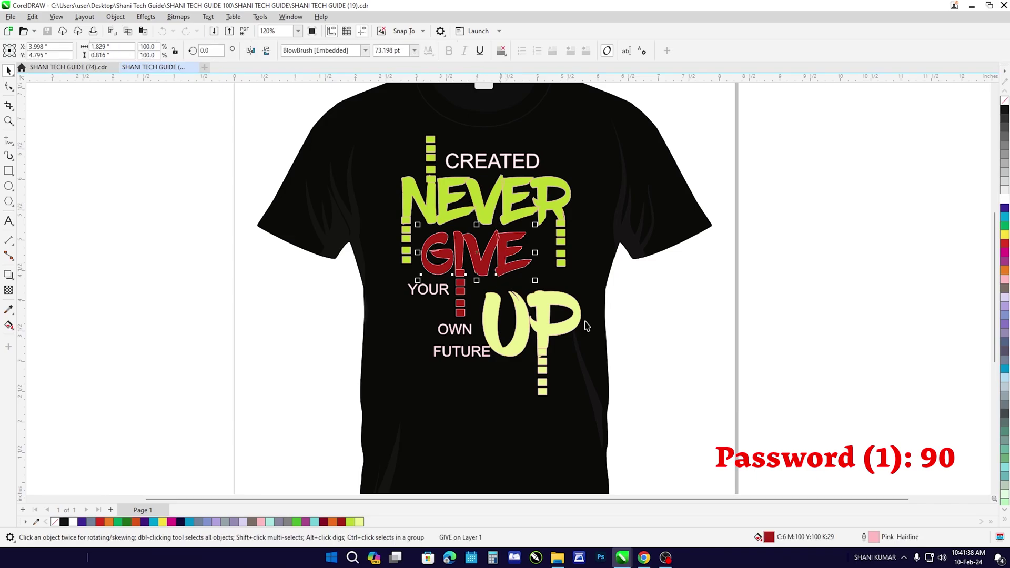
pyautogui.click(1005, 226)
pyautogui.click(1005, 208)
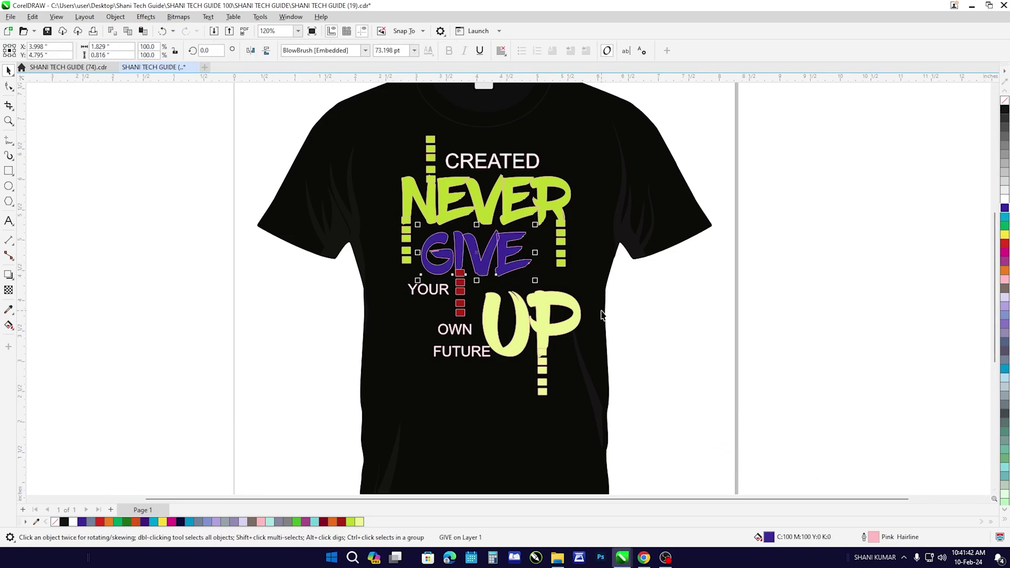
pyautogui.click(1006, 255)
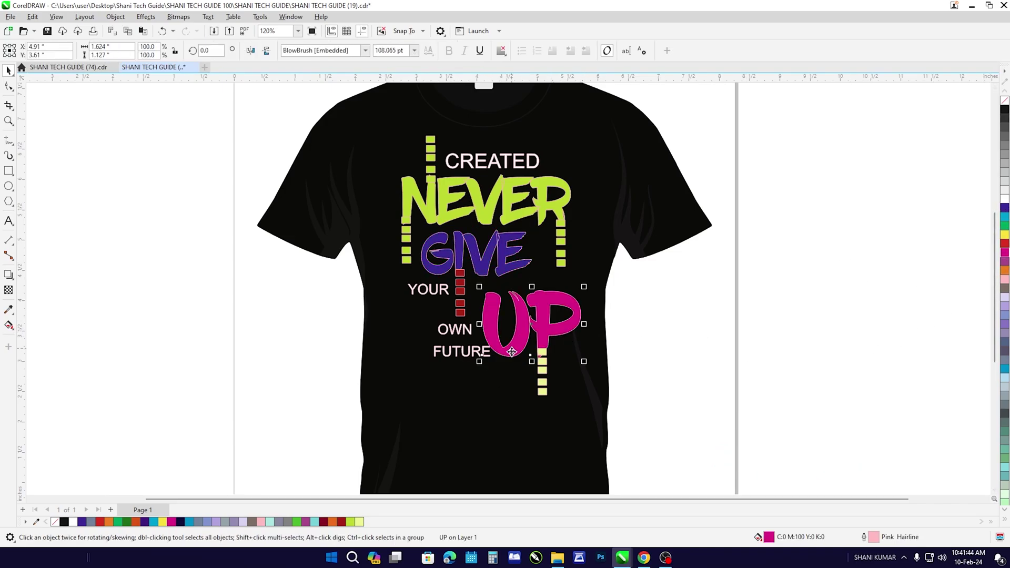
pyautogui.click(543, 388)
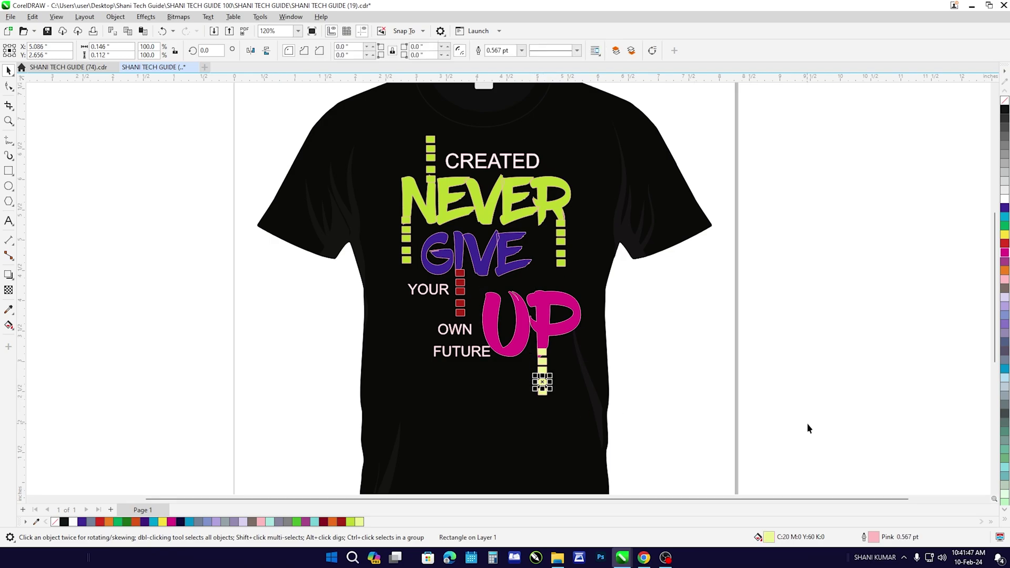
pyautogui.moveTo(756, 429); pyautogui.dragTo(501, 327)
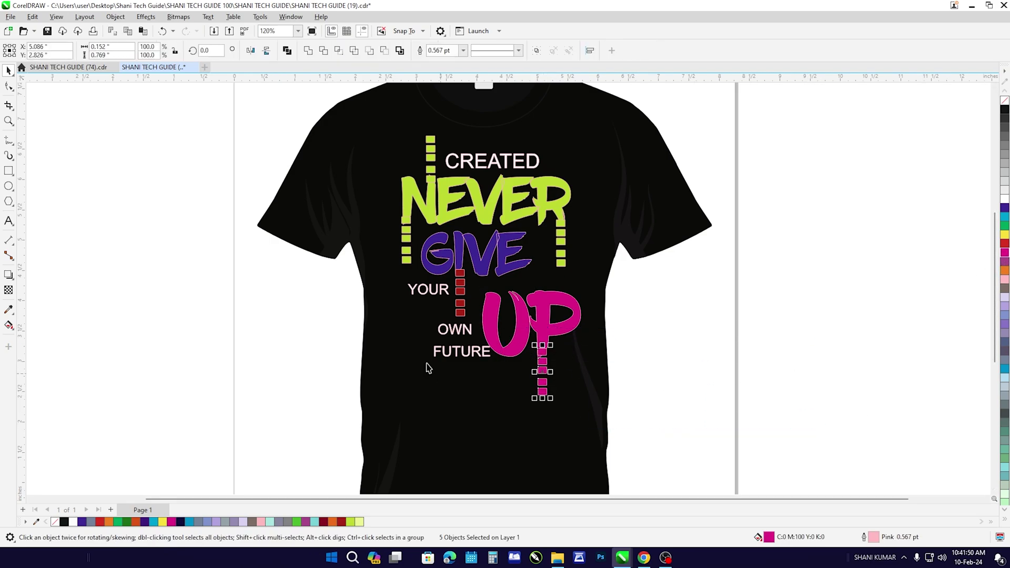
pyautogui.click(639, 392)
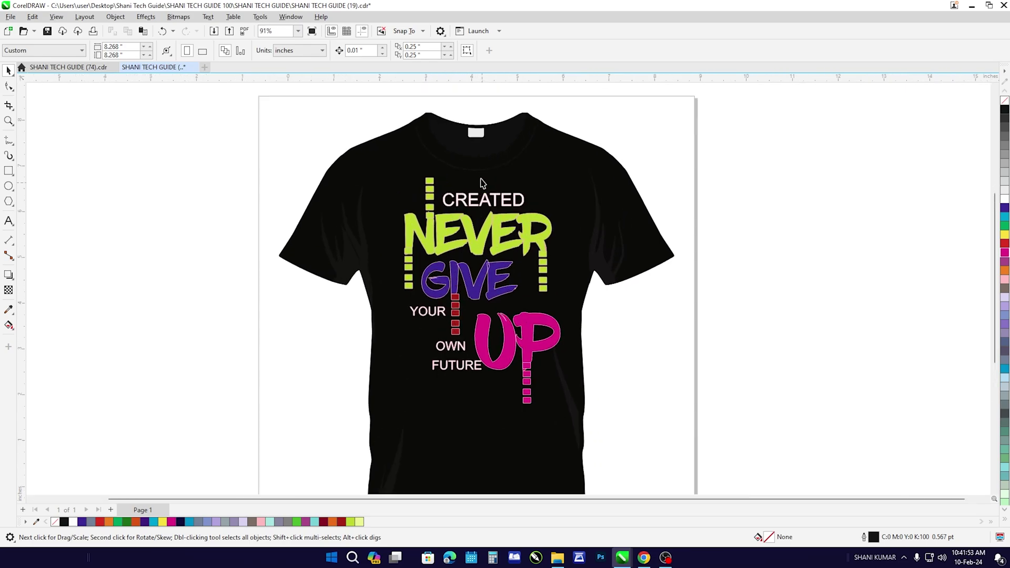
# Recolour the CREATED text cyan
pyautogui.scroll(2, 480, 185)
pyautogui.click(477, 222)
pyautogui.click(1007, 217)
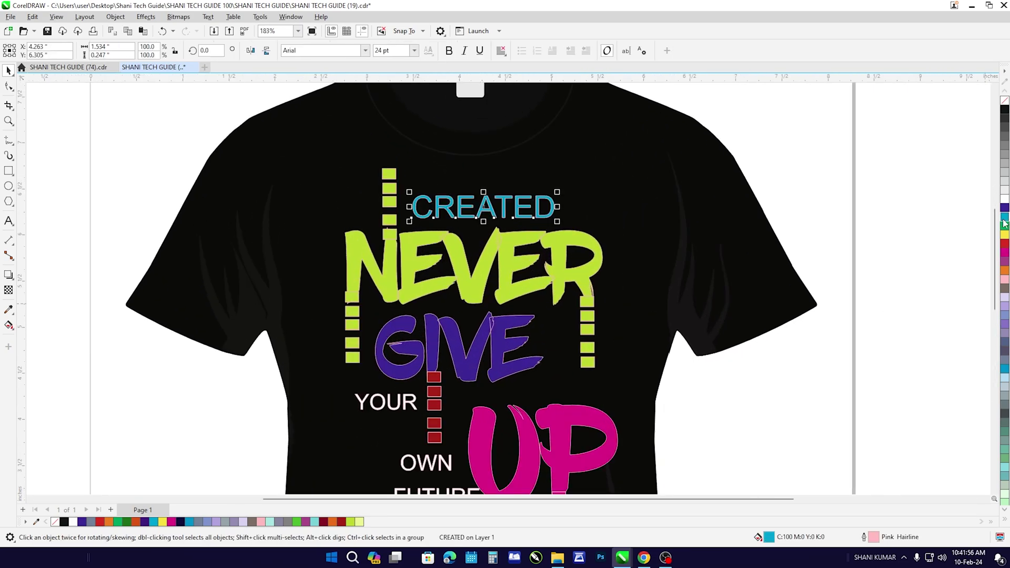
pyautogui.scroll(-2, 503, 211)
pyautogui.scroll(2, 503, 210)
pyautogui.scroll(5, 502, 210)
pyautogui.scroll(-4, 421, 211)
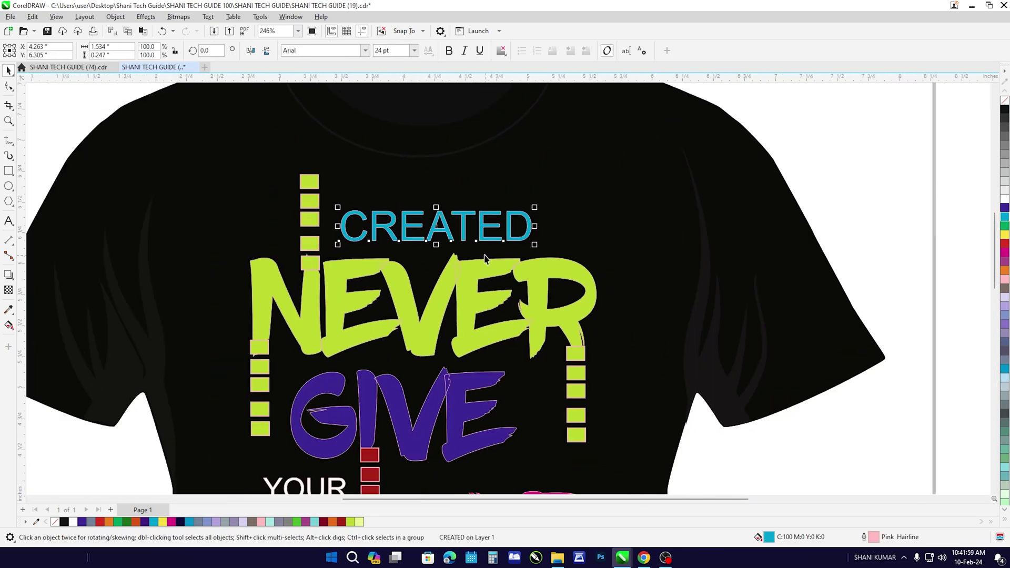
pyautogui.scroll(-4, 447, 237)
pyautogui.scroll(3, 446, 316)
pyautogui.scroll(-3, 450, 293)
pyautogui.click(802, 336)
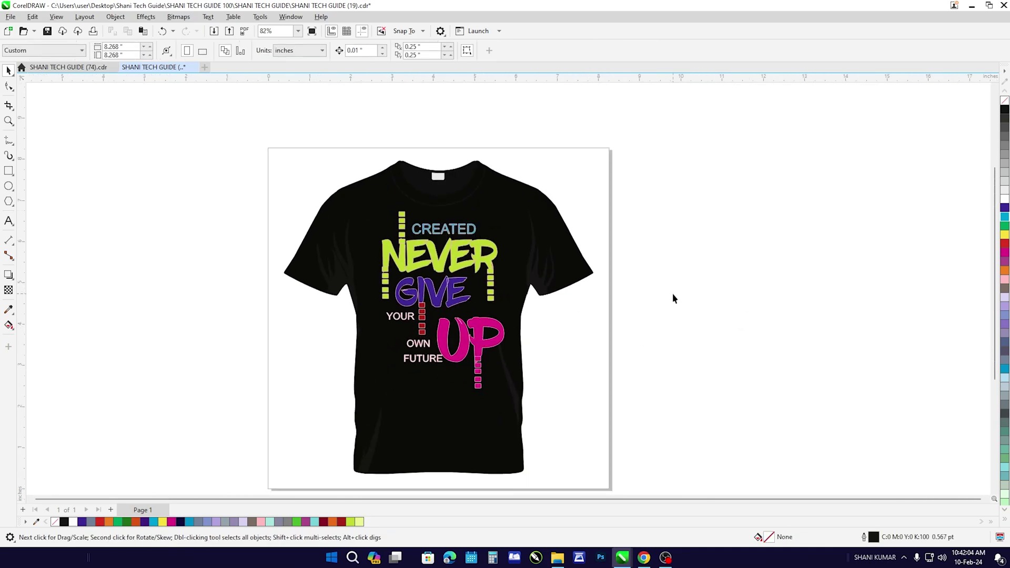
# Open SHANI TECH GUIDE (31), the ENJOY EVERY MOMENT design
pyautogui.hotkey('ctrl', 'o')
pyautogui.scroll(-1, 509, 305)
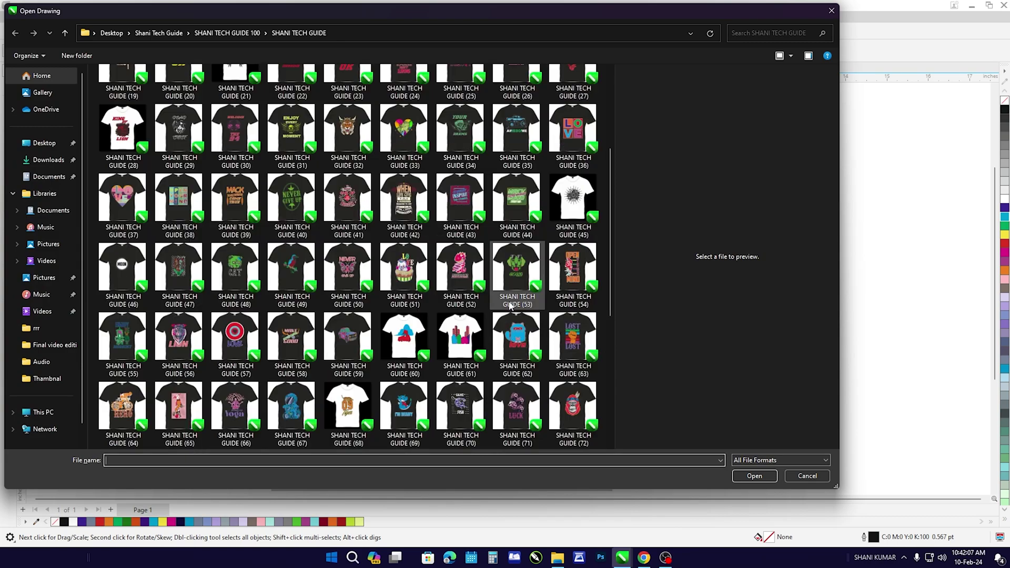
pyautogui.click(292, 131)
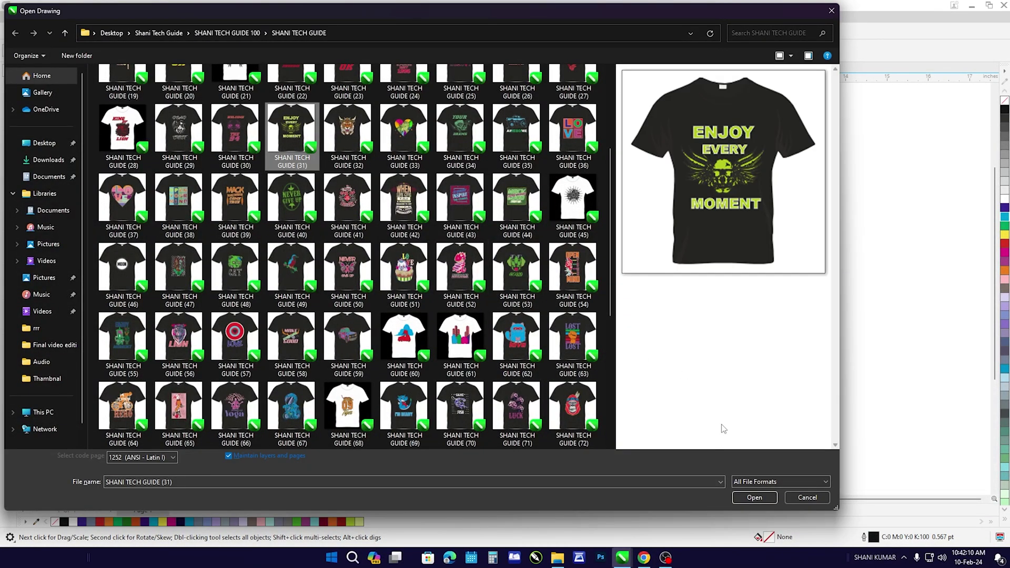
pyautogui.click(763, 493)
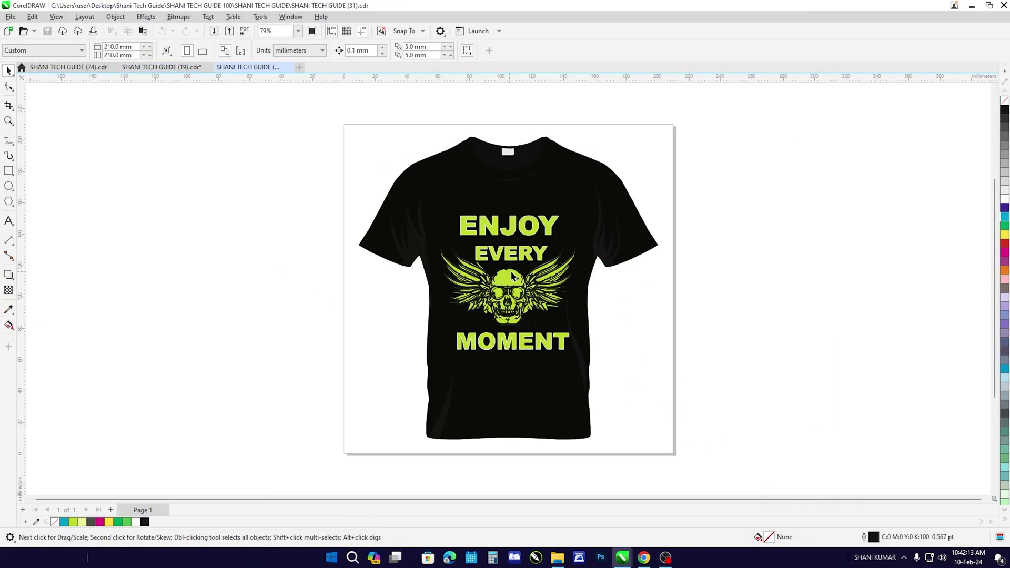
# Recolour ENJOY dark blue-purple and EVERY magenta
pyautogui.scroll(1, 480, 357)
pyautogui.click(528, 188)
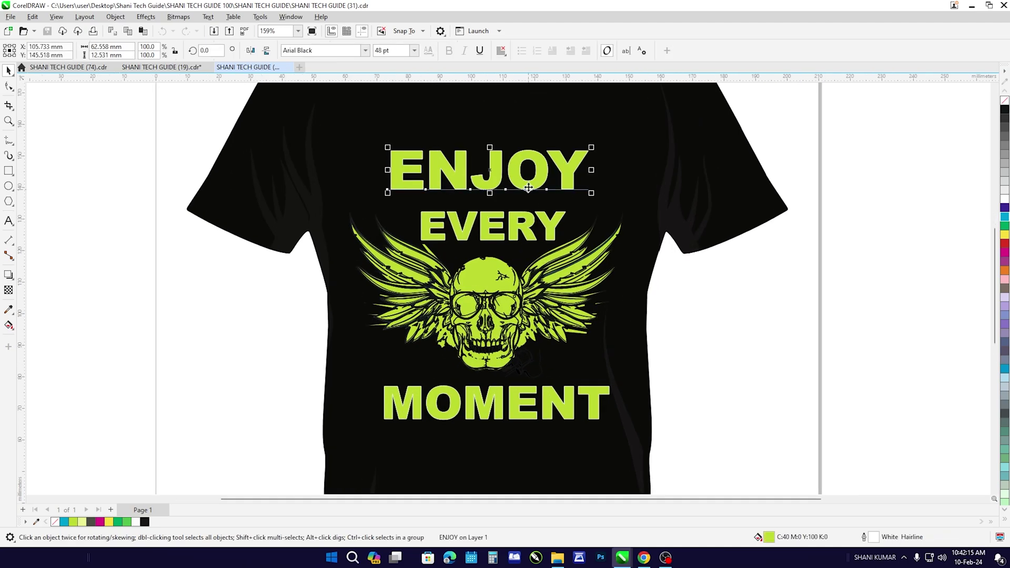
pyautogui.click(1005, 208)
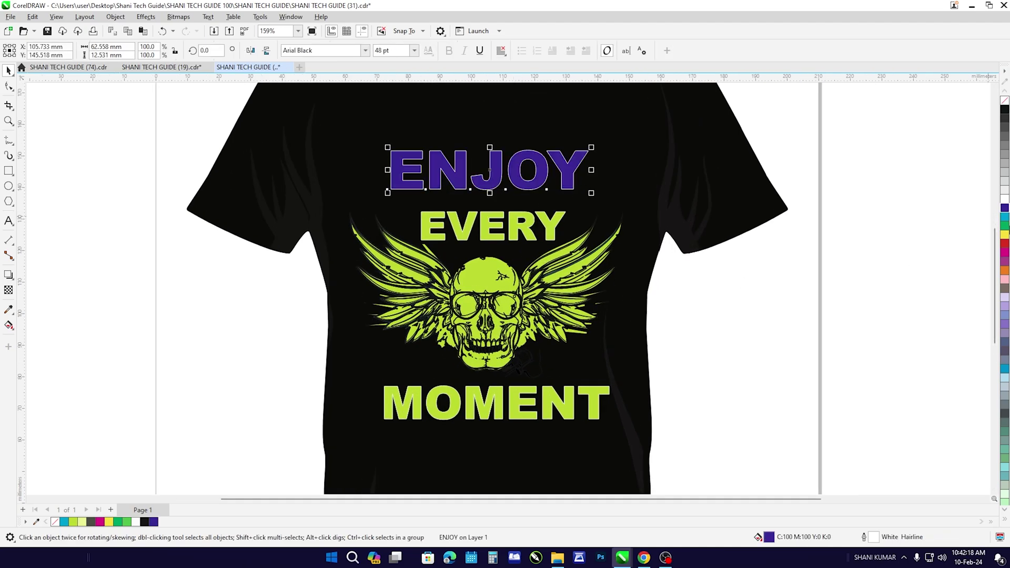
pyautogui.click(532, 240)
pyautogui.click(1004, 252)
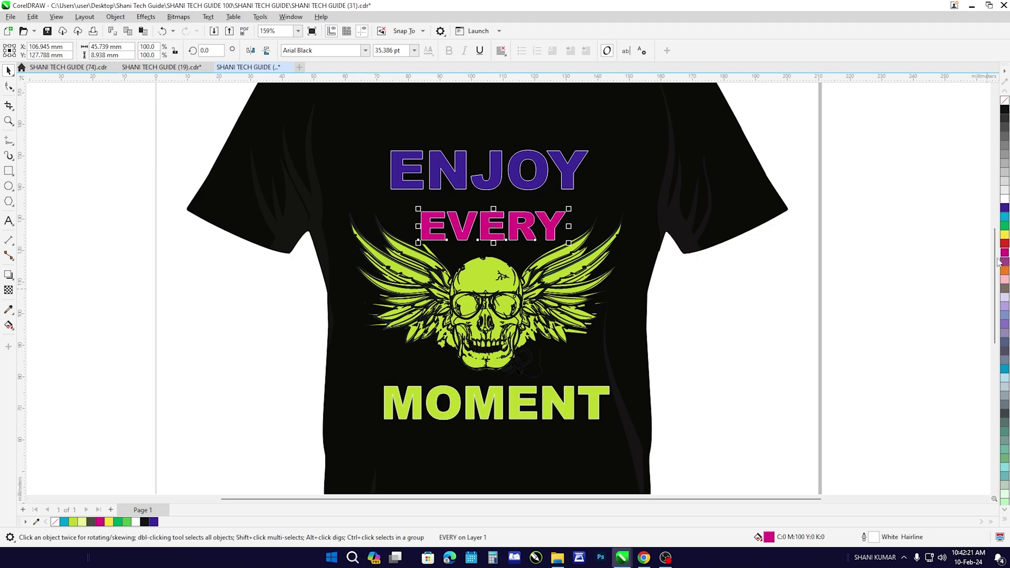
pyautogui.click(701, 304)
# Undo an accidental move of the skull's top piece, keeping the lime winged skull intact
pyautogui.click(471, 303)
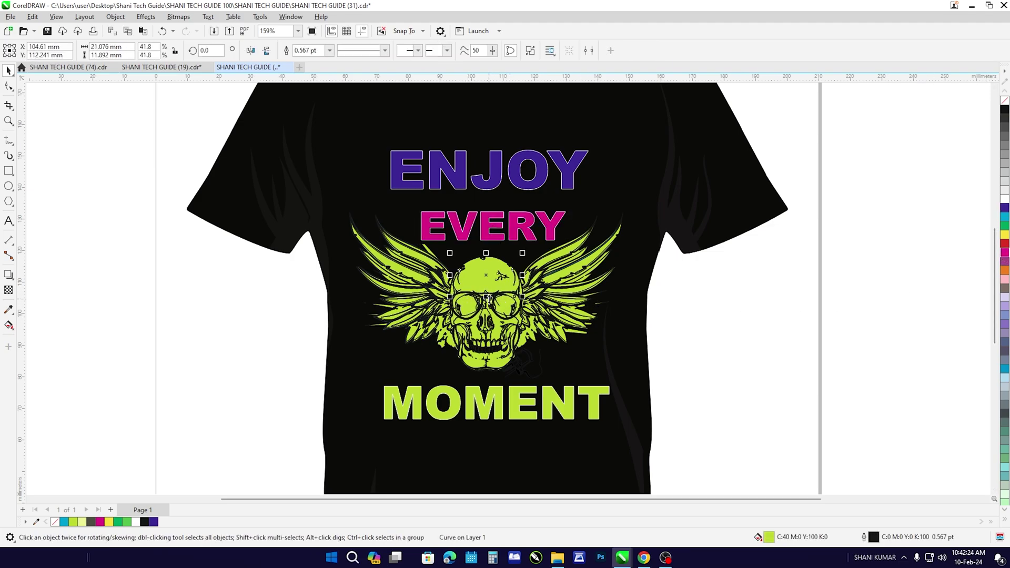
pyautogui.moveTo(486, 275); pyautogui.dragTo(698, 283)
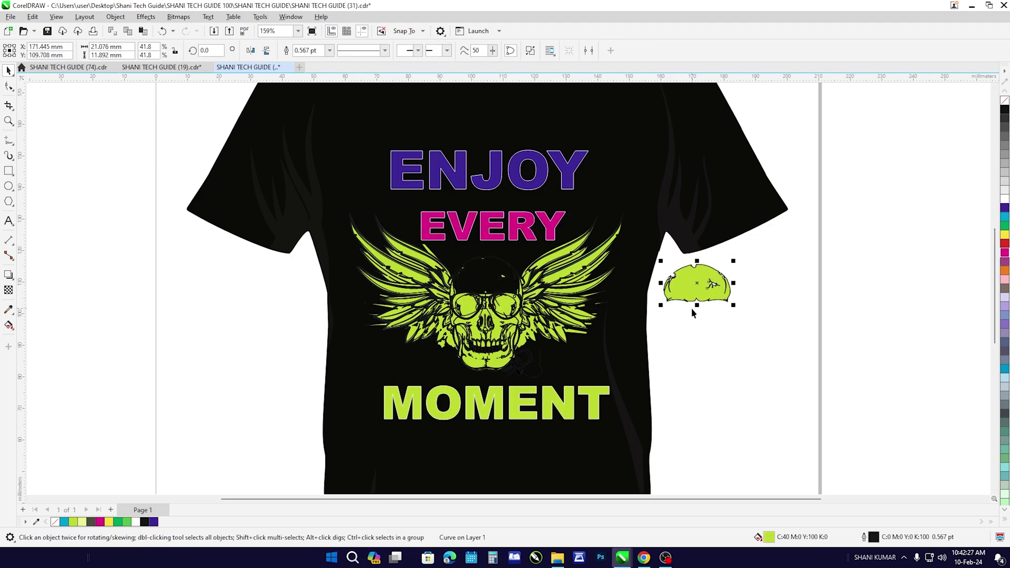
pyautogui.hotkey('ctrl', 'z')
pyautogui.click(897, 358)
pyautogui.moveTo(371, 235); pyautogui.dragTo(332, 237)
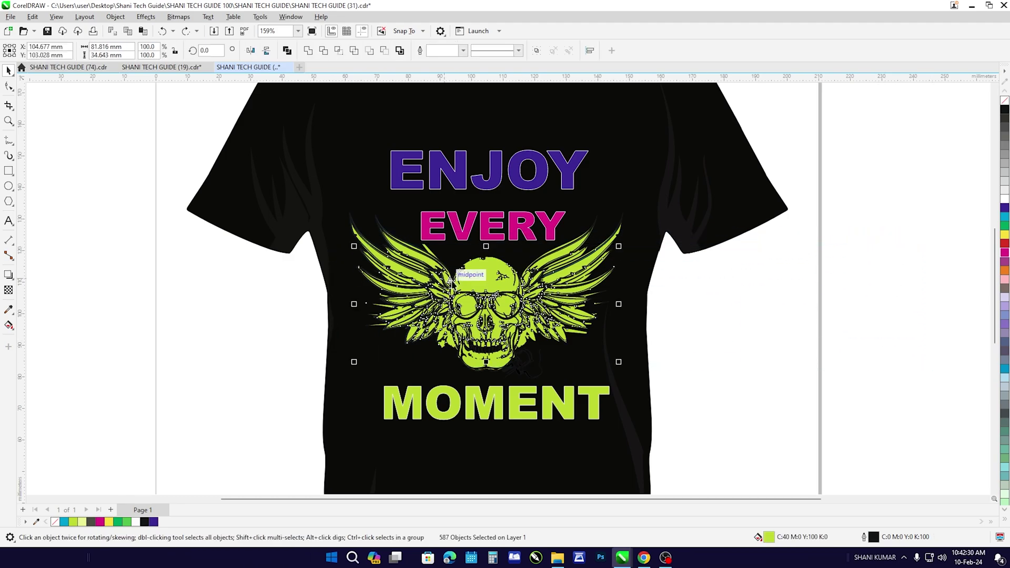
pyautogui.click(631, 294)
# Recolour MOMENT magenta, then return to the Open Drawing window
pyautogui.click(476, 411)
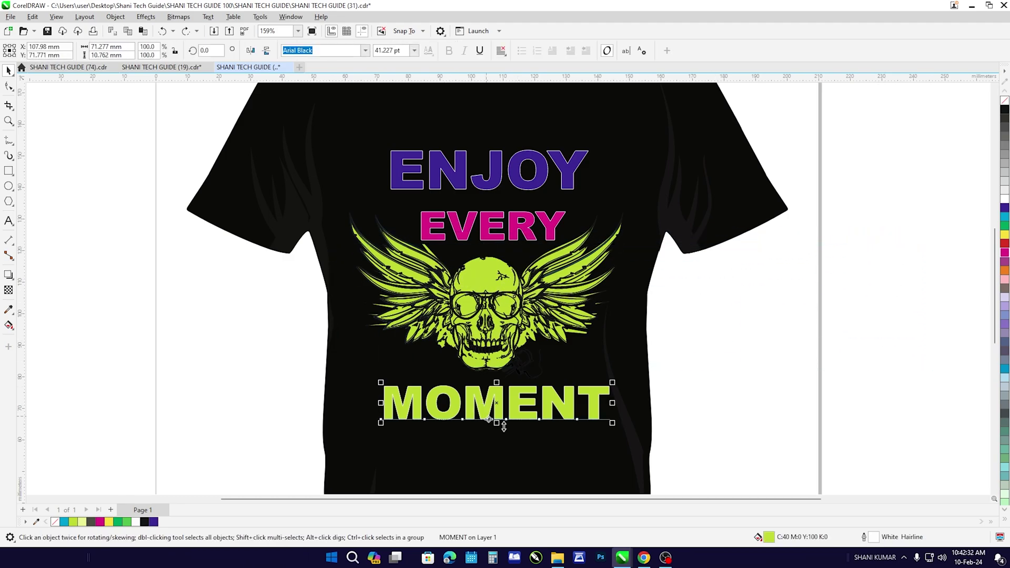
pyautogui.click(1004, 255)
pyautogui.scroll(-3, 518, 243)
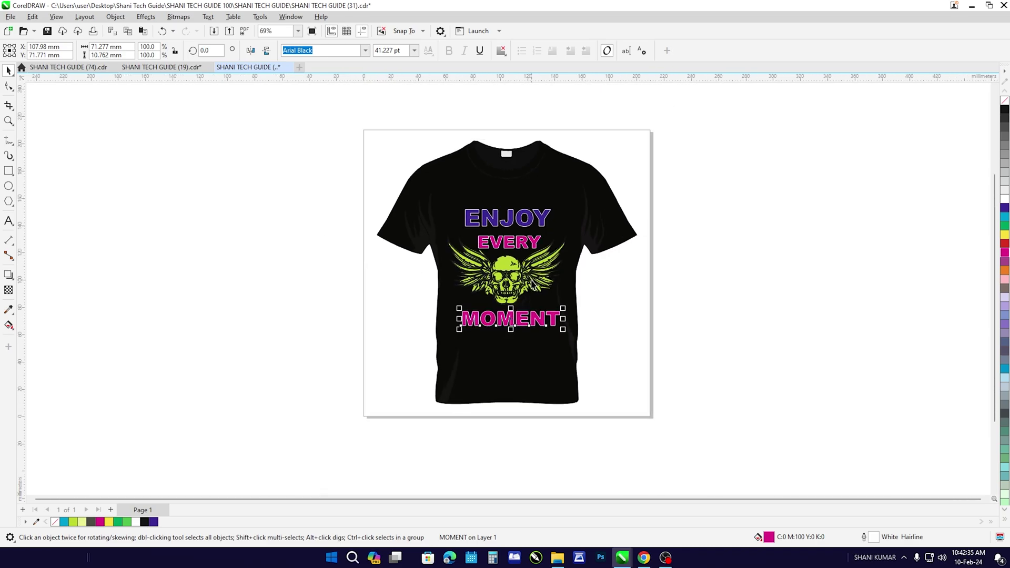
pyautogui.click(633, 325)
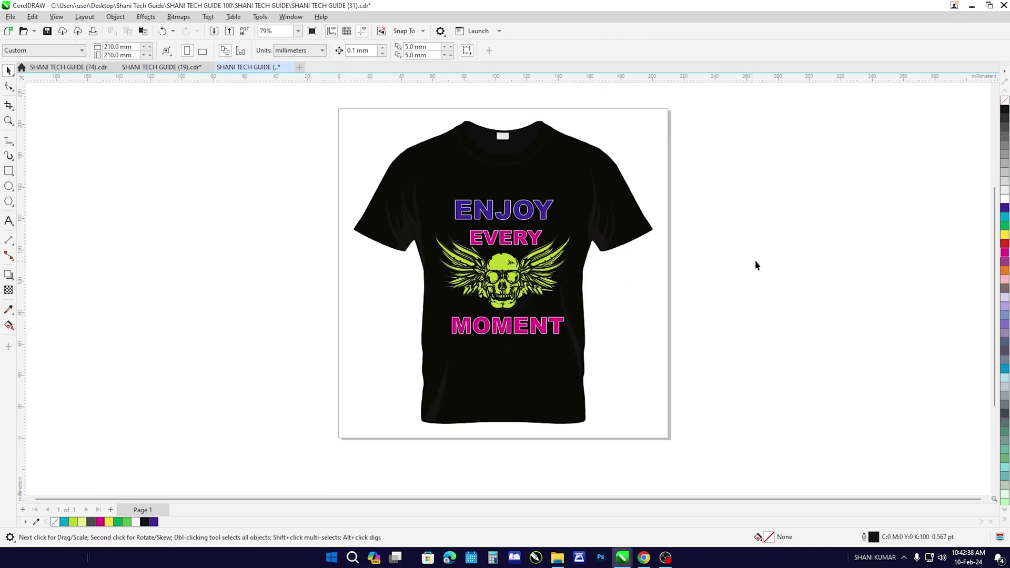
pyautogui.hotkey('ctrl', 'o')
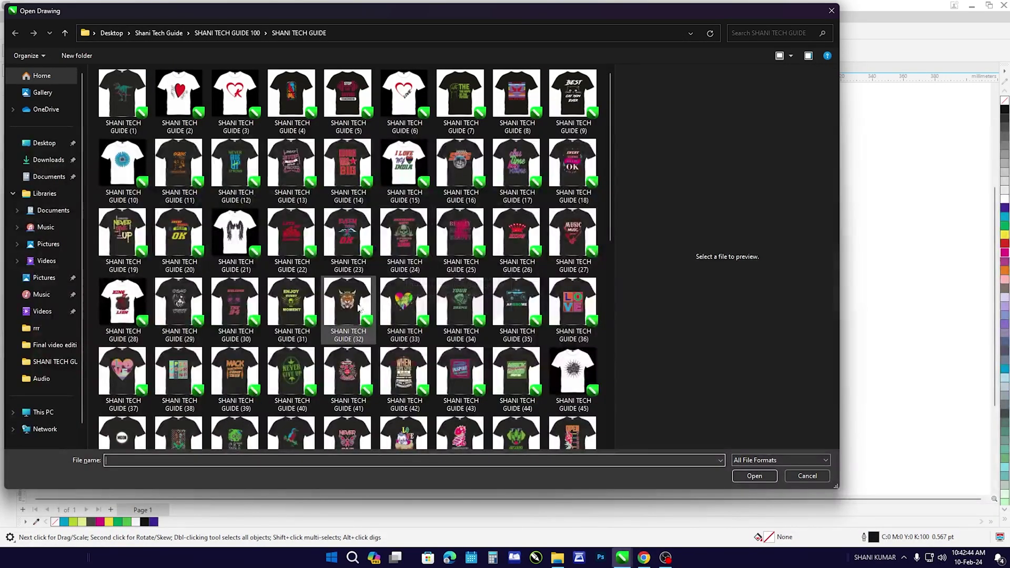
# Open the tiger T-shirt design GUIDE (32) and inspect the tiger artwork group
pyautogui.click(351, 320)
pyautogui.click(754, 498)
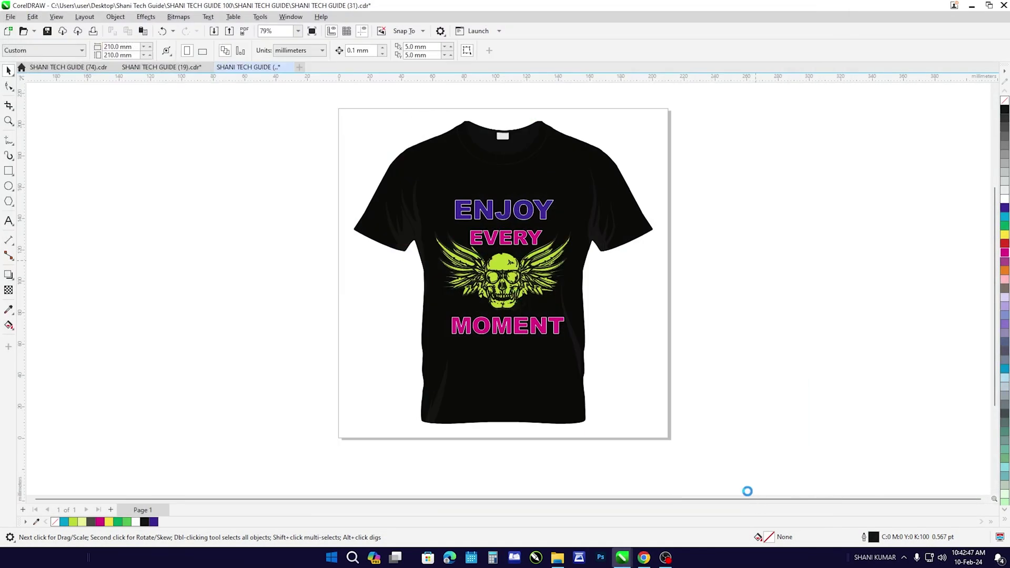
pyautogui.scroll(2, 519, 269)
pyautogui.click(518, 269)
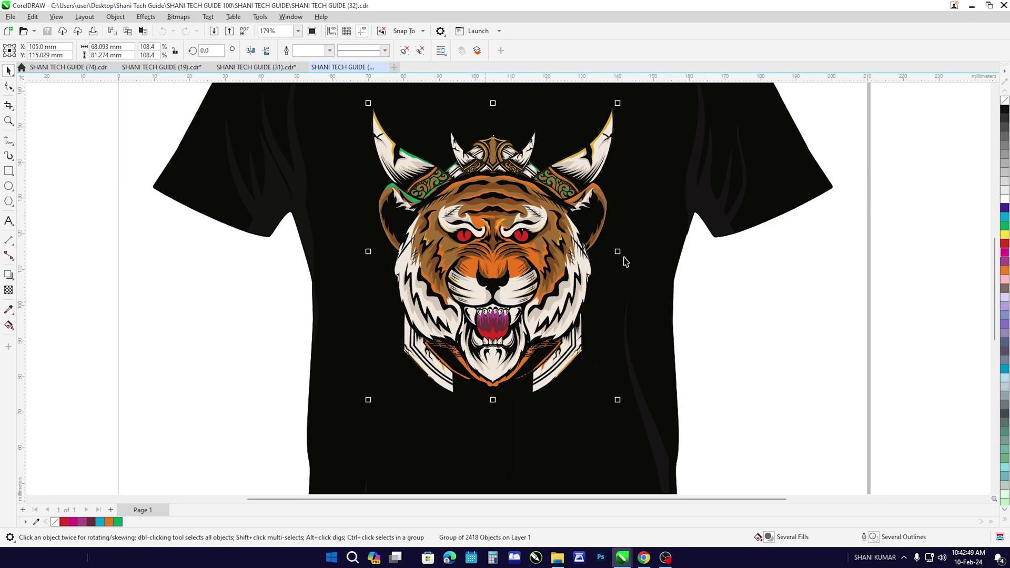
pyautogui.scroll(1, 611, 255)
pyautogui.scroll(1, 472, 296)
pyautogui.scroll(-2, 472, 295)
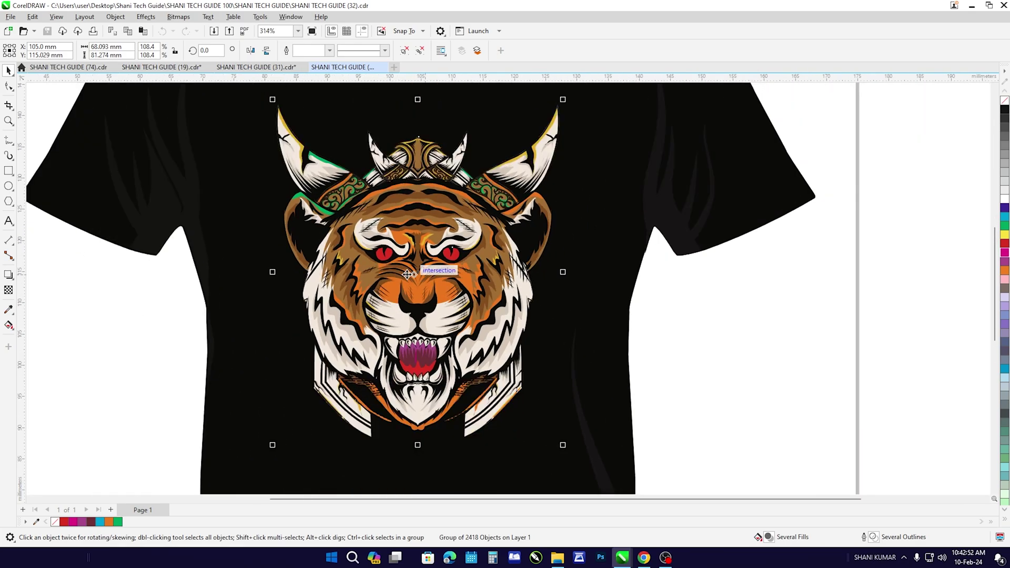
pyautogui.scroll(-1, 681, 289)
pyautogui.click(681, 288)
# Try red, purple, green, magenta and orange on the tiger's face piece, then undo back to the original
pyautogui.scroll(1, 427, 286)
pyautogui.keyDown('ctrl'); pyautogui.click(426, 285); pyautogui.keyUp('ctrl')
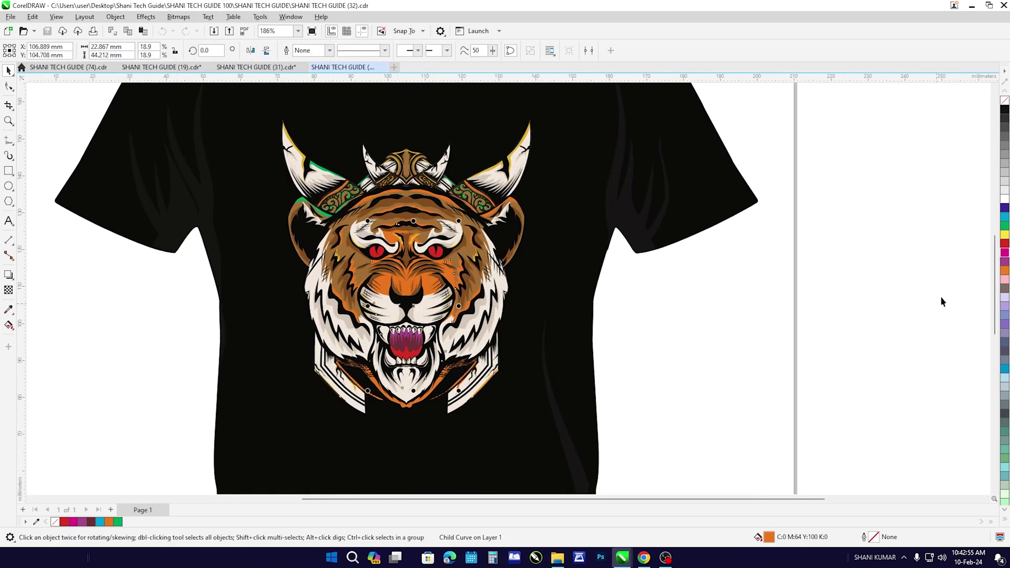
pyautogui.click(1005, 245)
pyautogui.scroll(-2, 444, 274)
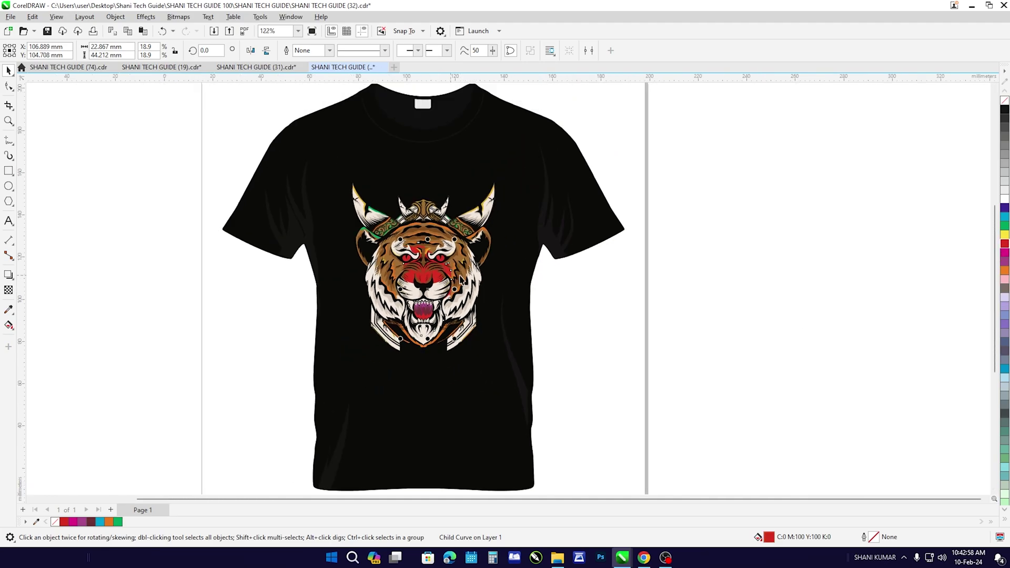
pyautogui.scroll(1, 410, 318)
pyautogui.click(1006, 208)
pyautogui.click(1005, 226)
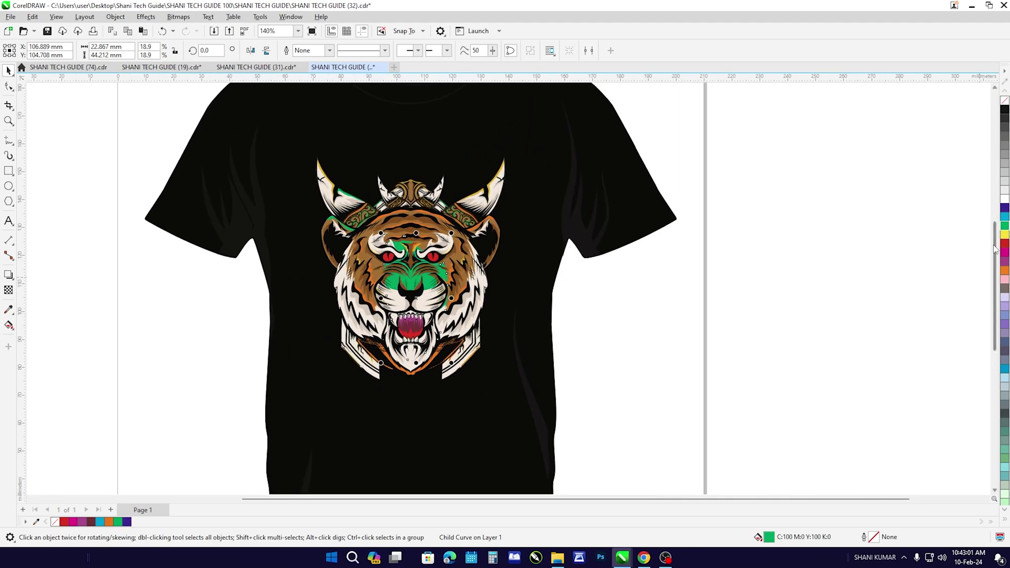
pyautogui.click(1005, 253)
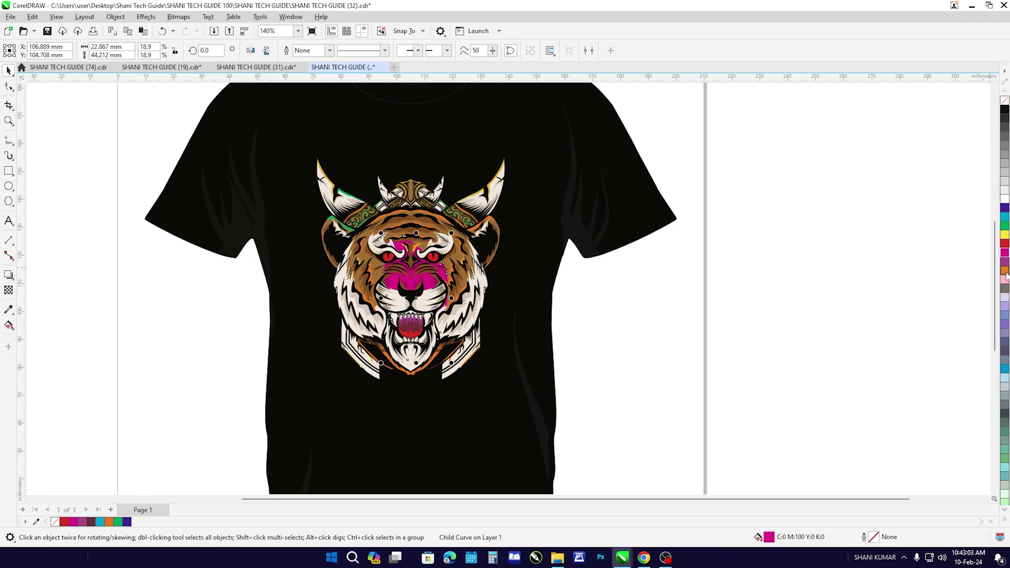
pyautogui.click(1005, 270)
pyautogui.hotkey('ctrl', 'z')
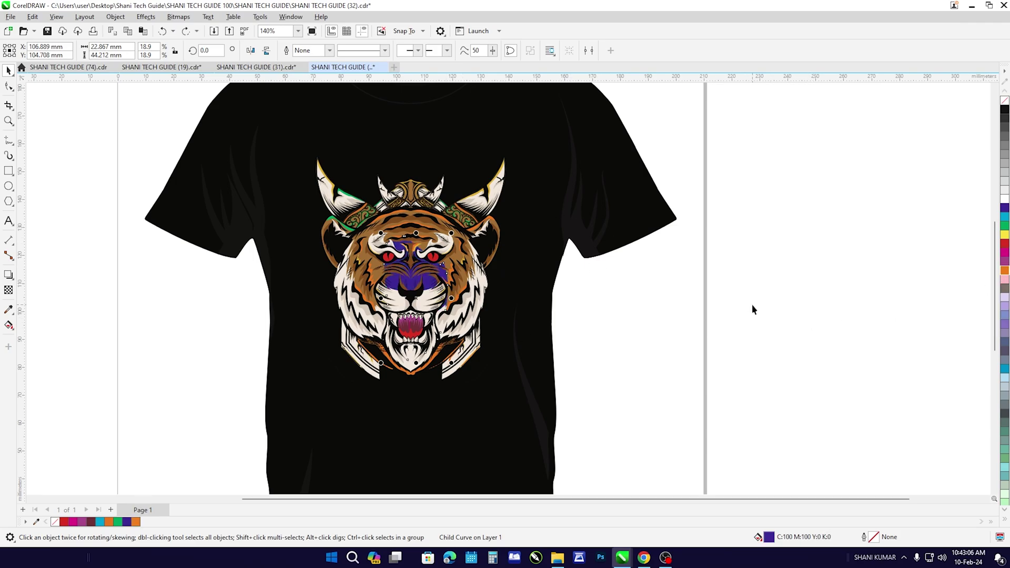
pyautogui.hotkey('ctrl', 'z')
pyautogui.hotkey('ctrl', 'z')
pyautogui.hotkey('ctrl', 'z')
pyautogui.scroll(-2, 586, 299)
pyautogui.scroll(2, 527, 279)
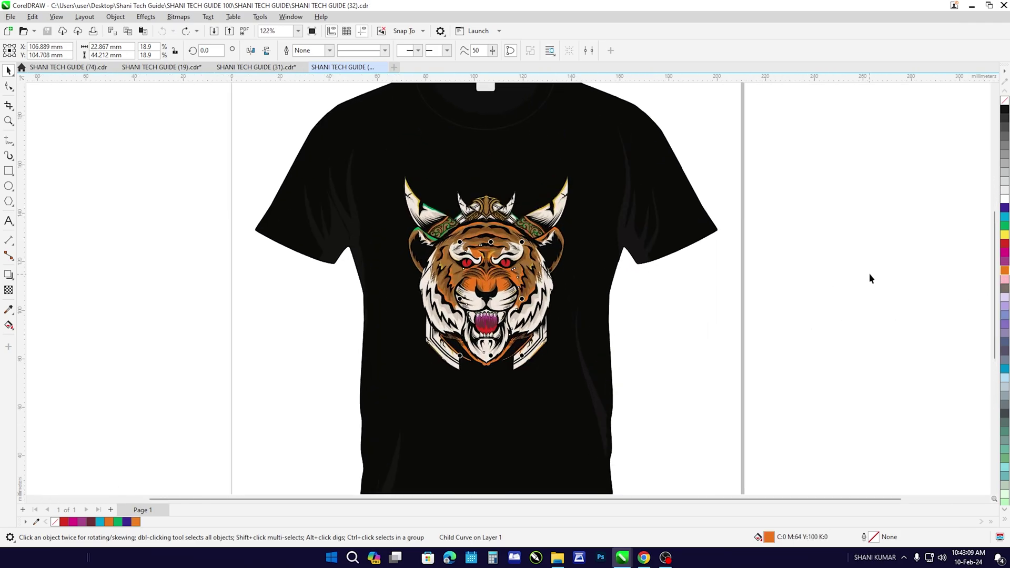
# Make both of the tiger's red eyes purple
pyautogui.keyDown('ctrl'); pyautogui.click(518, 273); pyautogui.keyUp('ctrl')
pyautogui.scroll(3, 526, 278)
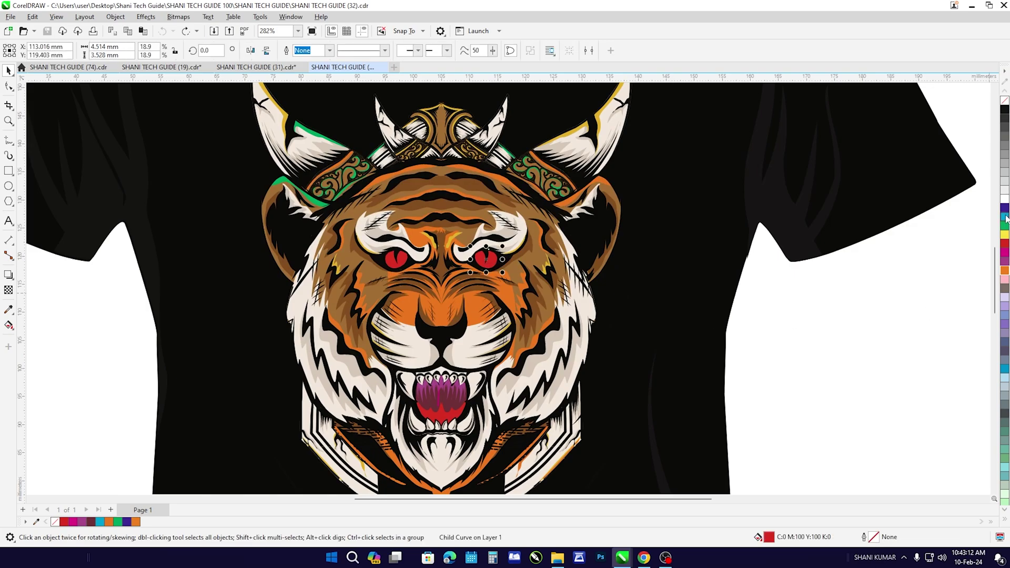
pyautogui.scroll(-2, 458, 266)
pyautogui.keyDown('ctrl'); pyautogui.click(427, 257); pyautogui.keyUp('ctrl')
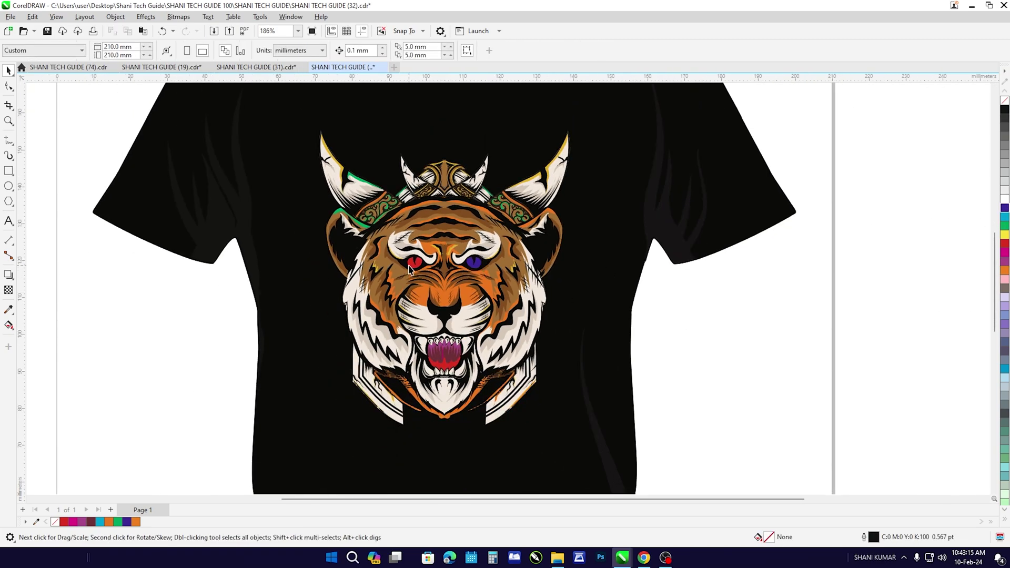
pyautogui.scroll(2, 568, 299)
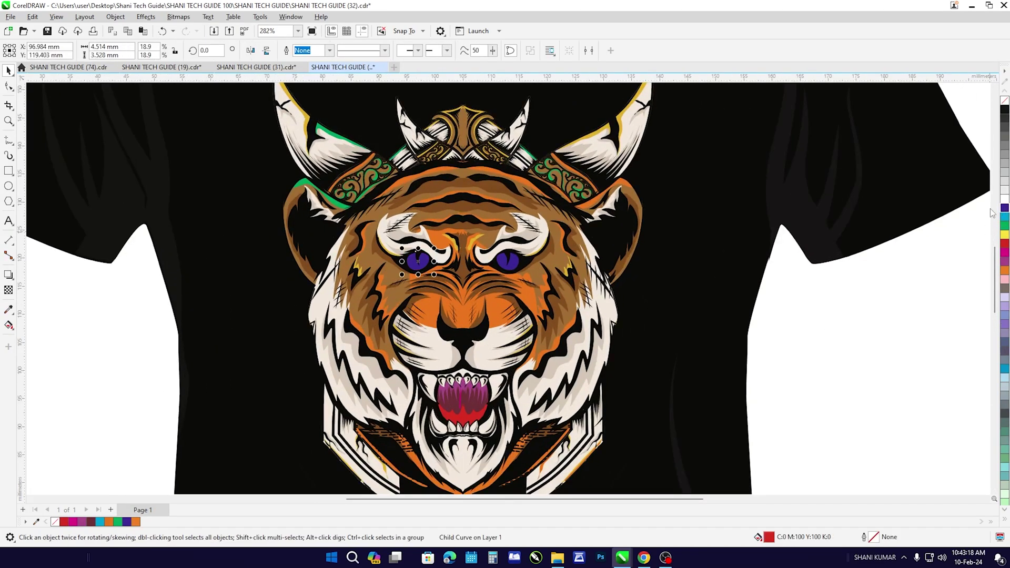
pyautogui.scroll(-4, 627, 293)
pyautogui.press('Escape')
pyautogui.scroll(-1, 508, 309)
pyautogui.scroll(1, 388, 318)
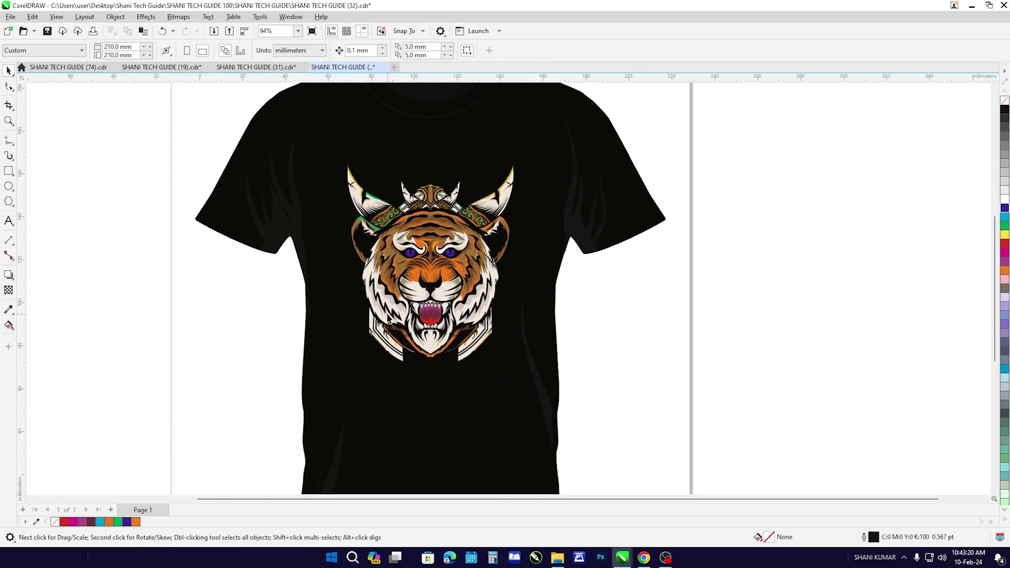
pyautogui.scroll(2, 389, 318)
pyautogui.scroll(2, 389, 318)
# Check the tiger's red mouth piece, then bring up the Open Drawing window again
pyautogui.keyDown('ctrl'); pyautogui.click(410, 310); pyautogui.keyUp('ctrl')
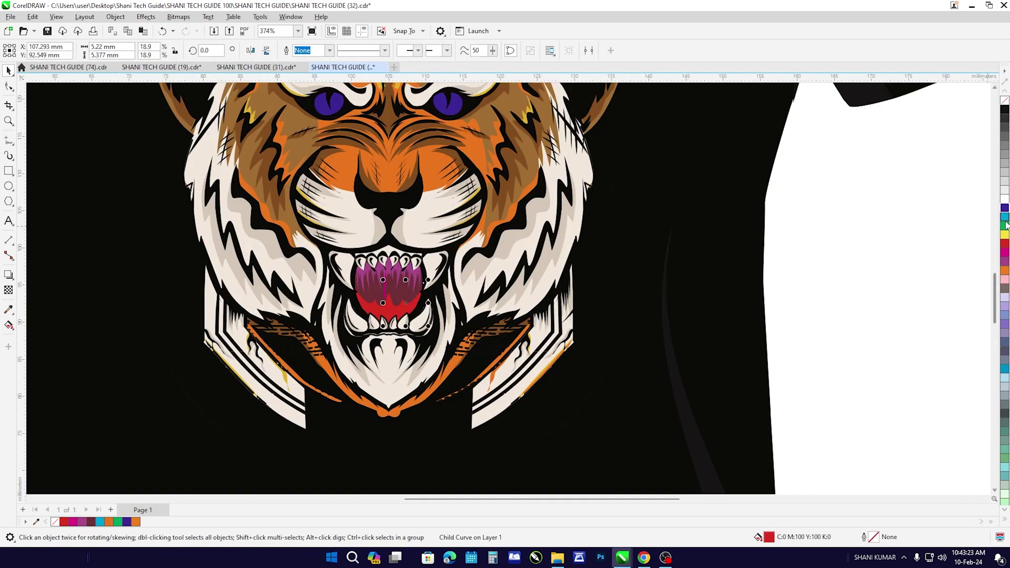
pyautogui.press('Escape')
pyautogui.scroll(-2, 642, 284)
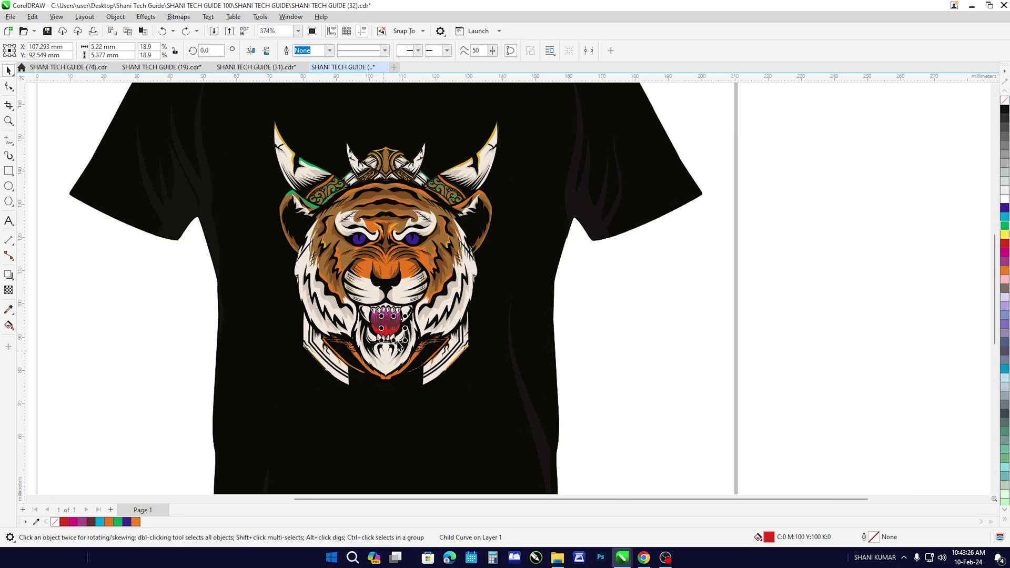
pyautogui.scroll(-1, 640, 284)
pyautogui.scroll(-2, 406, 307)
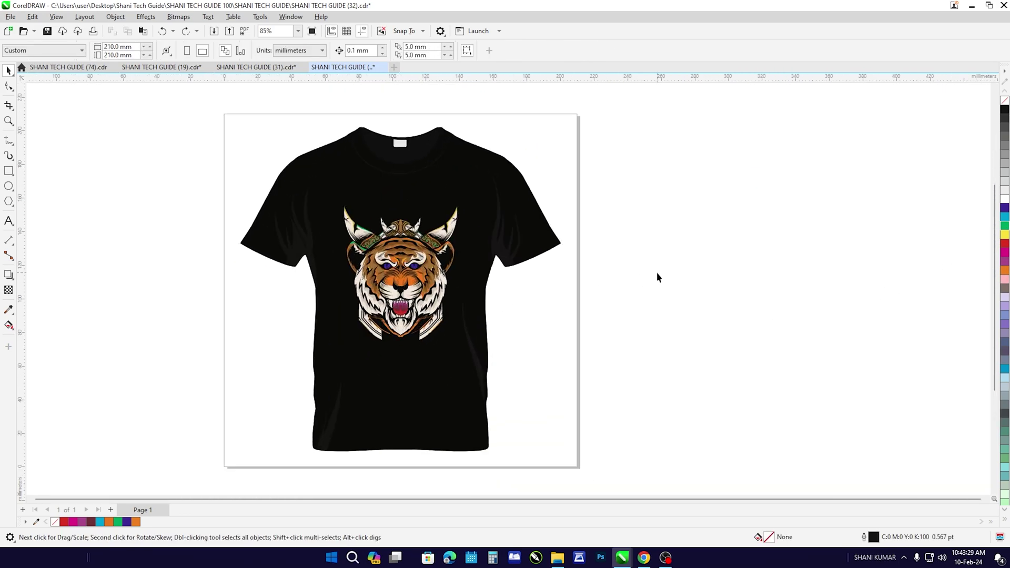
pyautogui.hotkey('ctrl', 'o')
pyautogui.scroll(-10, 550, 319)
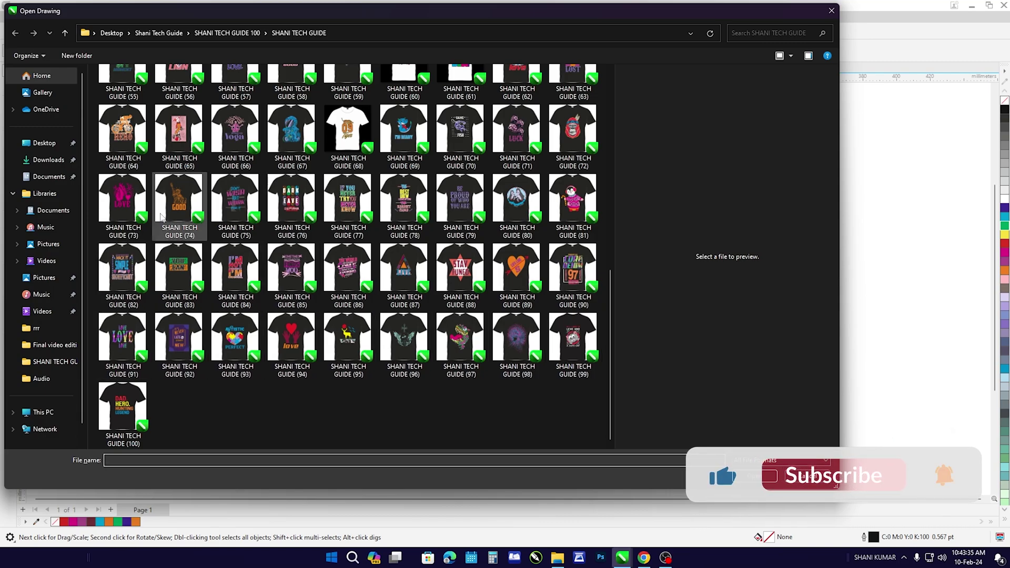
# Open design 73, the LOVE shirt with the magenta anatomical heart
pyautogui.click(124, 200)
pyautogui.click(749, 476)
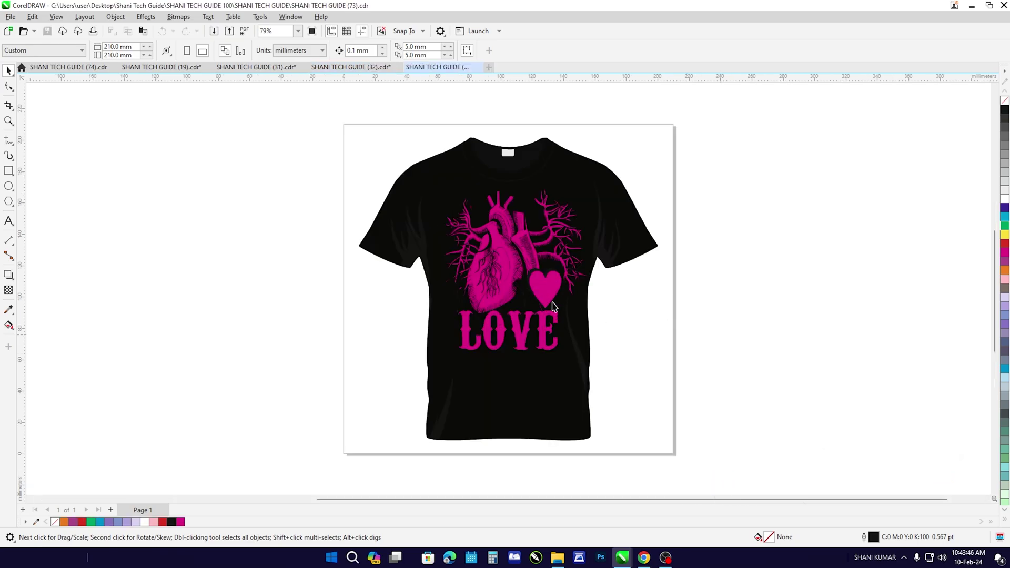
pyautogui.scroll(2, 553, 306)
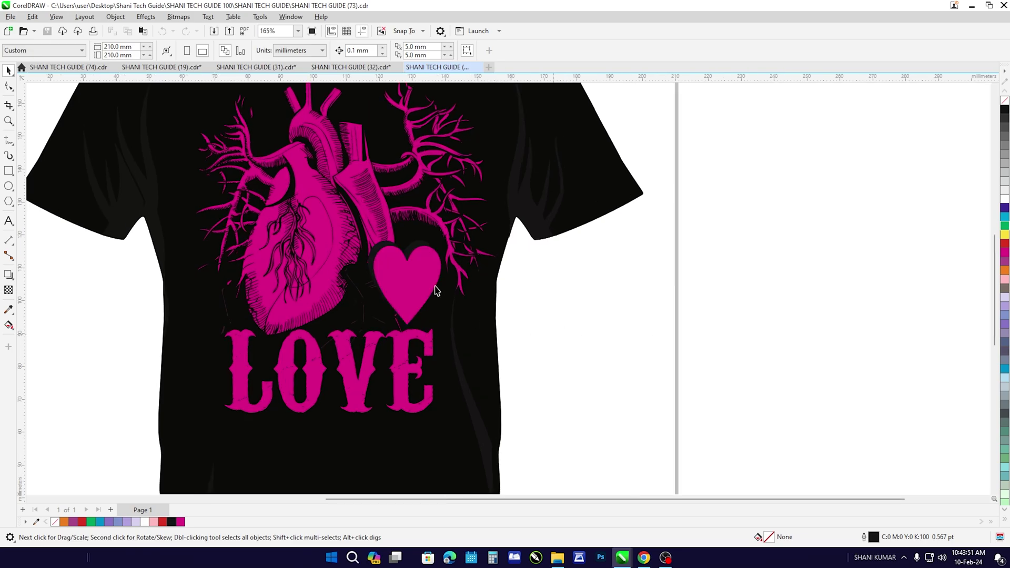
# Fill the small solid heart red, undoing a trial green outline
pyautogui.click(424, 280)
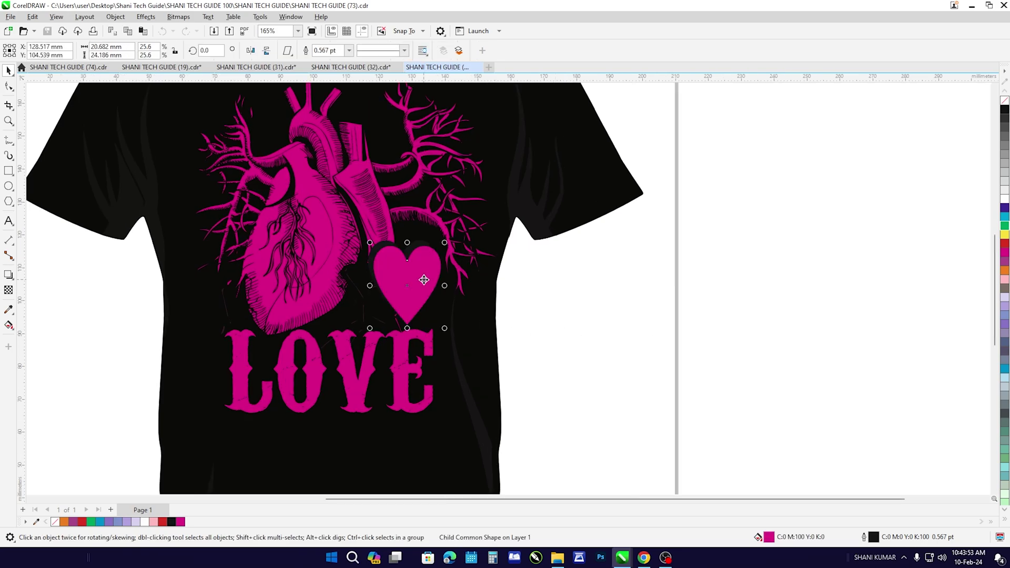
pyautogui.click(1006, 244)
pyautogui.rightClick(1005, 228)
pyautogui.hotkey('ctrl', 'z')
pyautogui.click(625, 339)
pyautogui.scroll(-2, 625, 340)
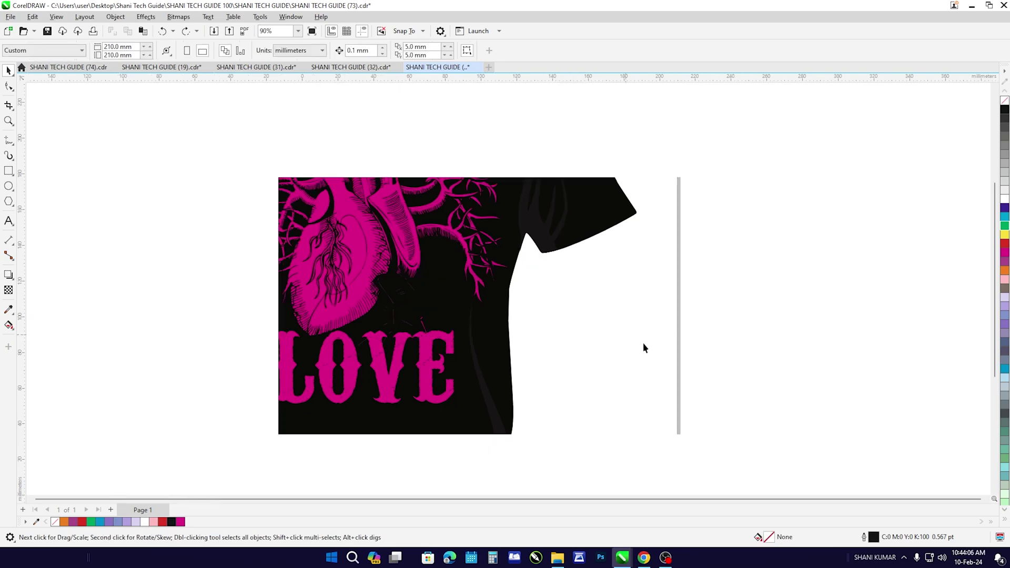
# Open design 67, the astronaut on a bike, after previewing design 65
pyautogui.hotkey('ctrl', 'o')
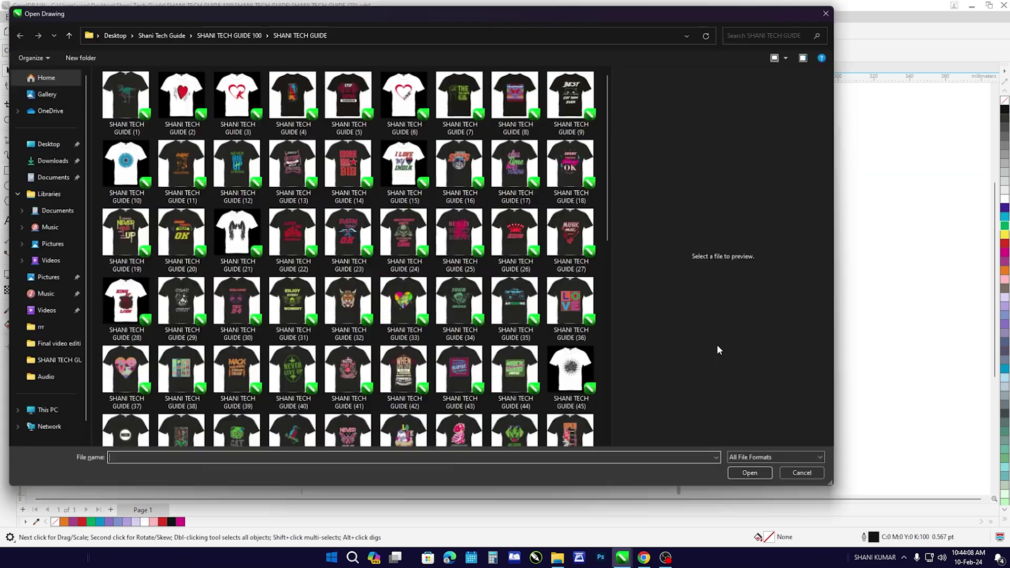
pyautogui.scroll(-1, 426, 312)
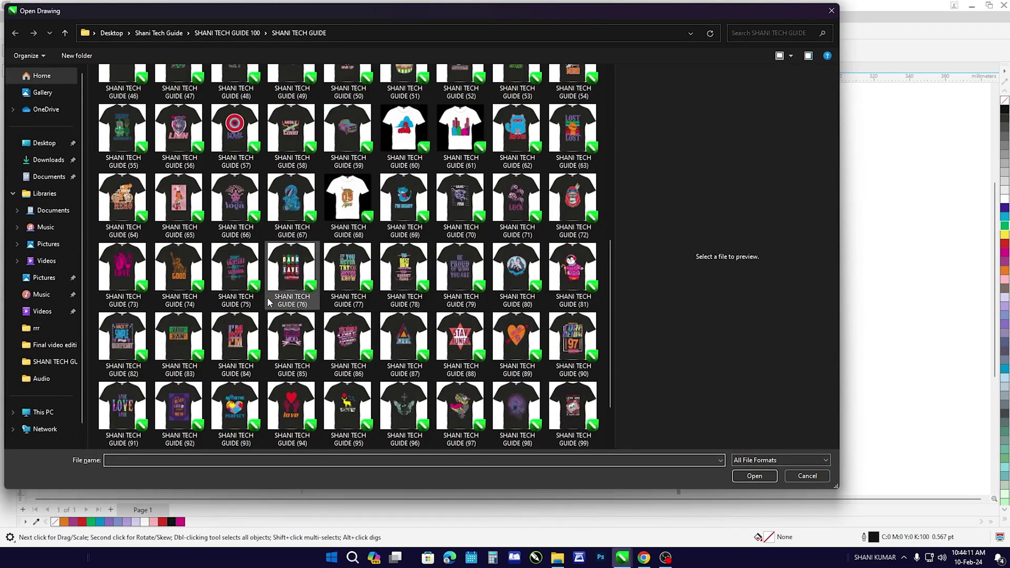
pyautogui.click(189, 210)
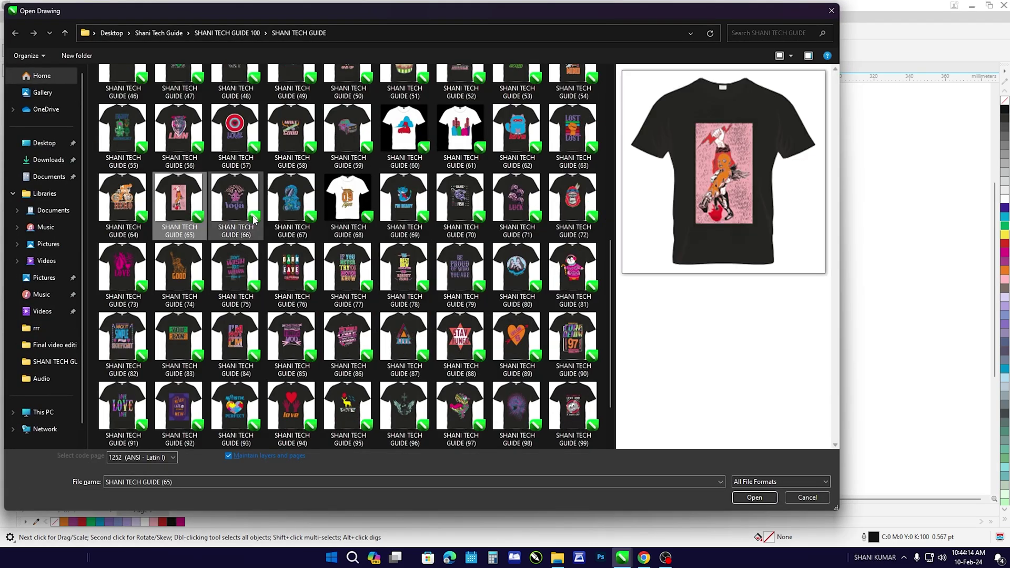
pyautogui.scroll(3, 255, 219)
pyautogui.click(291, 376)
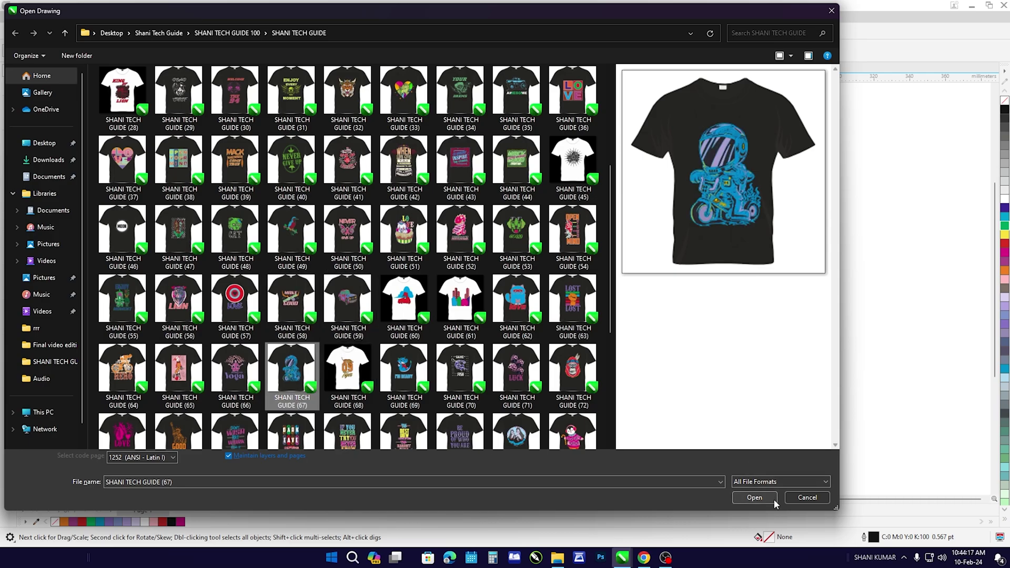
pyautogui.click(755, 497)
pyautogui.scroll(2, 478, 263)
pyautogui.scroll(2, 478, 264)
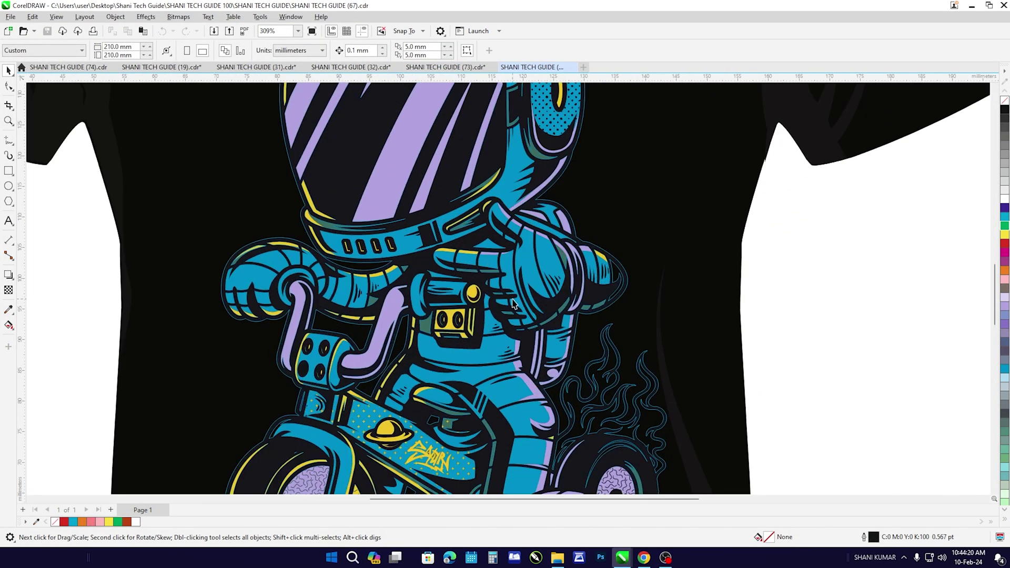
pyautogui.scroll(-3, 478, 263)
pyautogui.scroll(1, 478, 263)
# Color a piece of the astronaut's helmet magenta after trying red
pyautogui.click(464, 274)
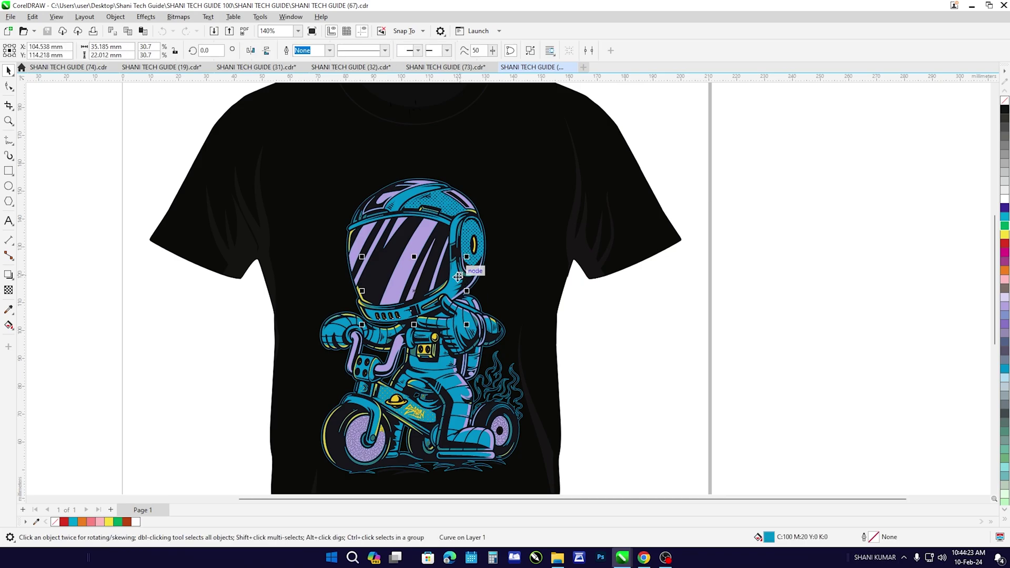
pyautogui.click(1005, 244)
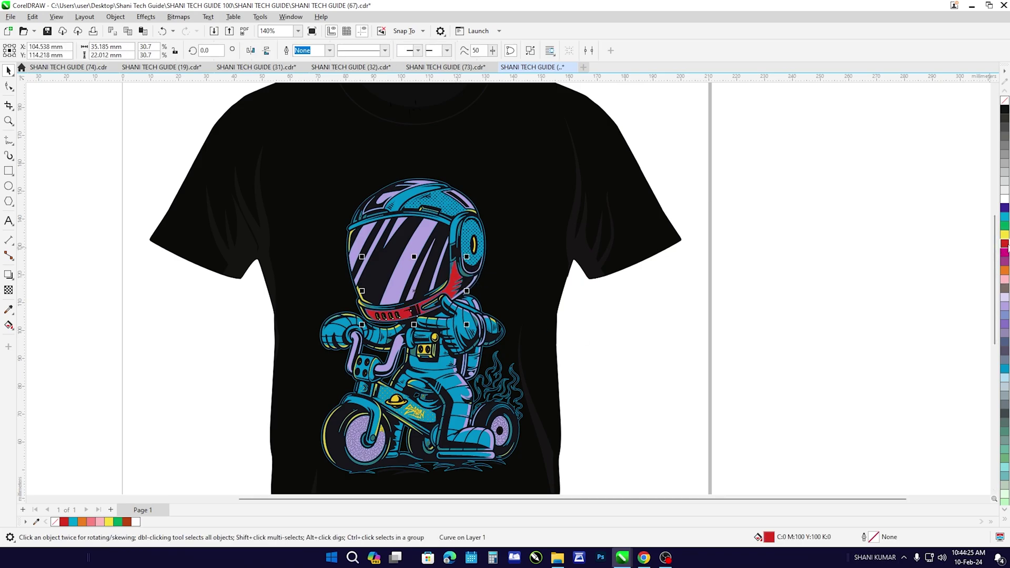
pyautogui.click(1007, 253)
pyautogui.scroll(-1, 477, 260)
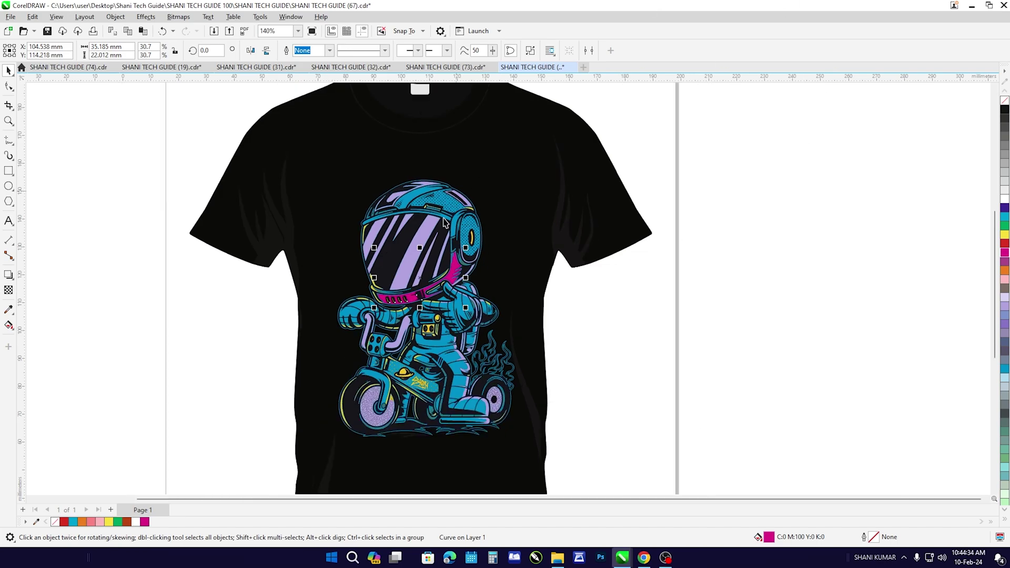
pyautogui.scroll(-1, 476, 259)
pyautogui.click(709, 237)
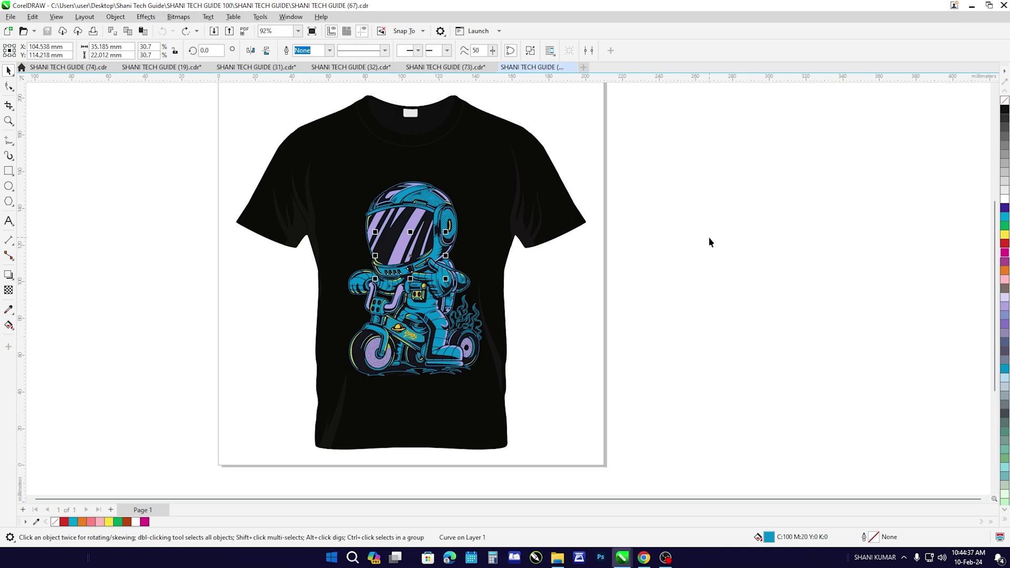
# Color a piece of the astronaut's boot magenta, then bring up the Open Drawing window
pyautogui.scroll(4, 416, 353)
pyautogui.click(467, 320)
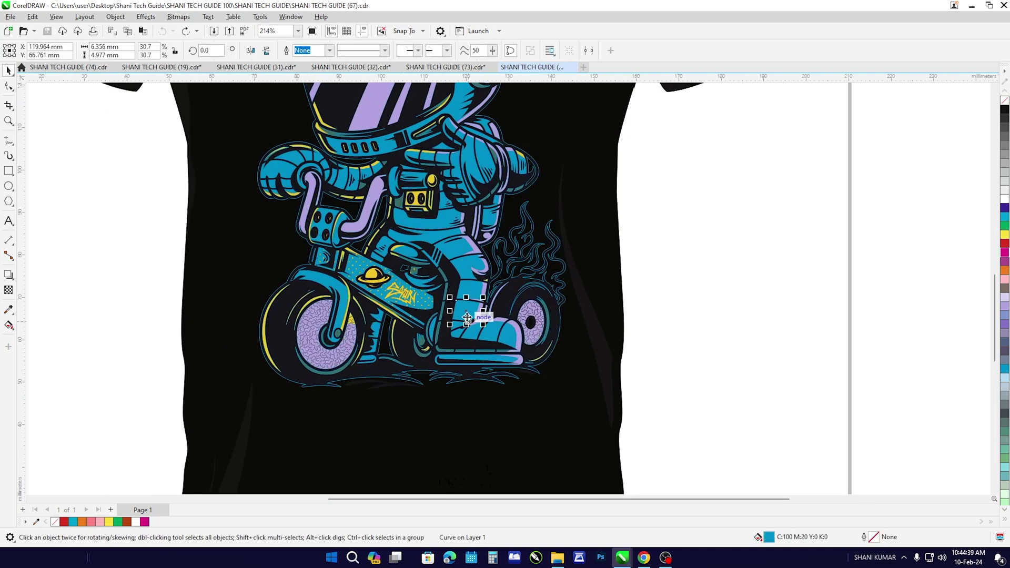
pyautogui.click(1005, 253)
pyautogui.scroll(-3, 609, 305)
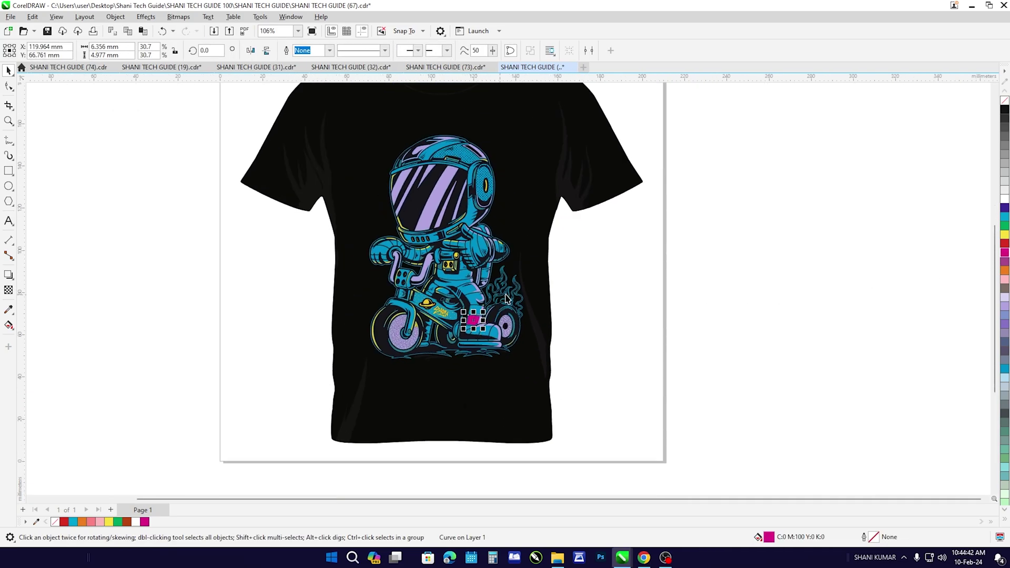
pyautogui.click(671, 261)
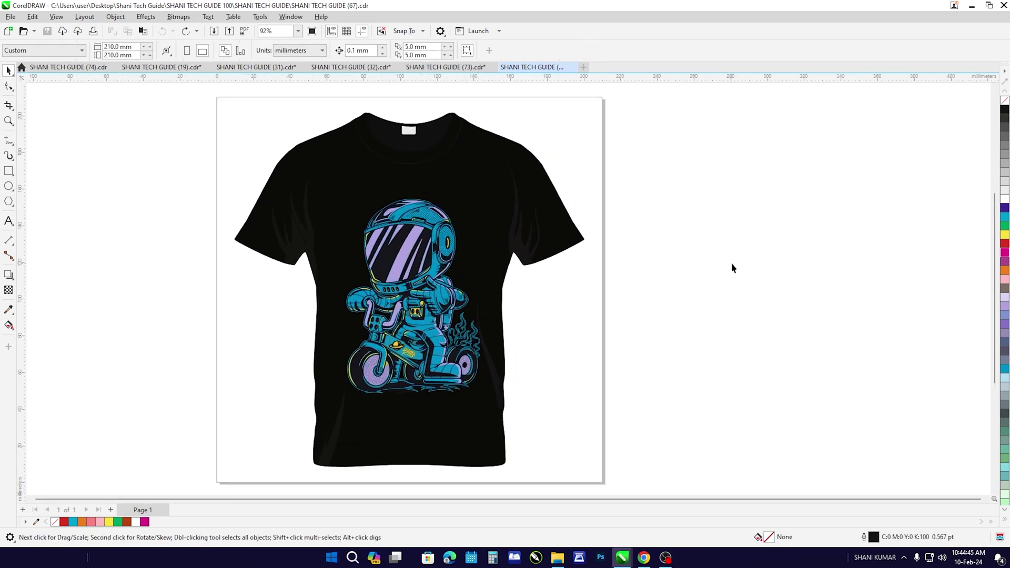
pyautogui.hotkey('ctrl', 'o')
pyautogui.scroll(-5, 572, 229)
# Open design 93, the AUTISTIC PERFECT puzzle-heart shirt
pyautogui.scroll(-5, 572, 229)
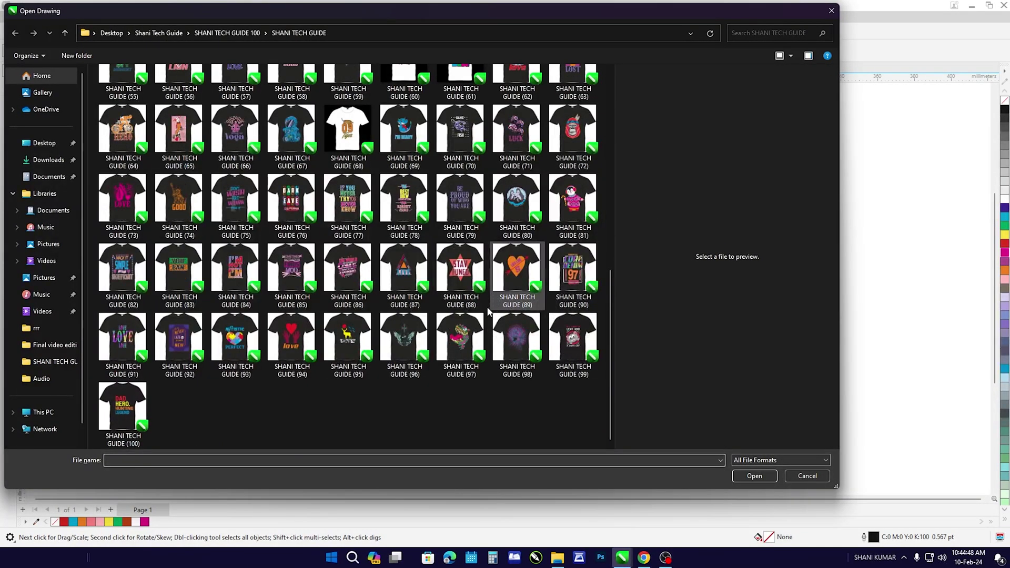
pyautogui.click(224, 347)
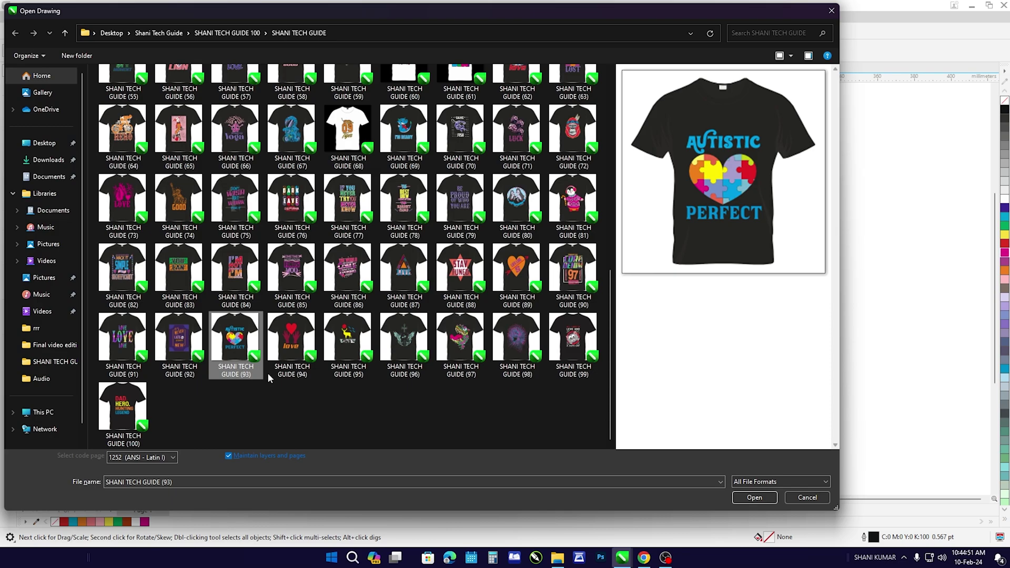
pyautogui.click(755, 498)
pyautogui.scroll(2, 535, 321)
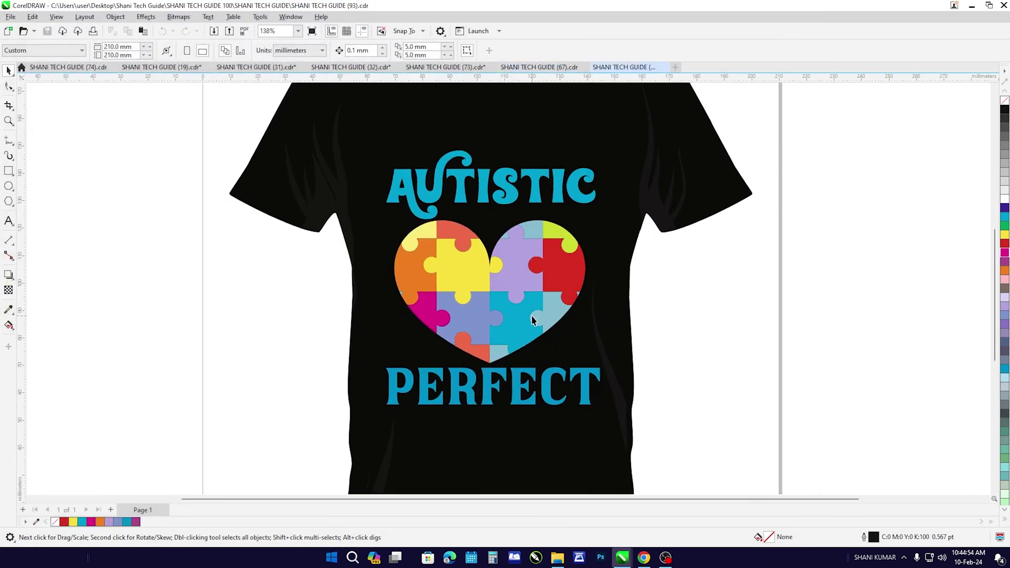
pyautogui.scroll(2, 480, 266)
pyautogui.scroll(-1, 467, 290)
pyautogui.scroll(-2, 467, 290)
# Select the AUTISTIC lettering and make it yellow, after trying dark blue and red
pyautogui.click(478, 201)
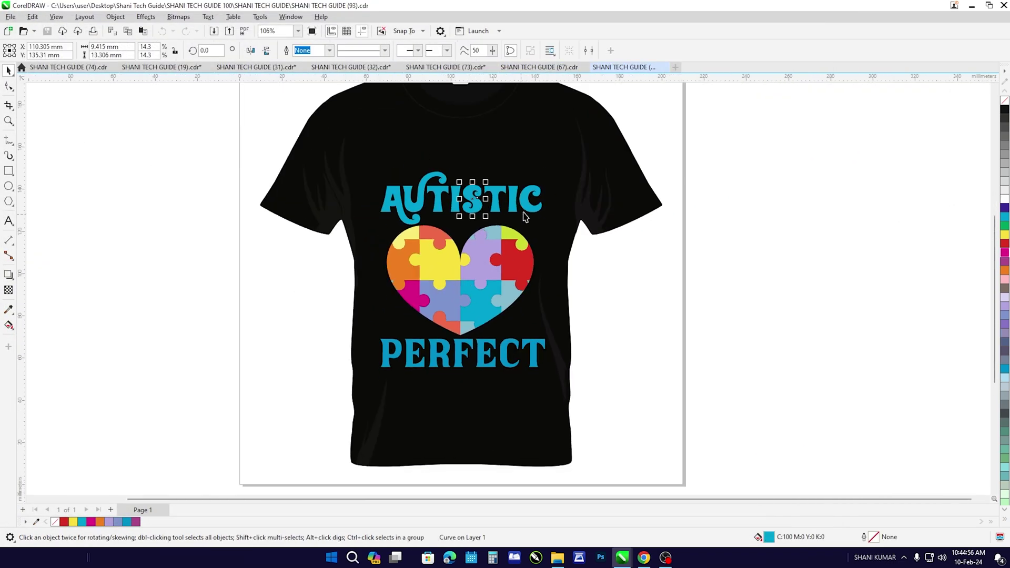
pyautogui.click(848, 245)
pyautogui.moveTo(848, 243); pyautogui.dragTo(365, 162)
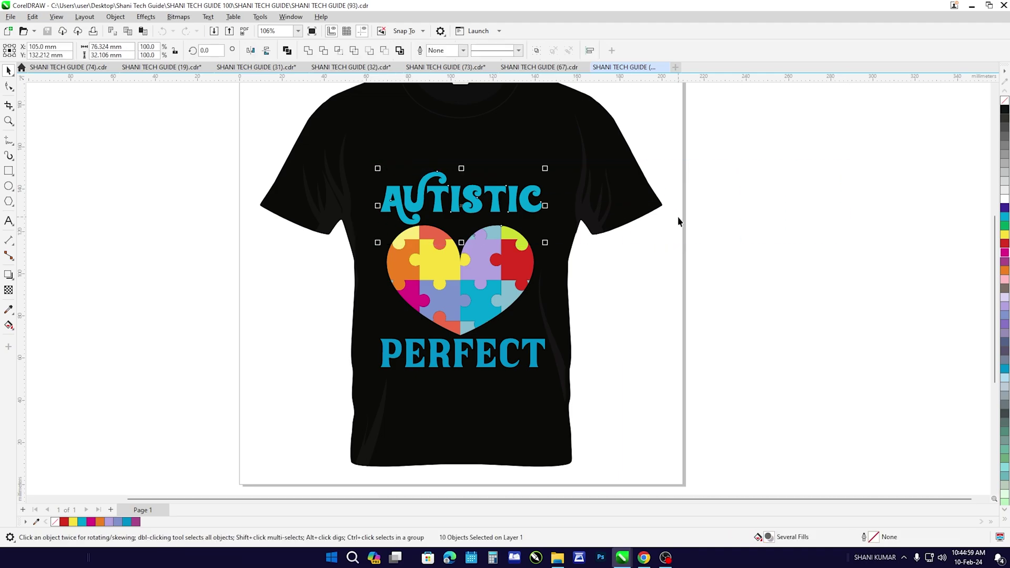
pyautogui.click(830, 228)
pyautogui.moveTo(830, 232); pyautogui.dragTo(350, 156)
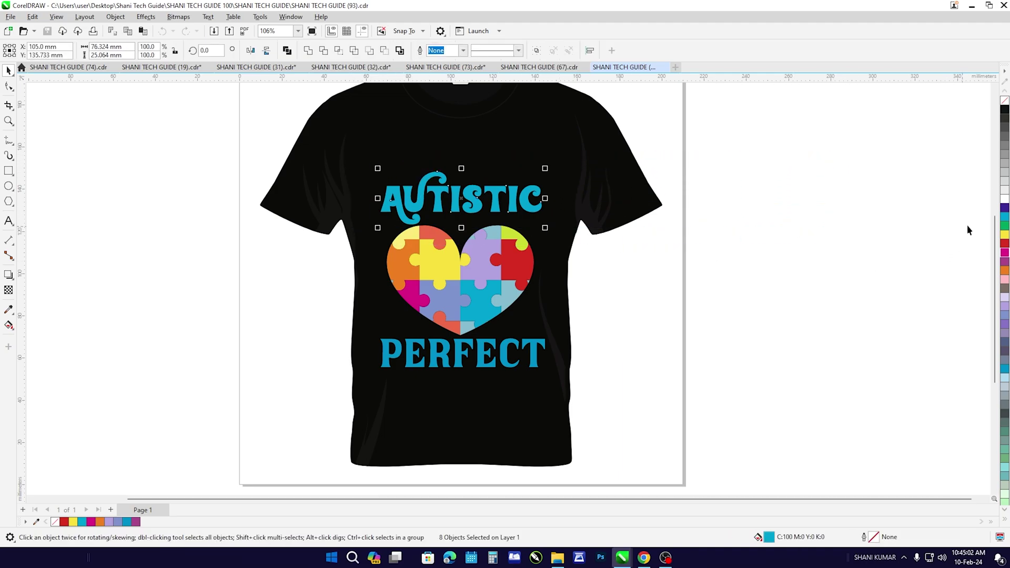
pyautogui.click(1005, 207)
pyautogui.click(1006, 244)
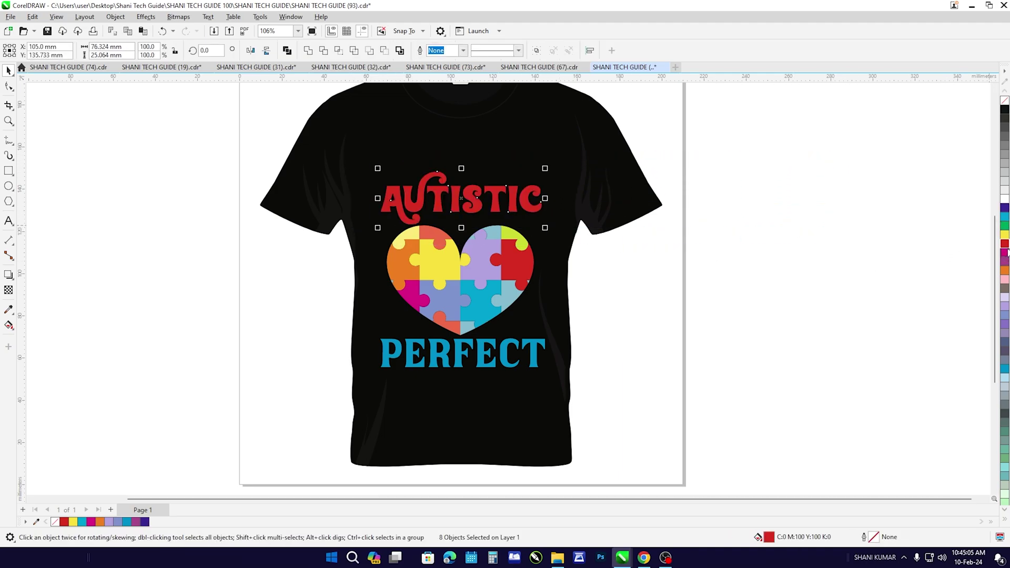
pyautogui.click(1005, 235)
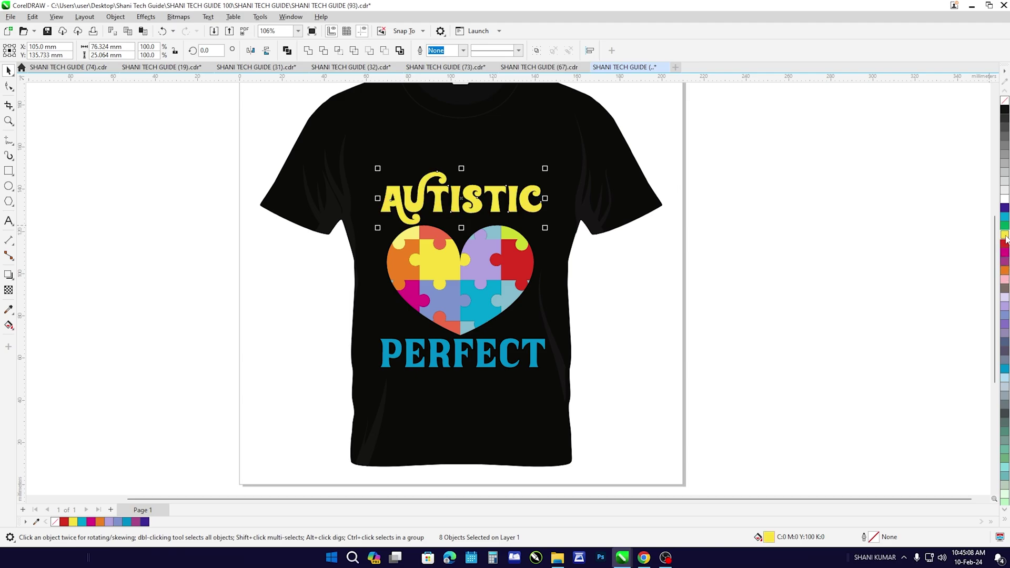
# Color the PERFECT lettering red, then bring up the Open Drawing window again
pyautogui.moveTo(845, 416); pyautogui.dragTo(259, 334)
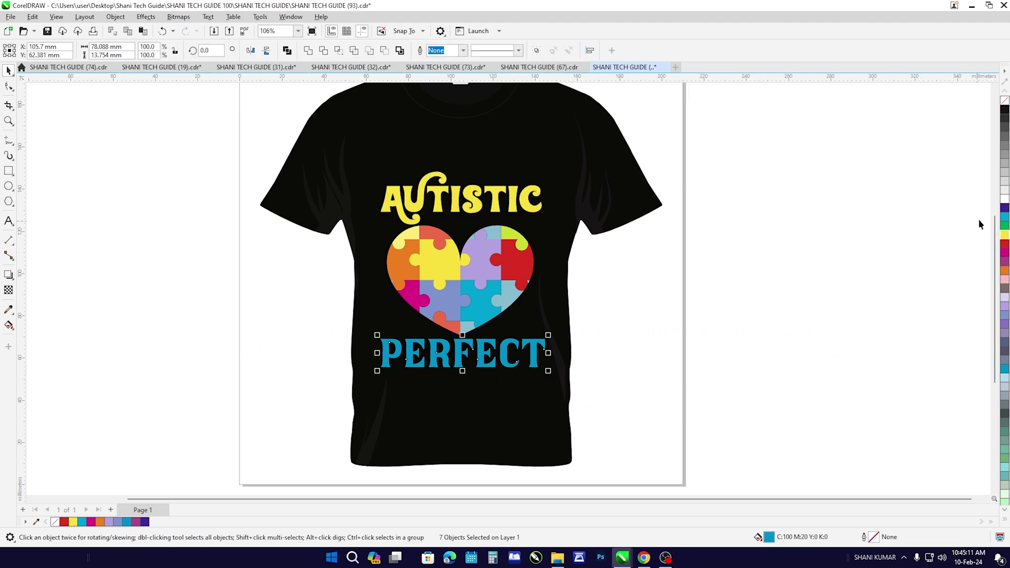
pyautogui.click(1006, 244)
pyautogui.press('Escape')
pyautogui.scroll(-3, 334, 261)
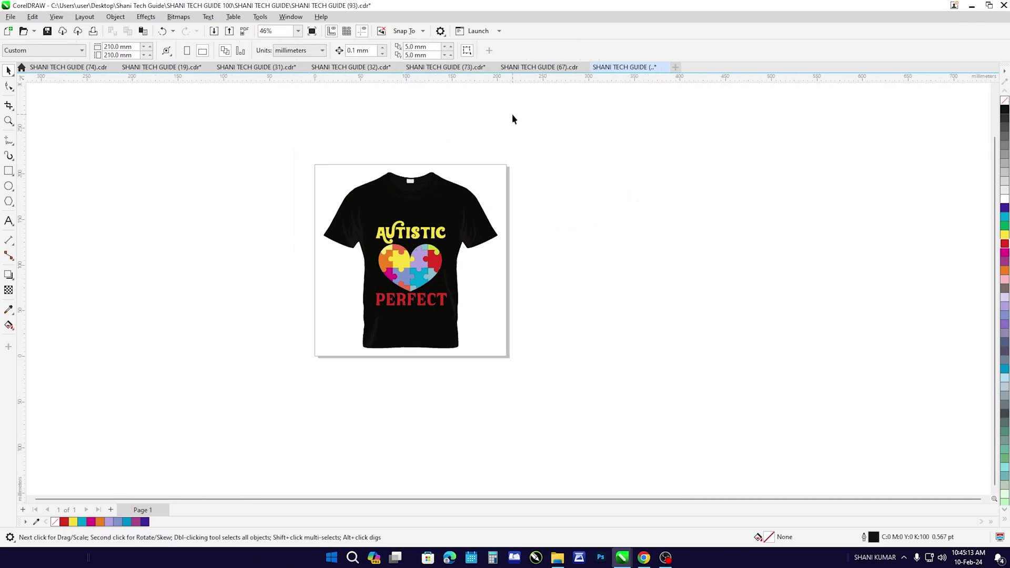
pyautogui.scroll(2, 275, 230)
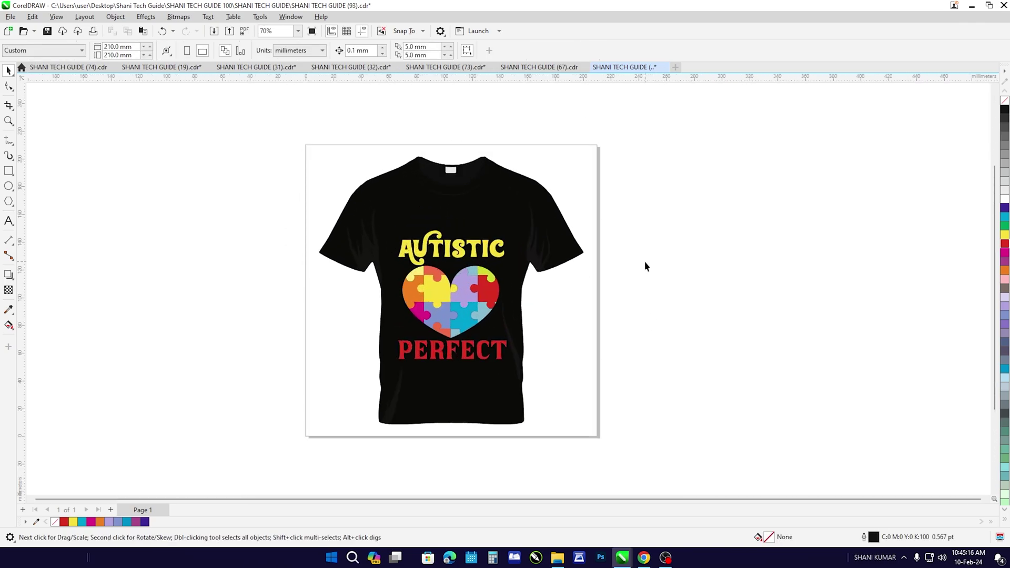
pyautogui.hotkey('ctrl', 'o')
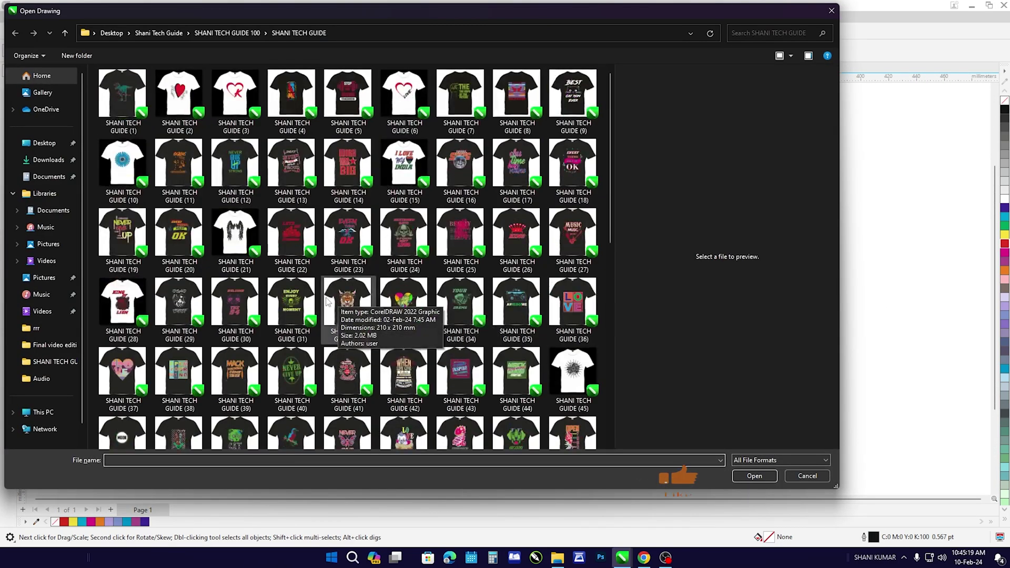
# Open design 90, CORE DENIM, accepting the suggested font substitution
pyautogui.click(179, 234)
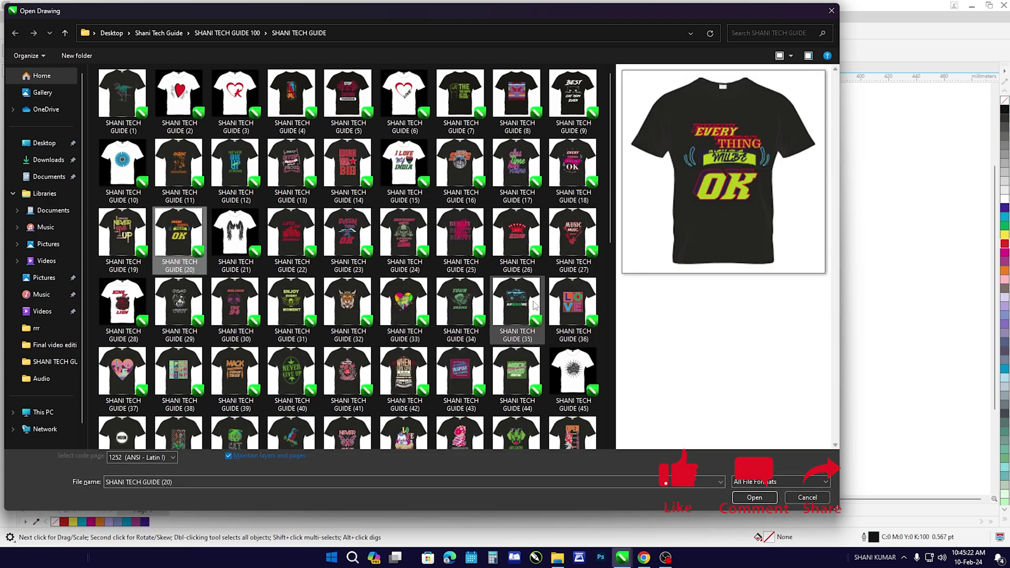
pyautogui.scroll(-5, 535, 305)
pyautogui.click(461, 337)
pyautogui.click(569, 345)
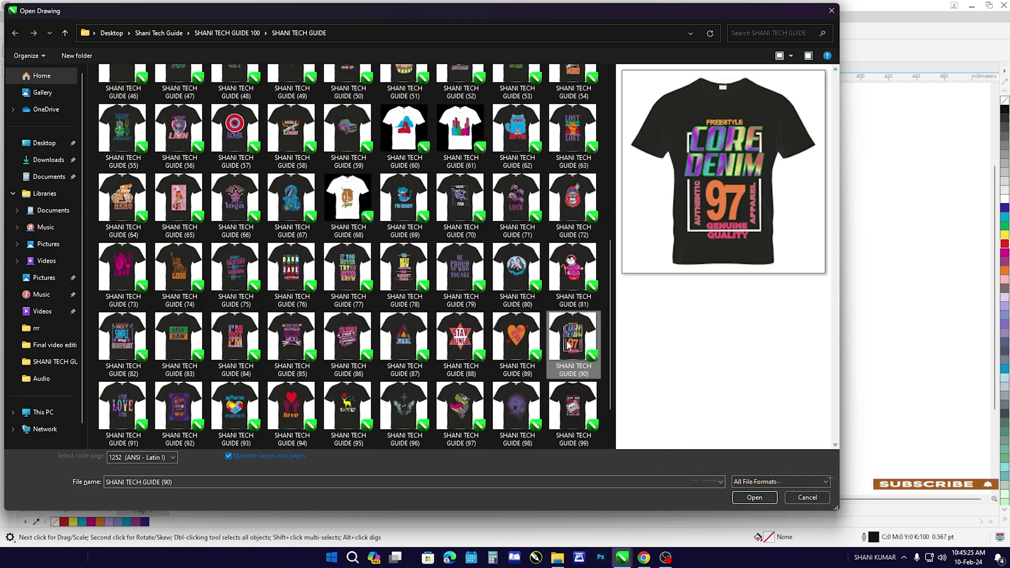
pyautogui.doubleClick(568, 345)
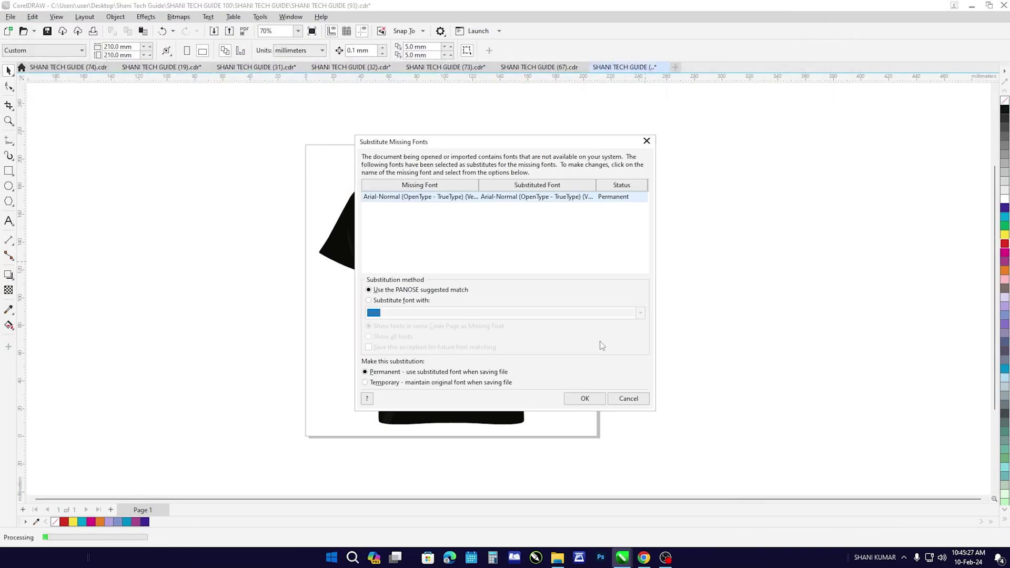
pyautogui.click(590, 402)
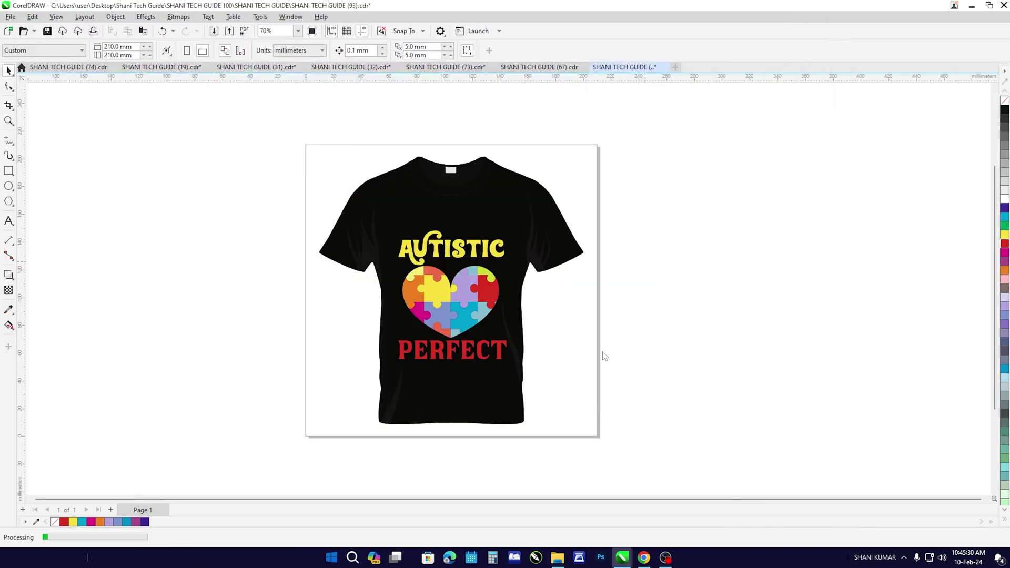
pyautogui.scroll(3, 564, 261)
pyautogui.scroll(-3, 440, 226)
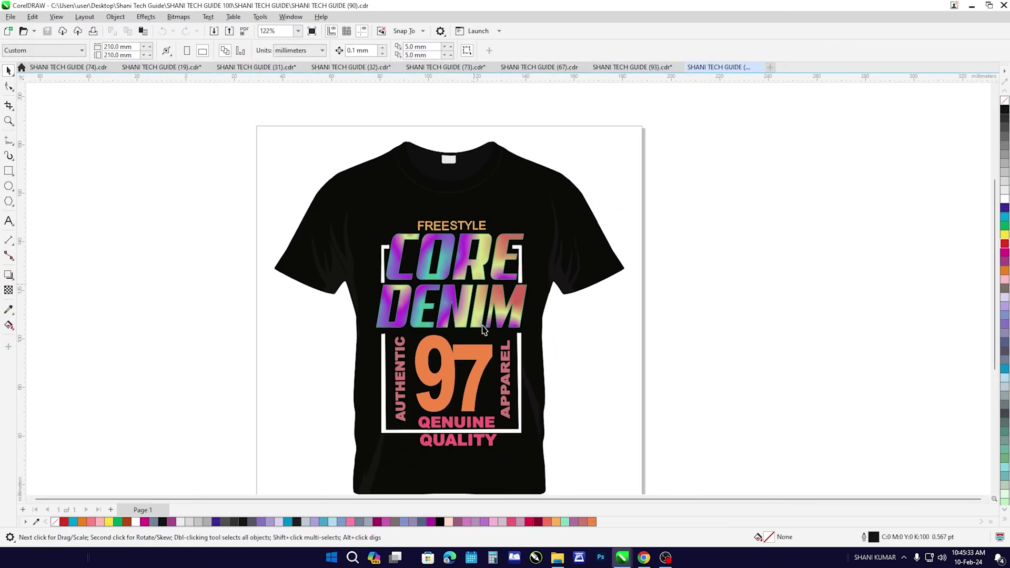
# Recolor both the 7 and the orange 9 of the big 97 white
pyautogui.click(476, 367)
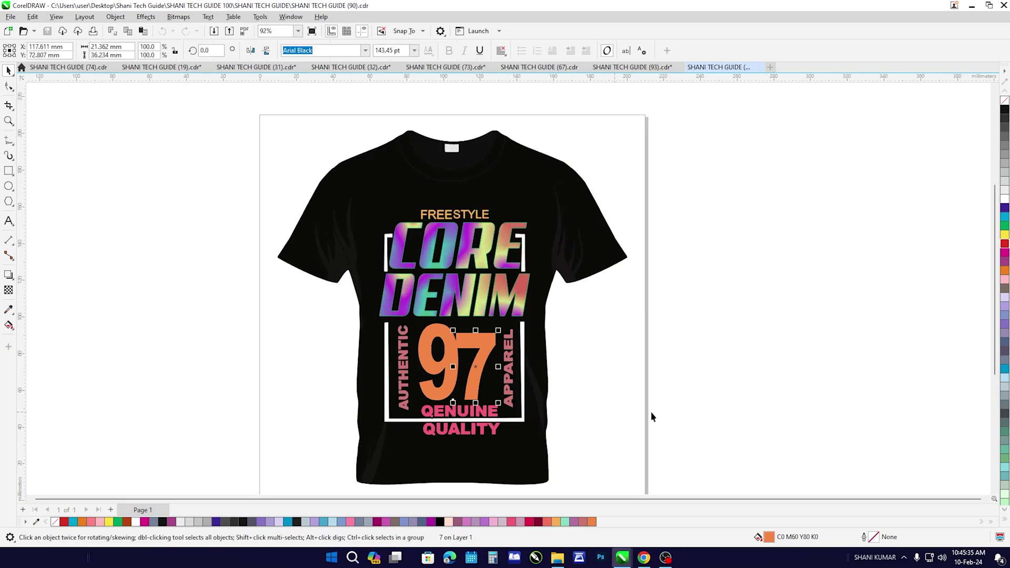
pyautogui.click(1005, 200)
pyautogui.click(530, 335)
pyautogui.click(456, 370)
pyautogui.click(1005, 200)
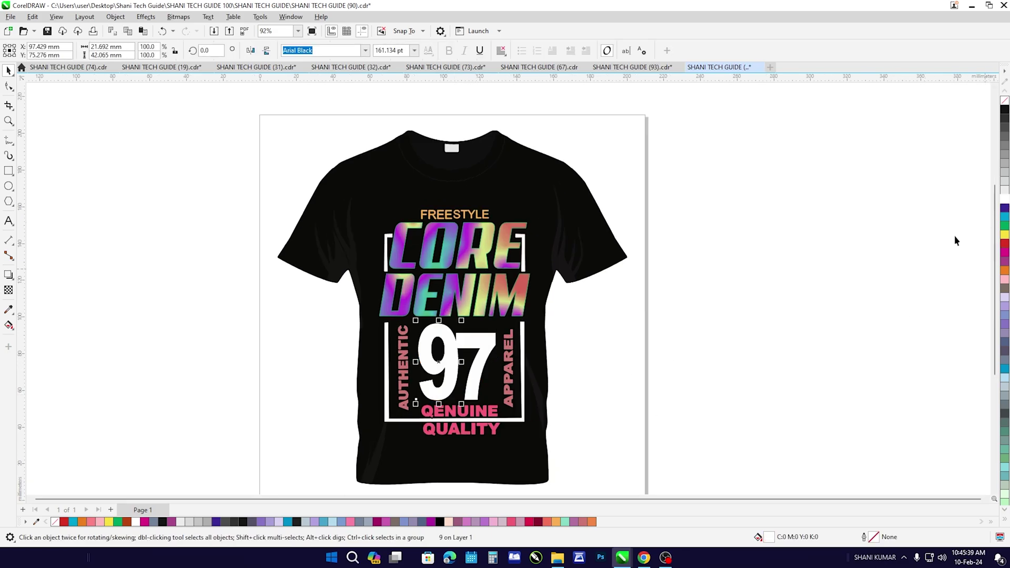
pyautogui.click(388, 320)
pyautogui.click(469, 258)
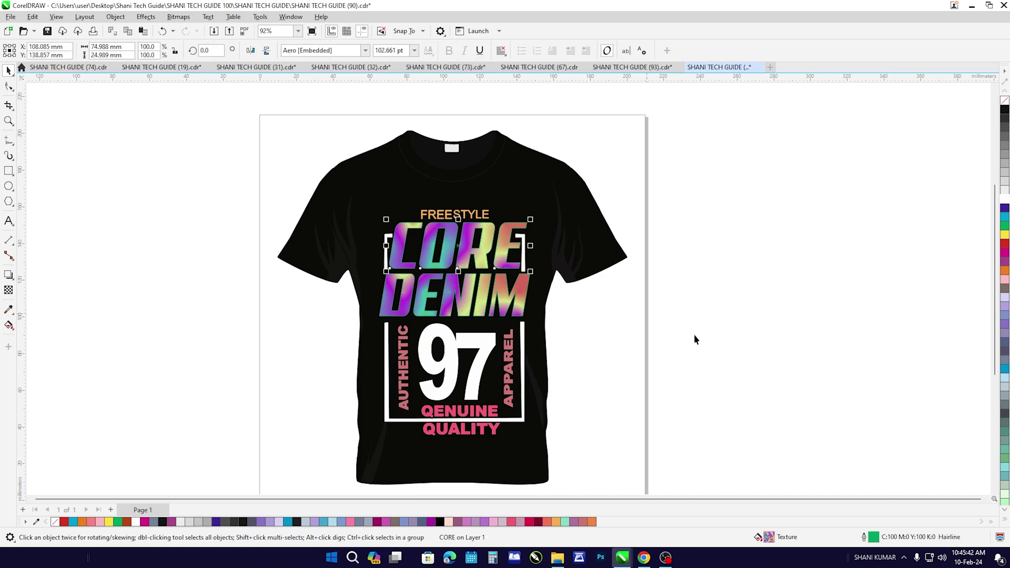
# Replace CORE's rainbow fill with the white PostScript Bricks pattern fill
pyautogui.doubleClick(769, 537)
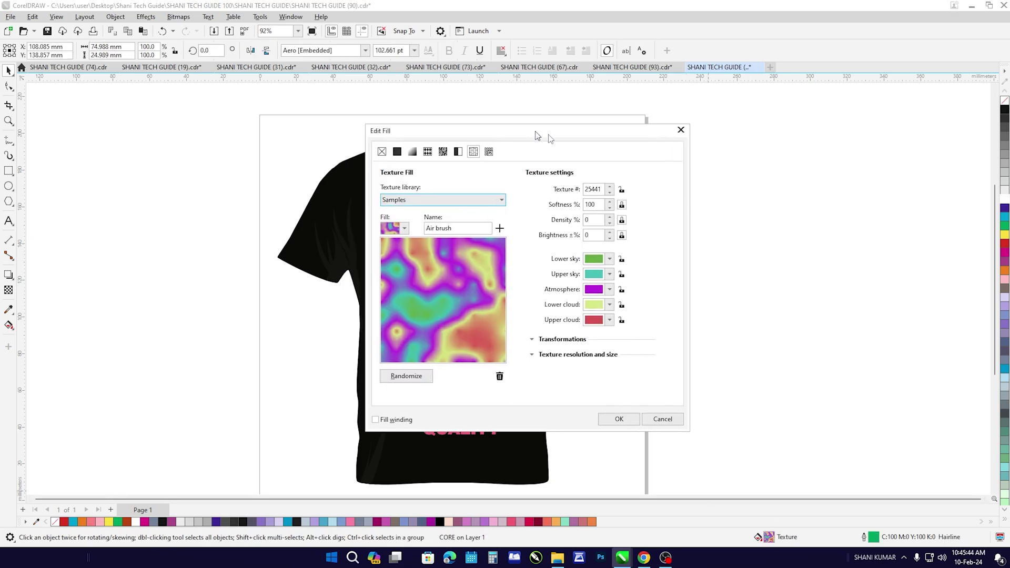
pyautogui.click(759, 149)
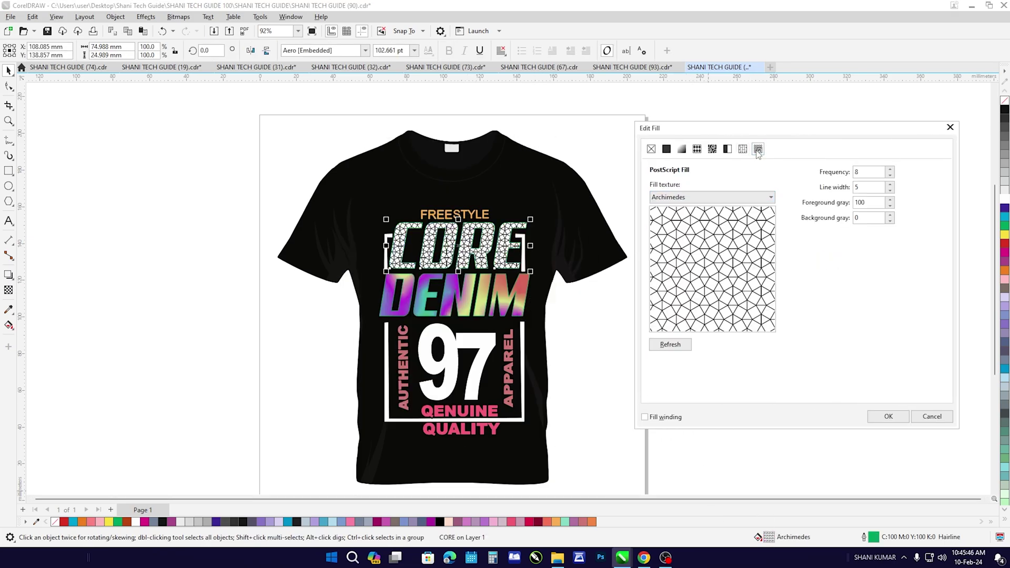
pyautogui.click(771, 198)
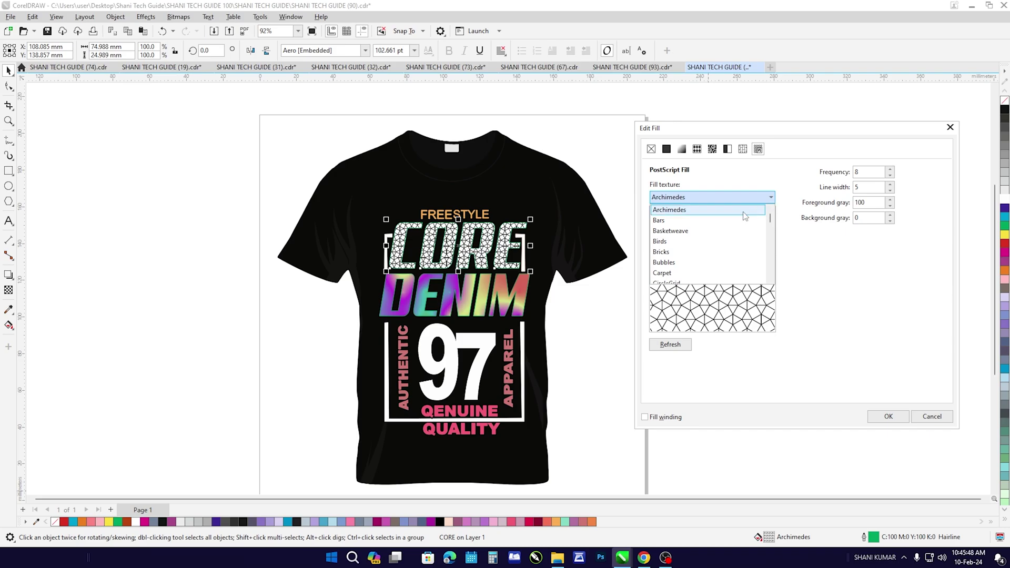
pyautogui.click(712, 252)
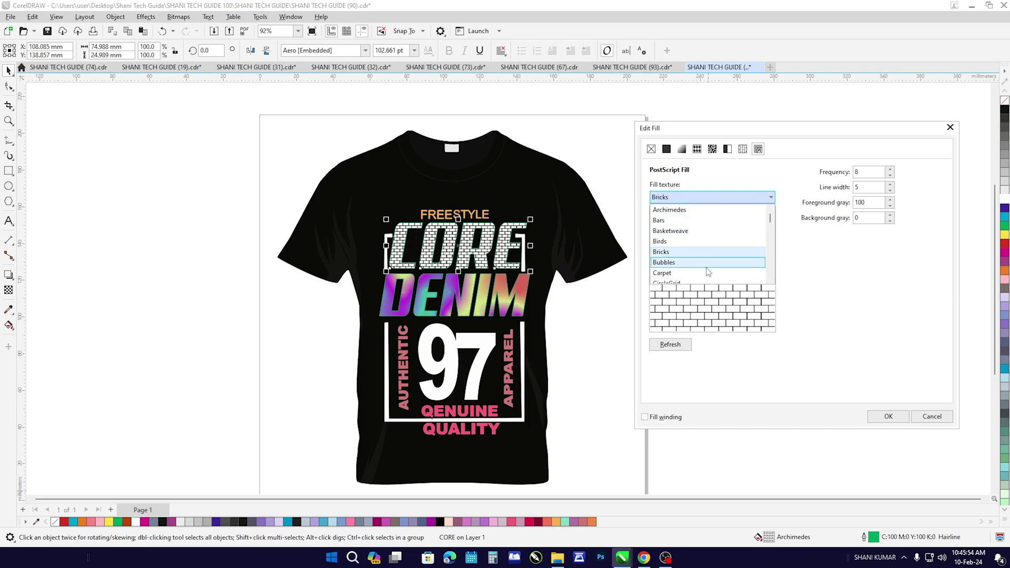
pyautogui.click(814, 298)
pyautogui.click(888, 417)
pyautogui.click(606, 339)
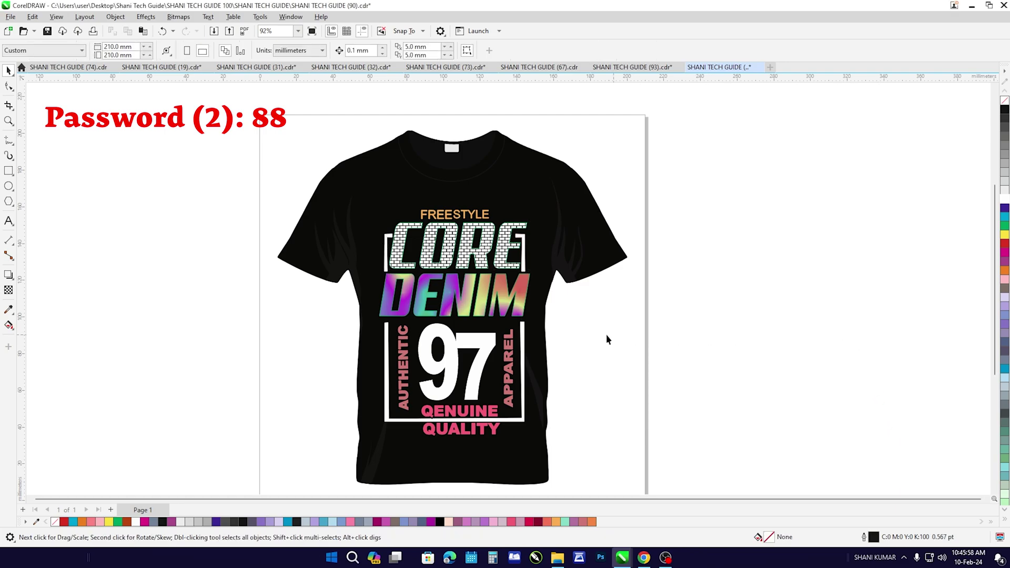
pyautogui.click(518, 317)
# Fill the DENIM lettering with the PostScript Bricks pattern, matching CORE
pyautogui.doubleClick(770, 538)
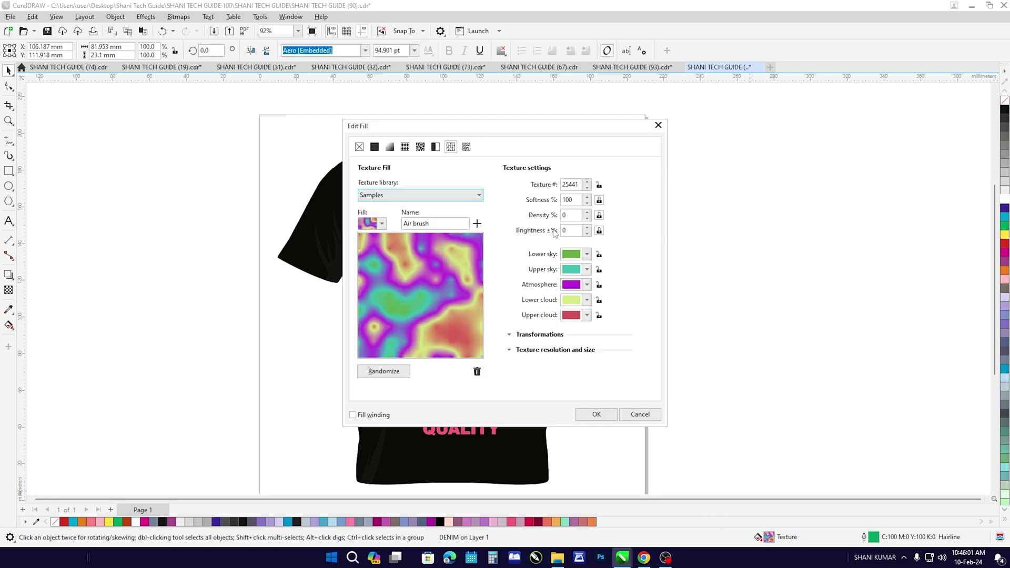
pyautogui.click(465, 147)
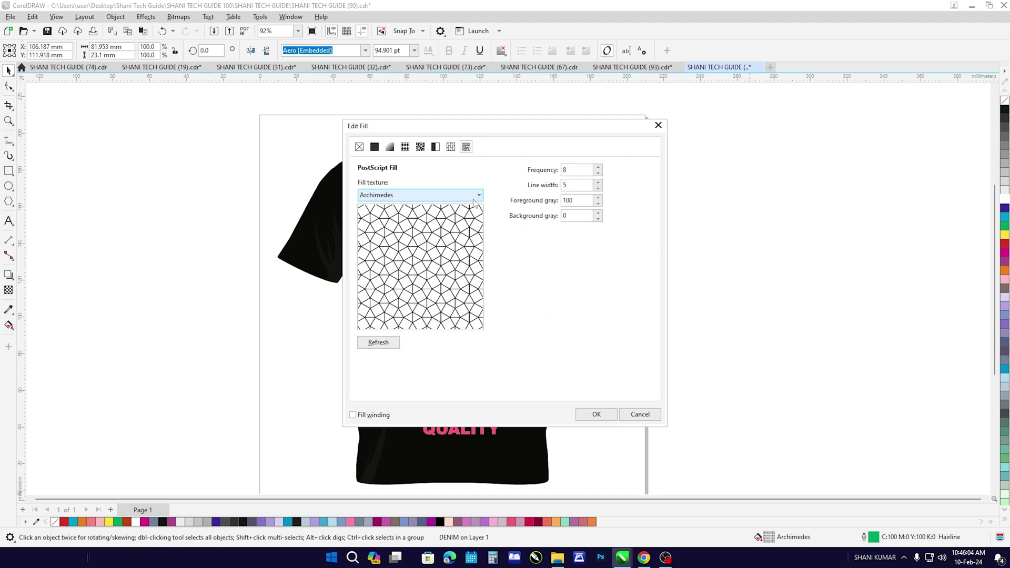
pyautogui.click(421, 195)
pyautogui.click(415, 252)
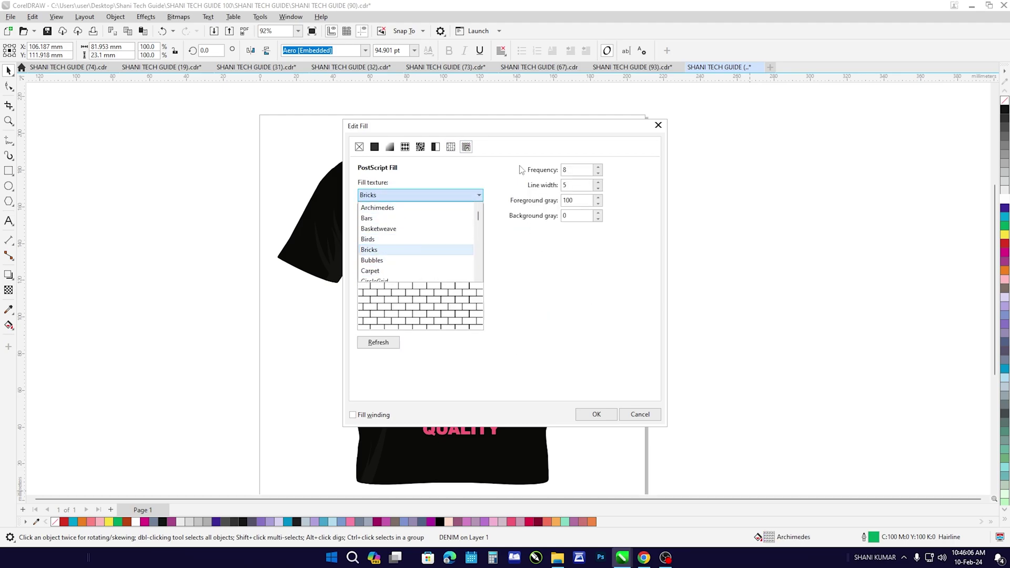
pyautogui.click(506, 138)
pyautogui.moveTo(547, 138); pyautogui.dragTo(837, 145)
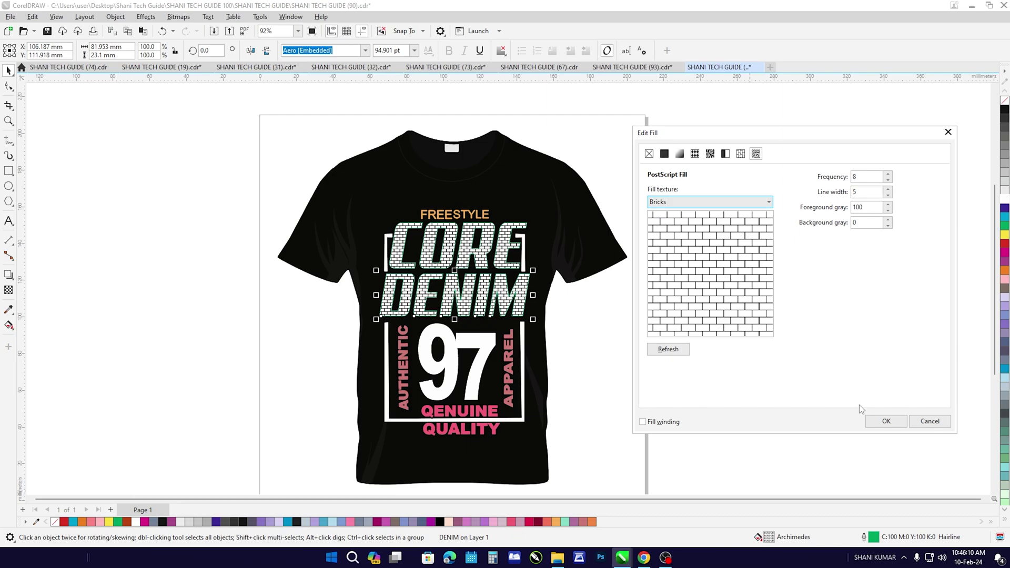
pyautogui.click(886, 421)
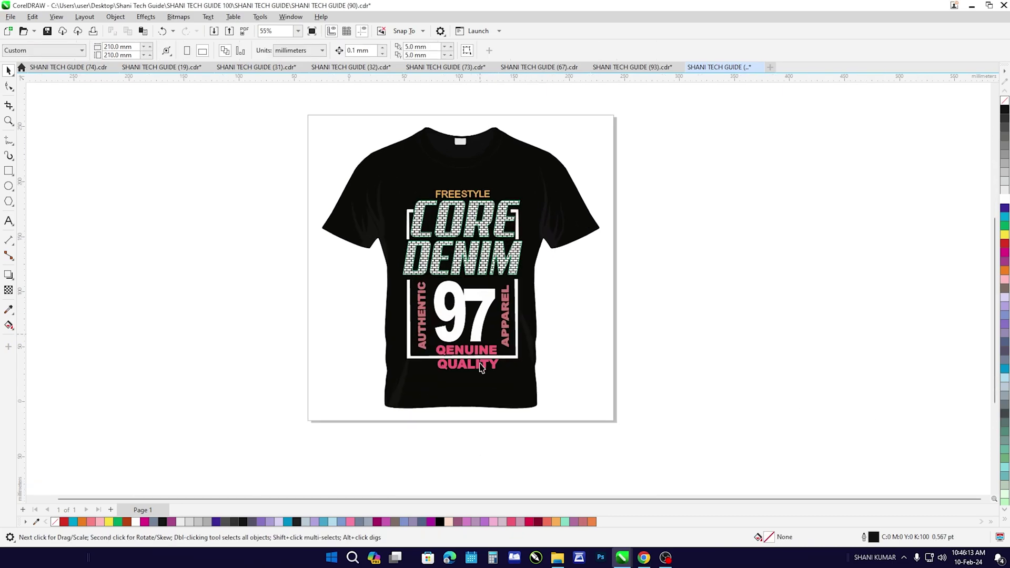
pyautogui.scroll(2, 486, 252)
# Select the 7 and preview the Bubbles and ColorCircles PostScript patterns on it
pyautogui.click(480, 299)
pyautogui.doubleClick(769, 537)
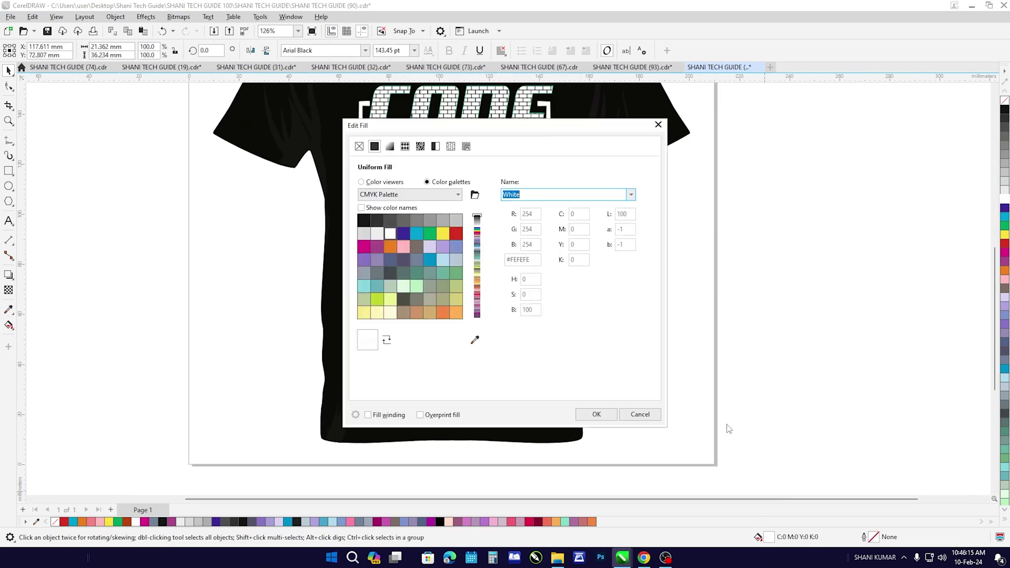
pyautogui.click(466, 147)
pyautogui.click(480, 195)
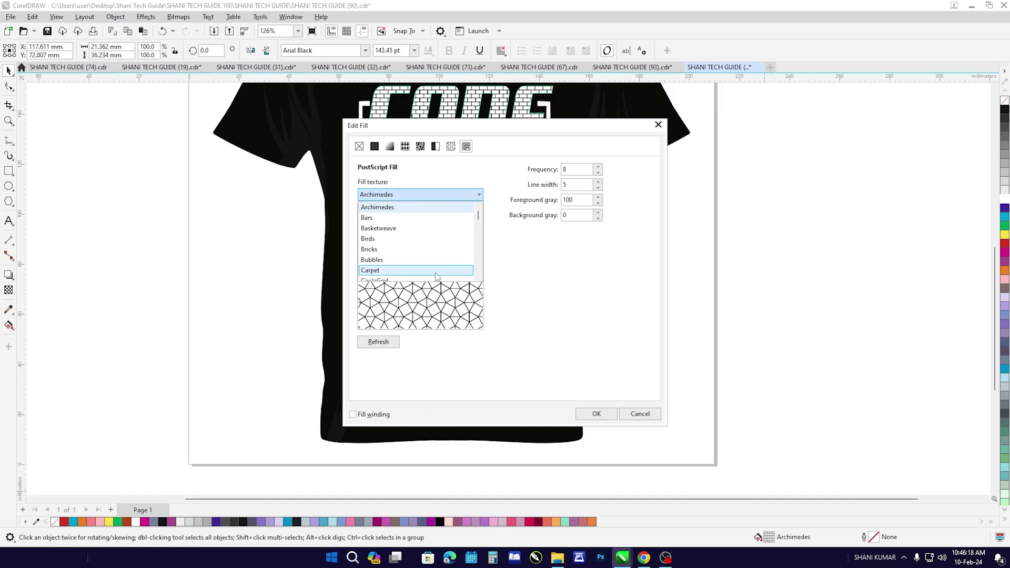
pyautogui.click(371, 260)
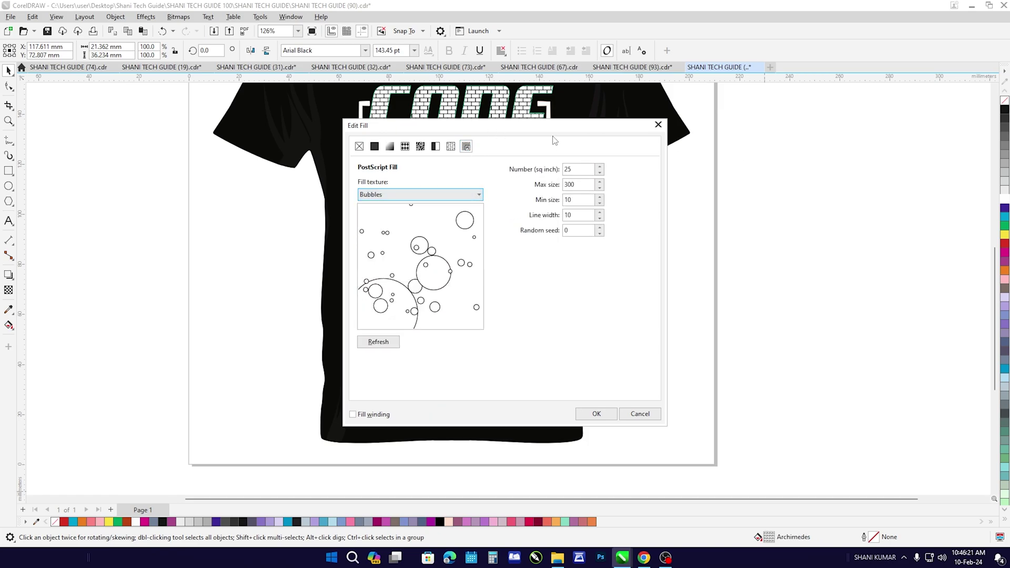
pyautogui.moveTo(539, 128); pyautogui.dragTo(793, 124)
pyautogui.click(732, 191)
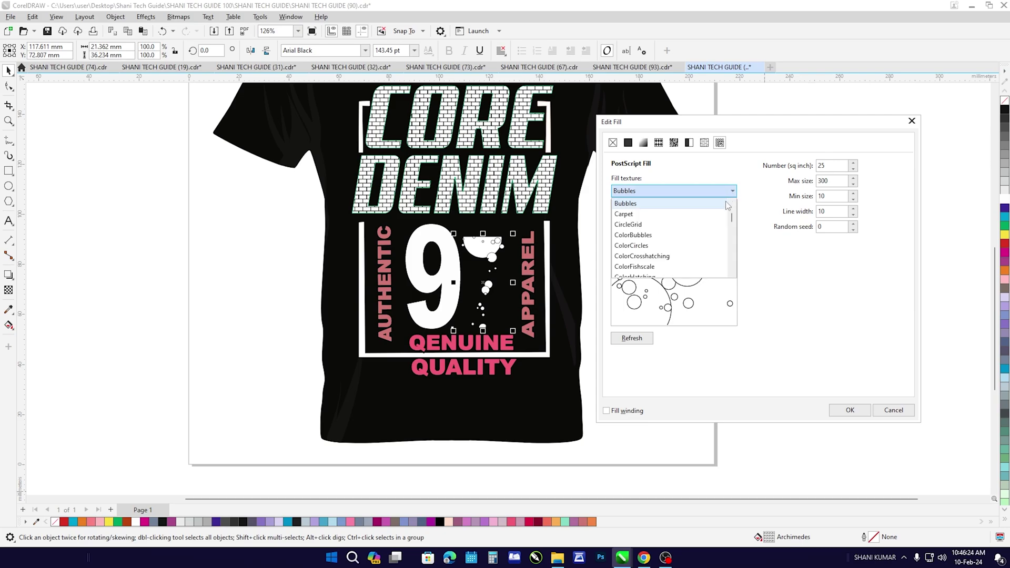
# Settle on the StarOfDavid PostScript pattern and apply it to the 7
pyautogui.scroll(-1, 666, 257)
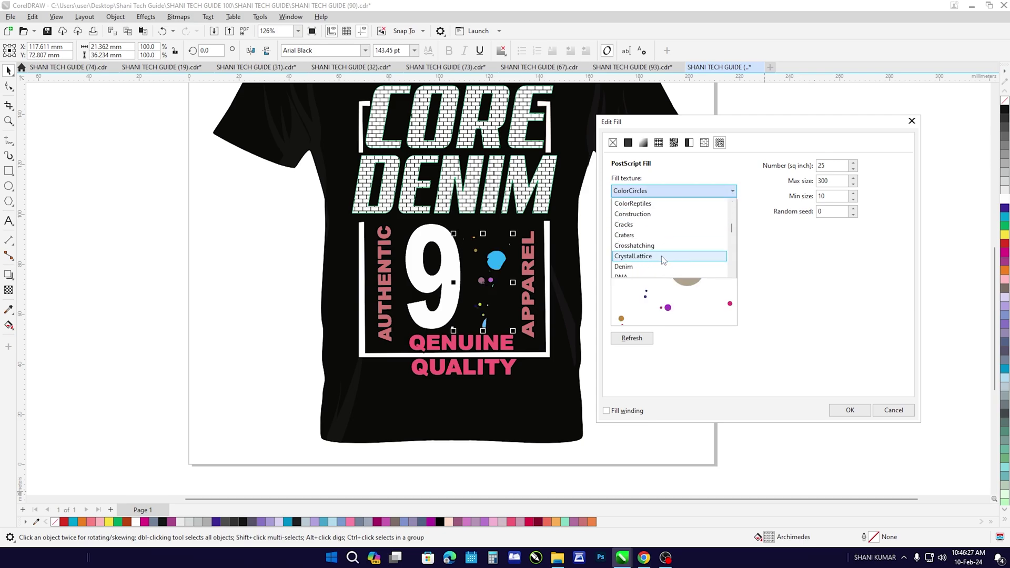
pyautogui.scroll(-3, 667, 261)
pyautogui.scroll(-2, 670, 263)
pyautogui.scroll(-2, 670, 263)
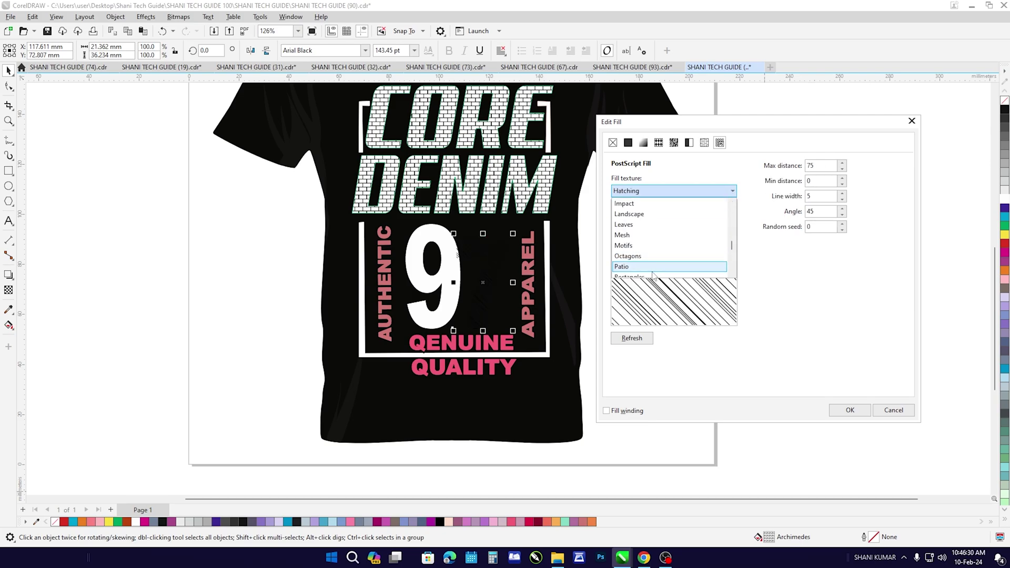
pyautogui.scroll(-2, 658, 271)
pyautogui.scroll(-1, 653, 269)
pyautogui.scroll(-3, 651, 268)
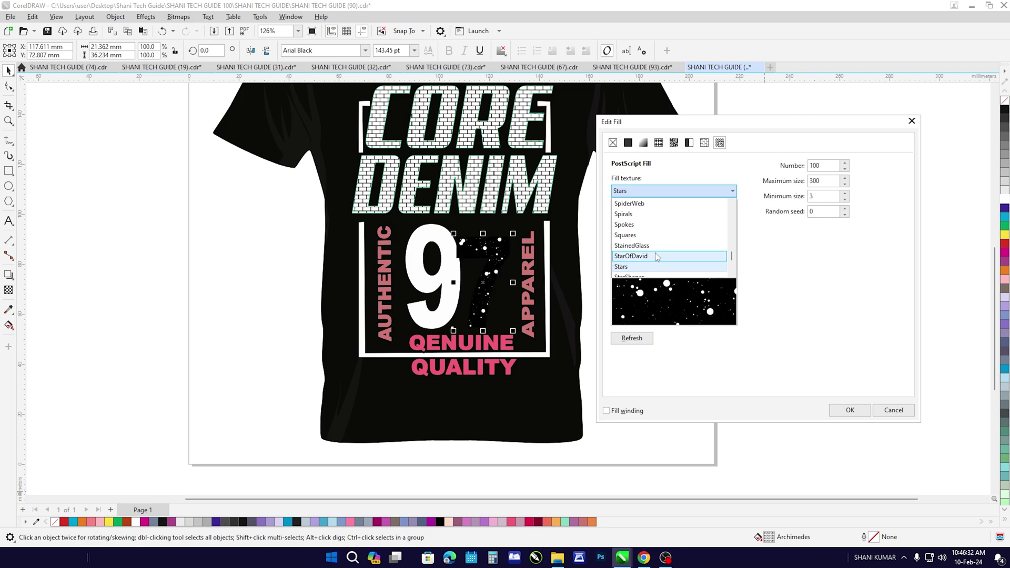
pyautogui.scroll(-3, 655, 253)
pyautogui.scroll(-1, 644, 266)
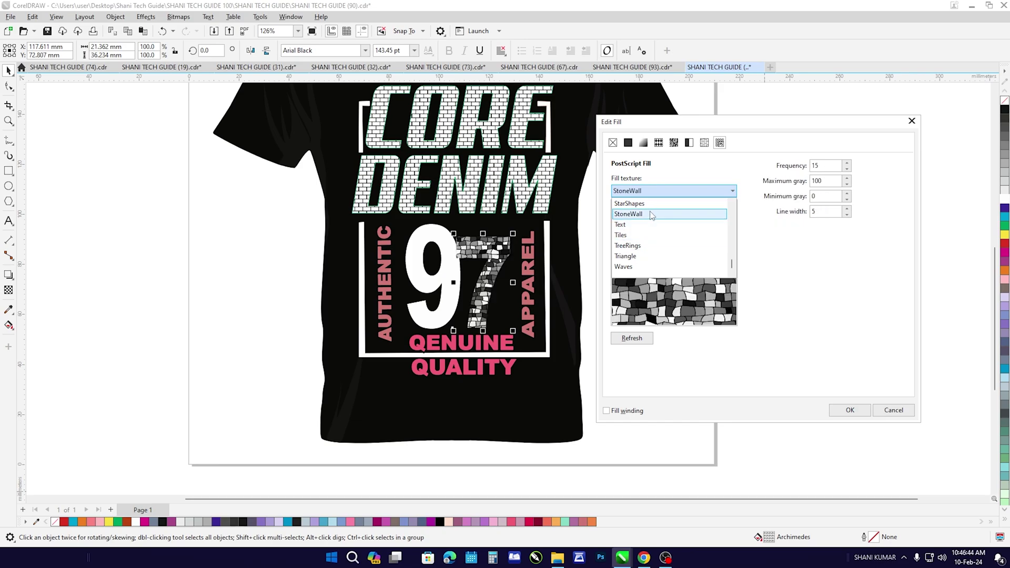
pyautogui.scroll(2, 640, 227)
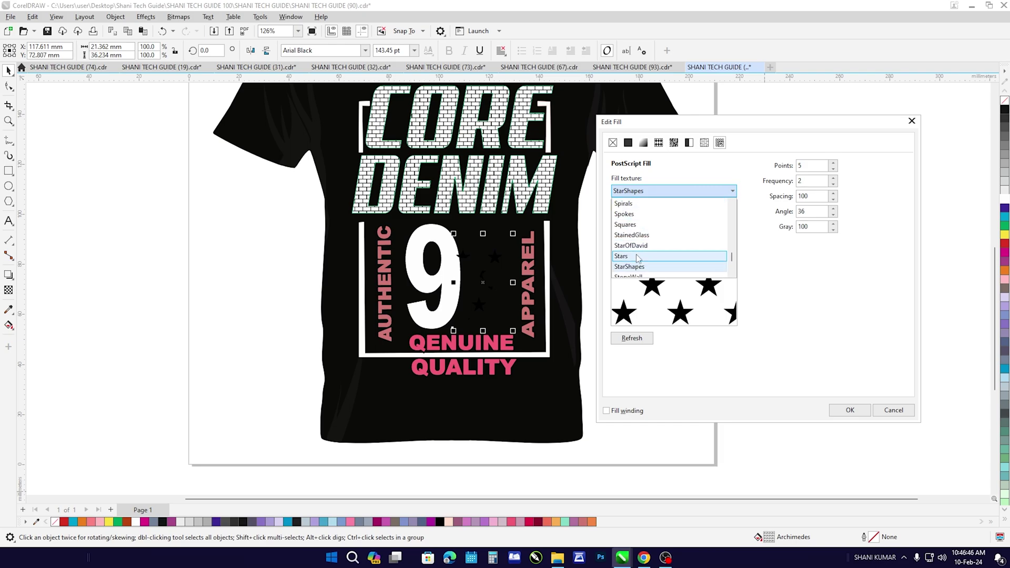
pyautogui.click(637, 245)
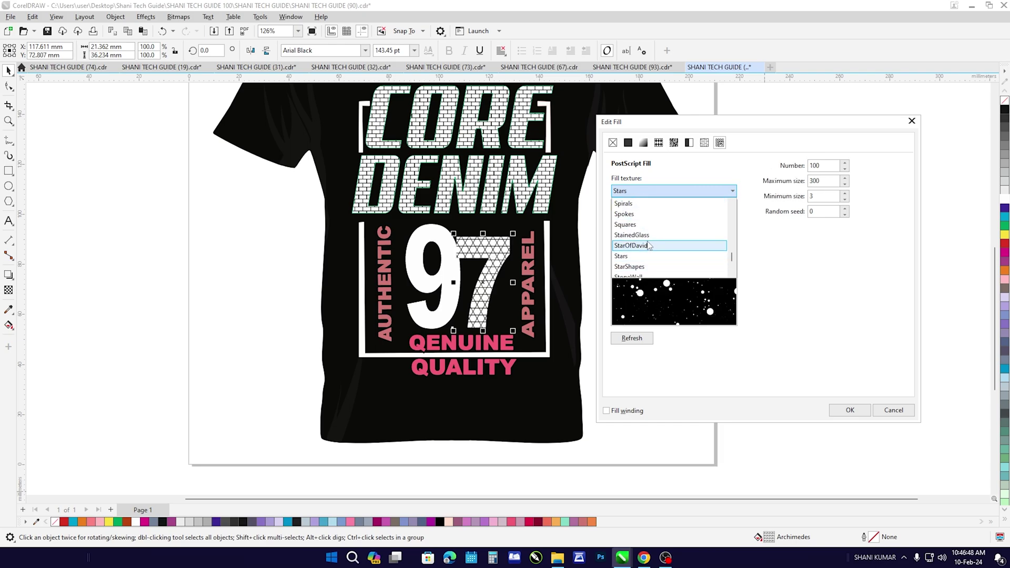
pyautogui.click(815, 403)
pyautogui.click(849, 410)
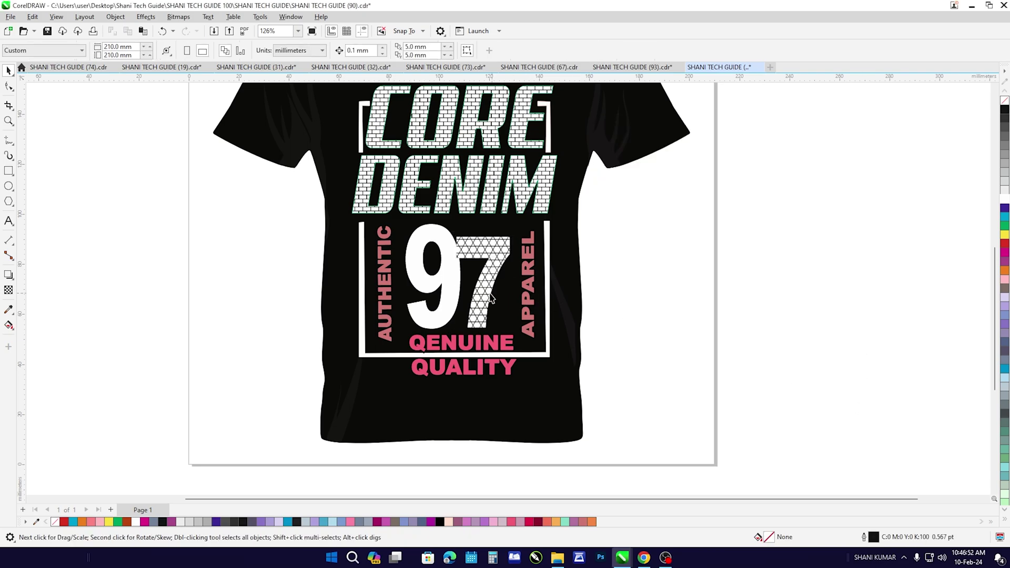
pyautogui.click(455, 293)
# Try bitmap and vector pattern fills on the 9, cancelling the pattern-image browse
pyautogui.doubleClick(762, 536)
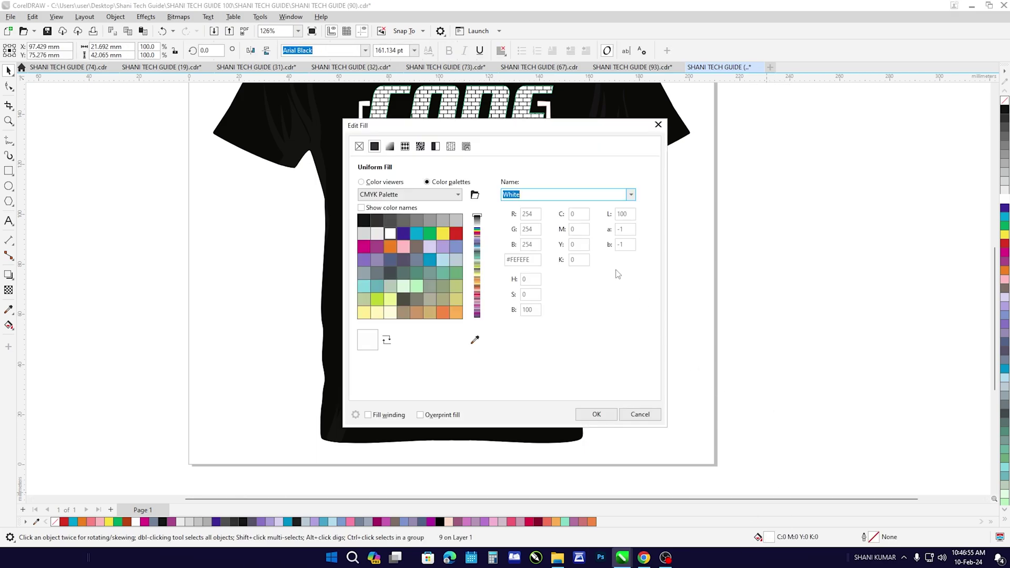
pyautogui.moveTo(573, 142); pyautogui.dragTo(885, 143)
pyautogui.click(731, 147)
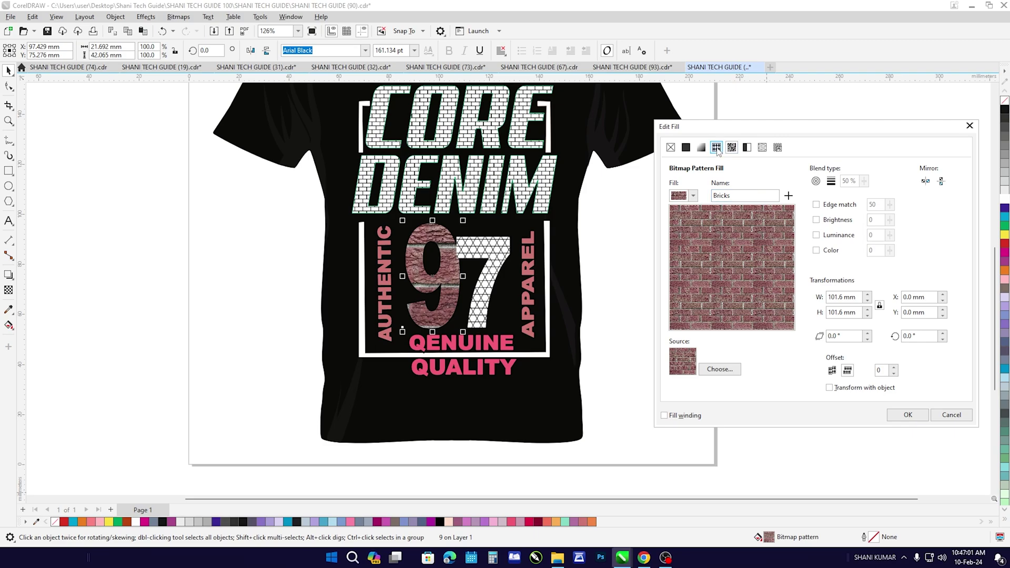
pyautogui.click(717, 148)
pyautogui.click(731, 147)
pyautogui.click(714, 369)
pyautogui.press('Escape')
# Preview the Fishscale, Grass, GreenGrass, Hexagons and Honeycomb PostScript patterns on the 9
pyautogui.click(777, 148)
pyautogui.click(787, 194)
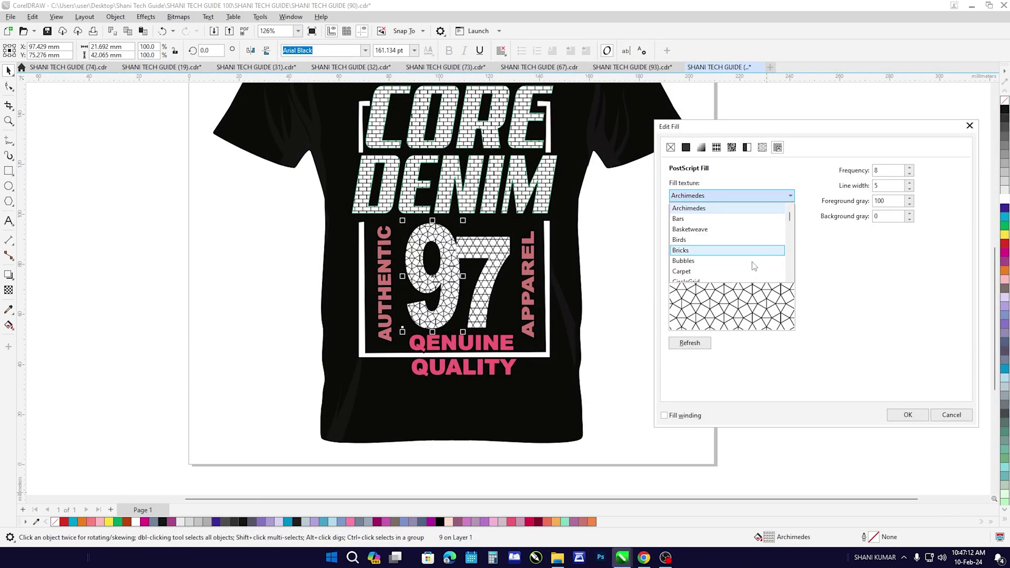
pyautogui.scroll(-2, 725, 258)
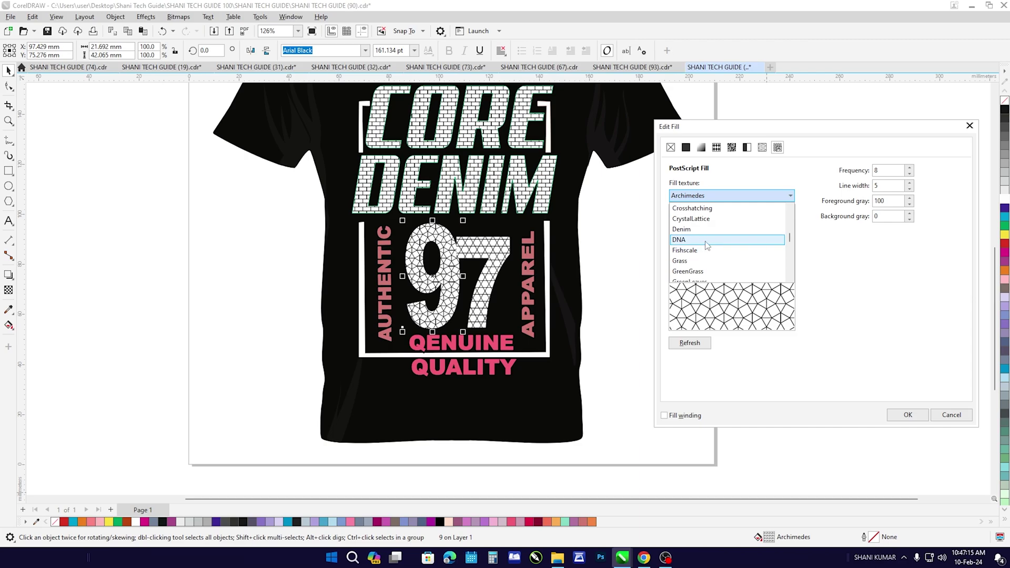
pyautogui.click(703, 251)
pyautogui.click(704, 260)
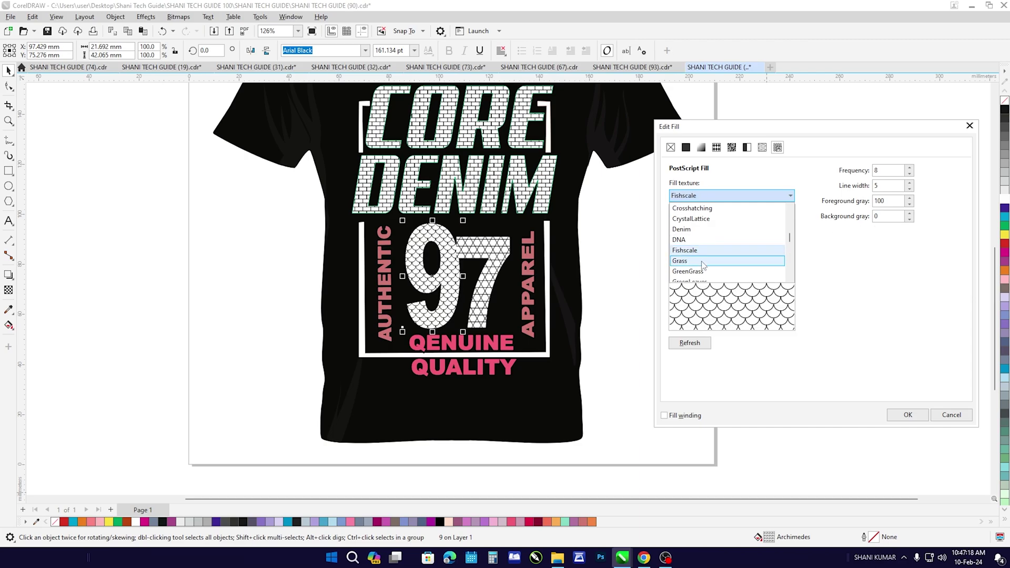
pyautogui.click(706, 272)
pyautogui.scroll(-2, 715, 242)
pyautogui.click(714, 241)
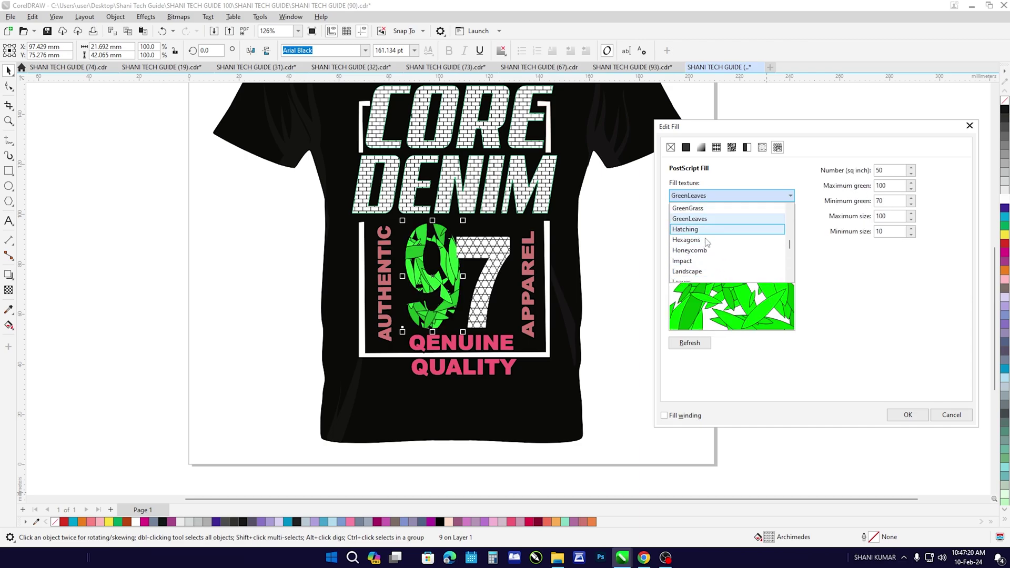
pyautogui.click(714, 251)
# Try Patio, Squares and StarShapes on the 9, then apply StarOfDavid
pyautogui.scroll(-1, 714, 260)
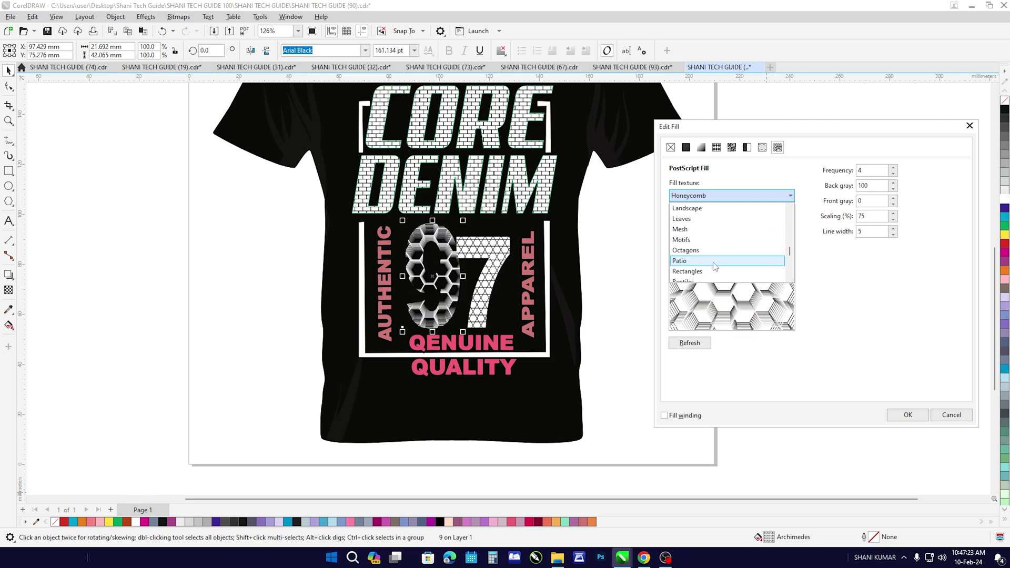
pyautogui.click(714, 261)
pyautogui.scroll(-1, 714, 261)
pyautogui.scroll(-2, 714, 269)
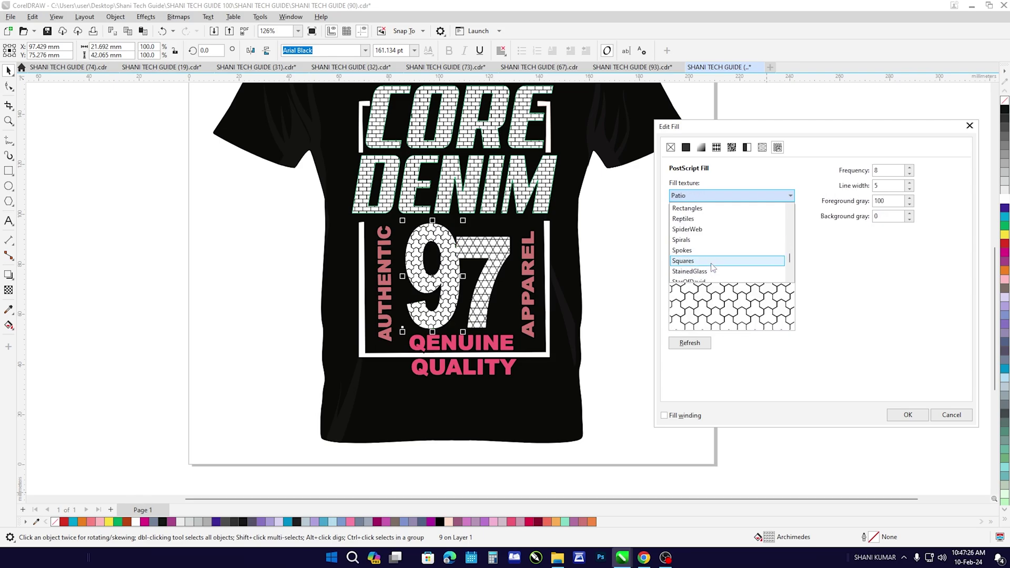
pyautogui.click(714, 261)
pyautogui.scroll(-3, 727, 266)
pyautogui.scroll(1, 709, 232)
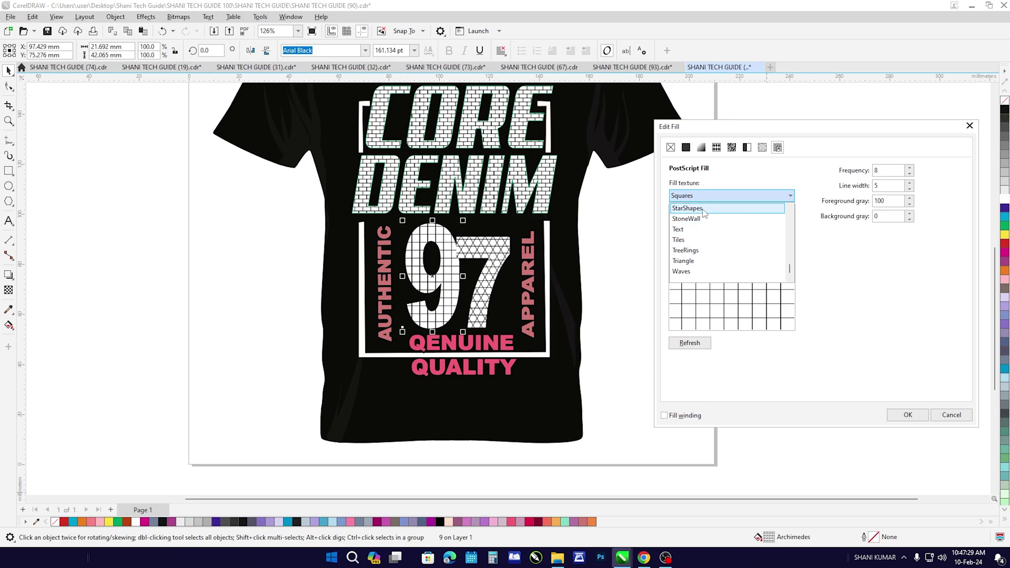
pyautogui.click(706, 218)
pyautogui.scroll(2, 707, 217)
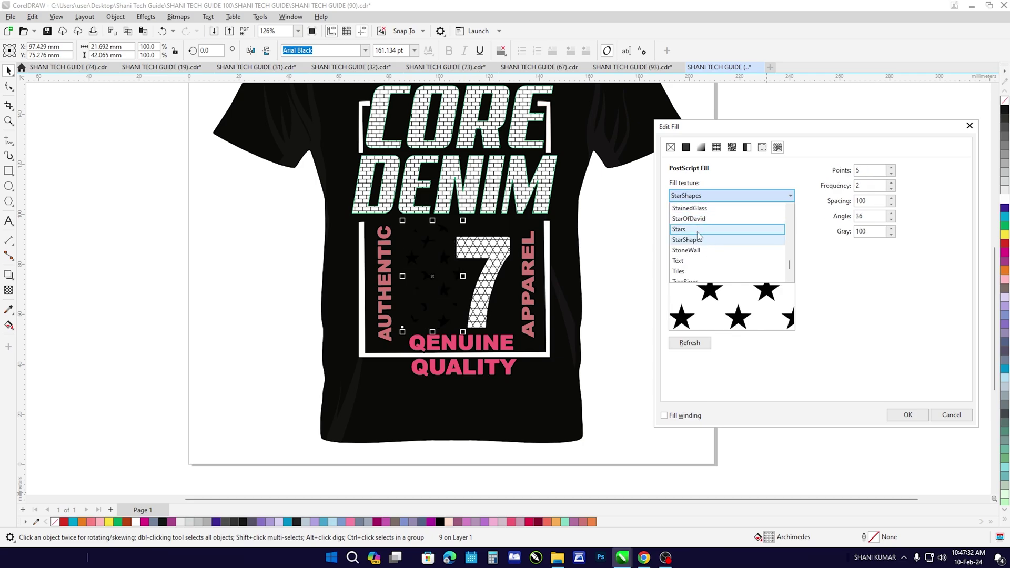
pyautogui.click(703, 230)
pyautogui.press('Up')
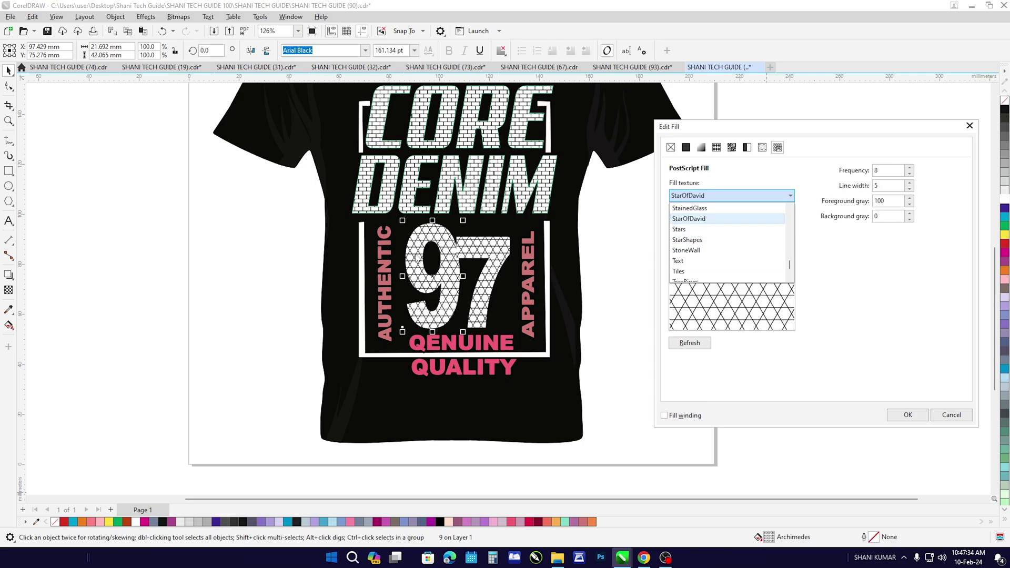
pyautogui.click(907, 418)
pyautogui.click(906, 416)
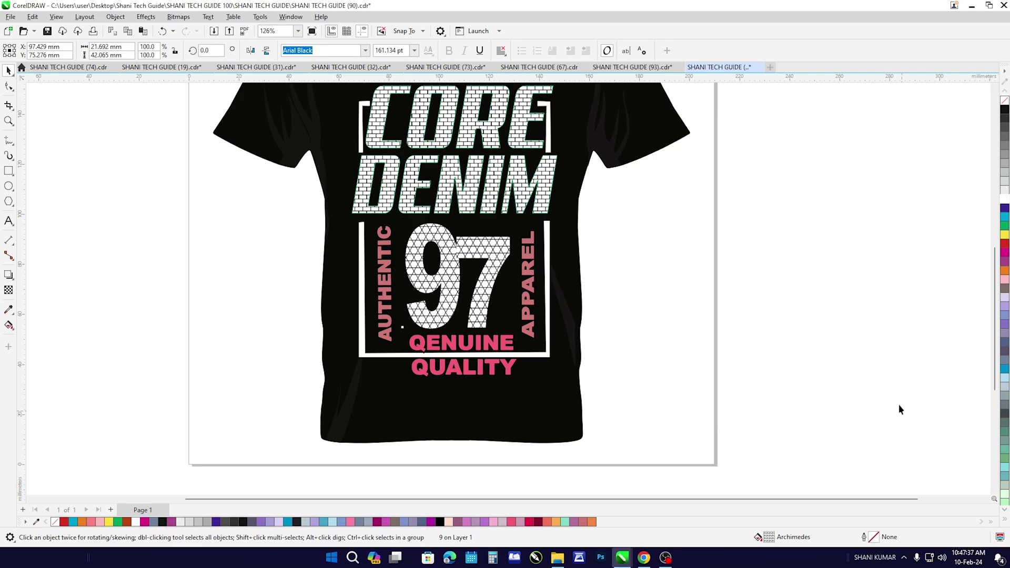
# Open design 94, the heart-and-hands love shirt
pyautogui.scroll(2, 513, 287)
pyautogui.scroll(-1, 509, 275)
pyautogui.scroll(-3, 539, 293)
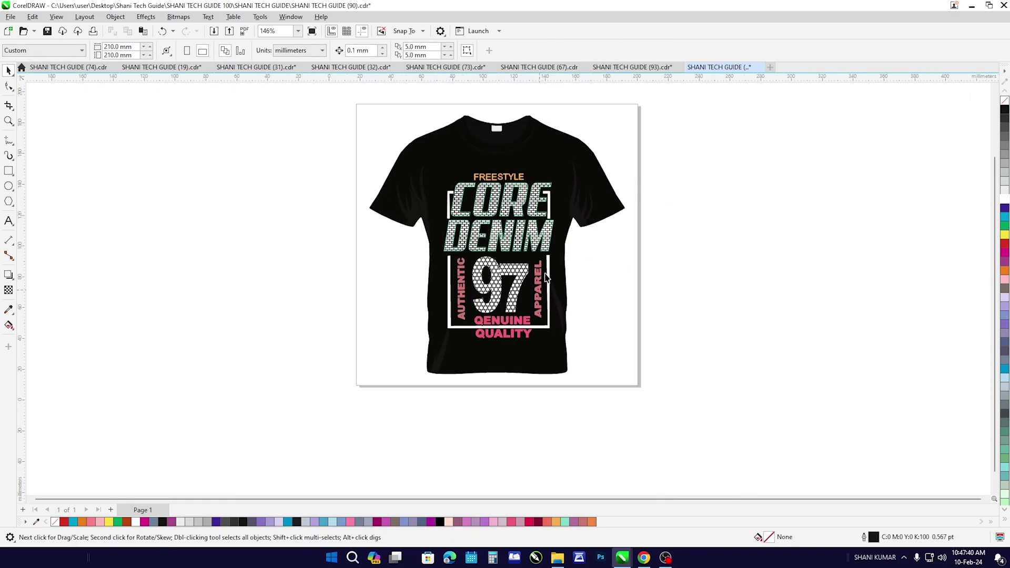
pyautogui.scroll(1, 825, 277)
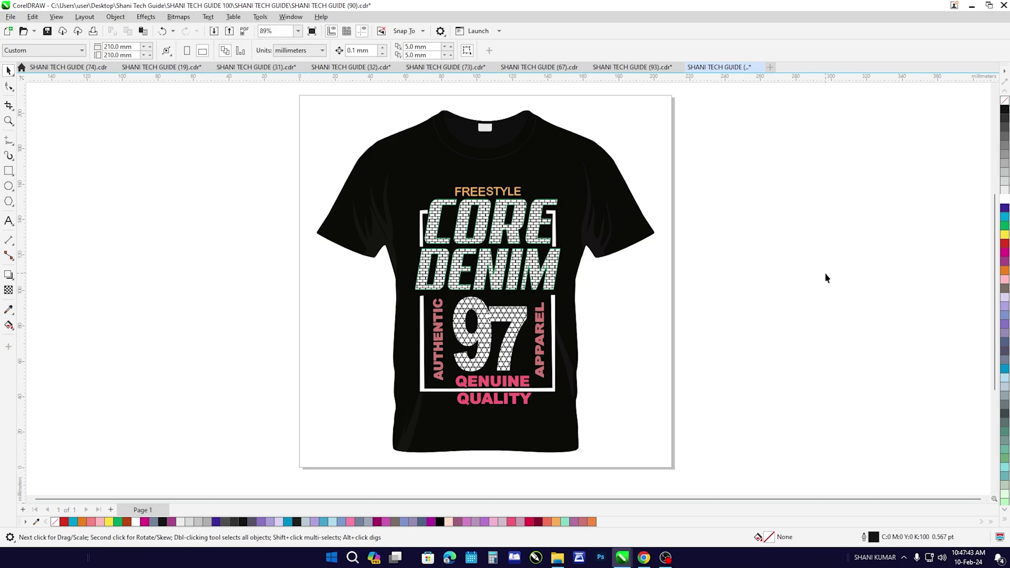
pyautogui.hotkey('ctrl', 'o')
pyautogui.scroll(-5, 370, 289)
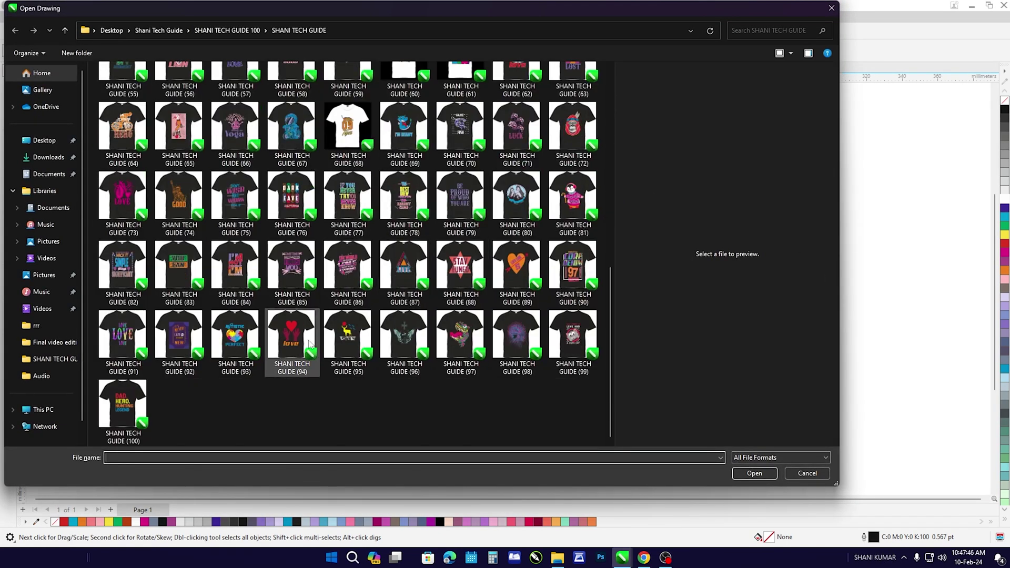
pyautogui.click(292, 337)
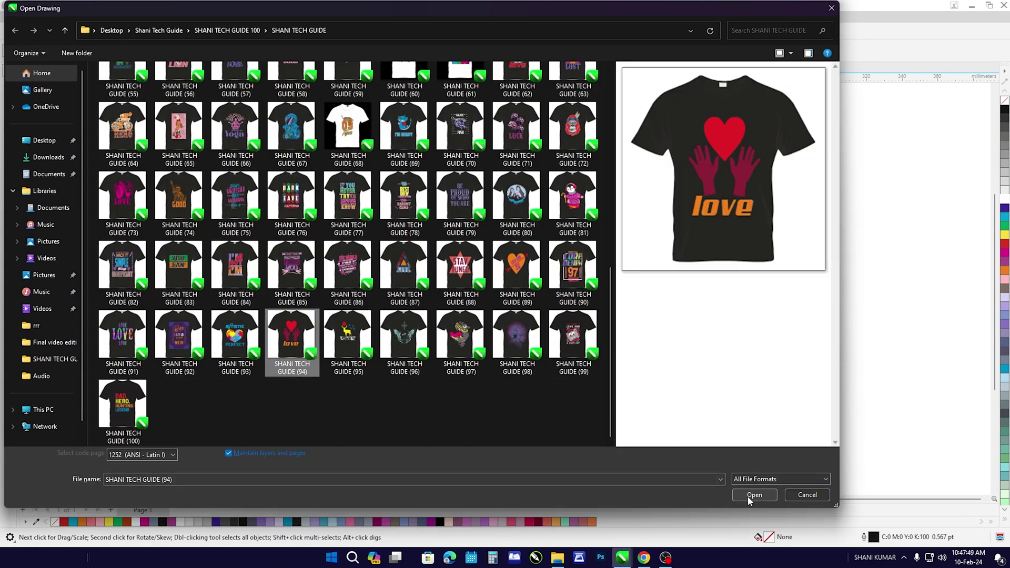
pyautogui.click(755, 495)
# Try a white fill on the heart, then restore it to red
pyautogui.click(513, 256)
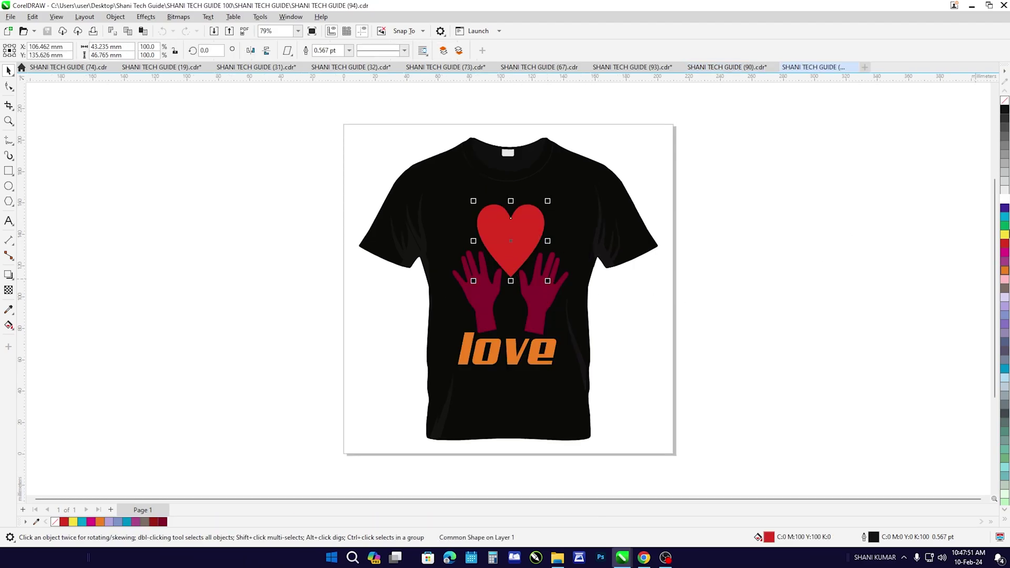
pyautogui.click(1005, 199)
pyautogui.click(546, 314)
pyautogui.press('Tab')
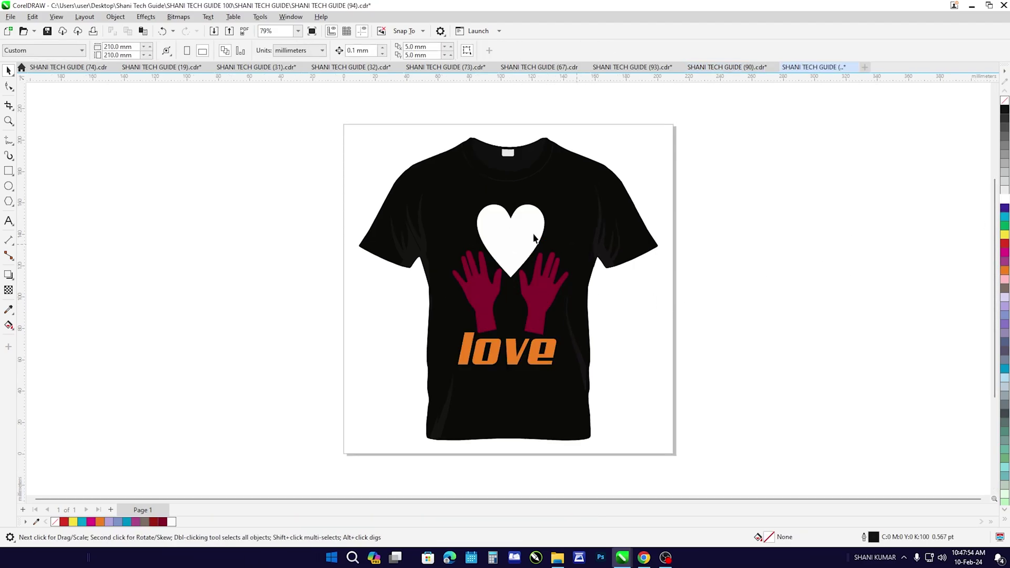
pyautogui.click(920, 244)
pyautogui.click(498, 239)
pyautogui.click(1005, 244)
pyautogui.click(833, 274)
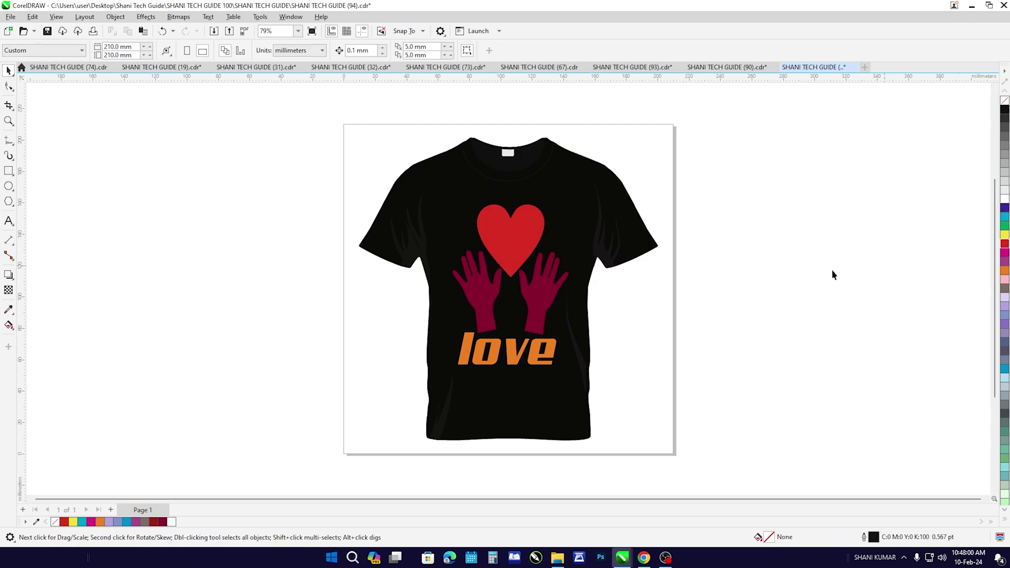
# Fill the right hand, left hand and the word love white
pyautogui.click(538, 299)
pyautogui.click(1005, 198)
pyautogui.click(516, 308)
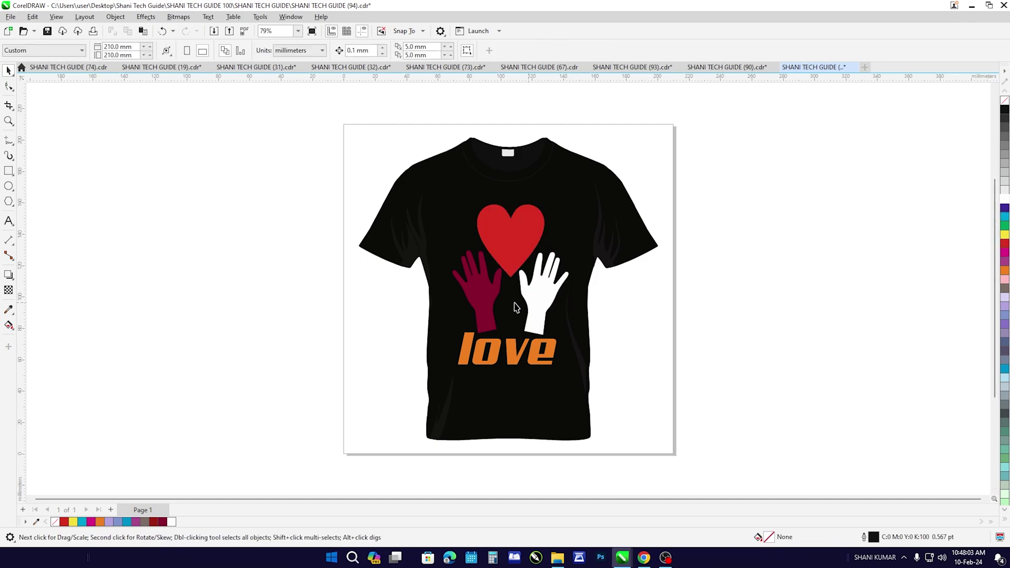
pyautogui.click(494, 303)
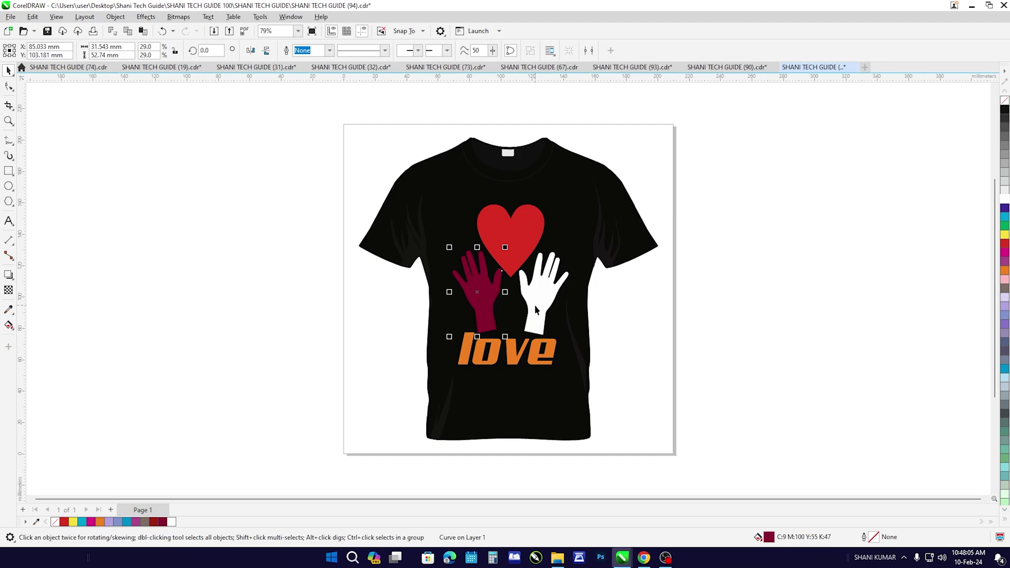
pyautogui.click(1005, 199)
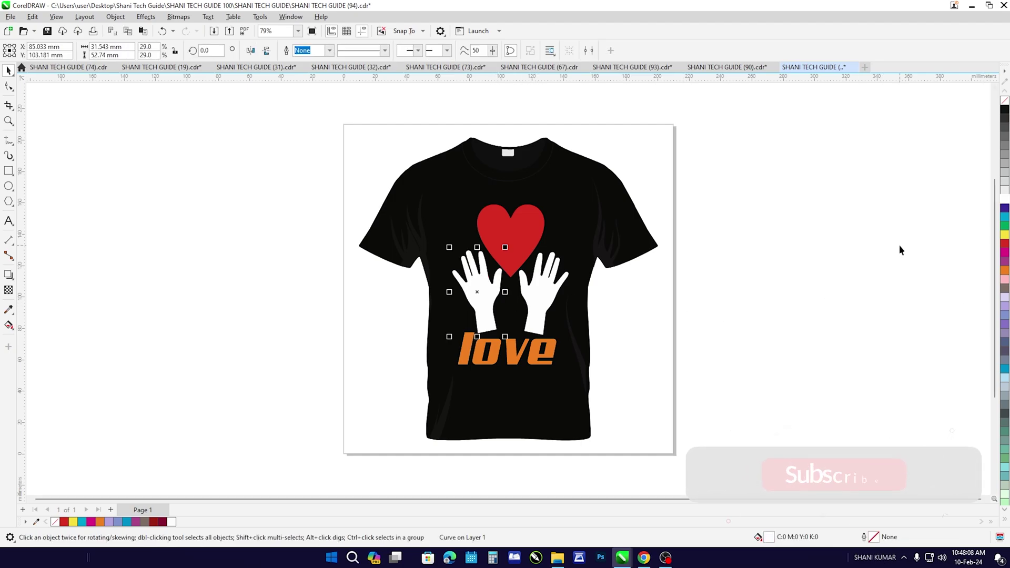
pyautogui.click(533, 351)
pyautogui.click(1006, 200)
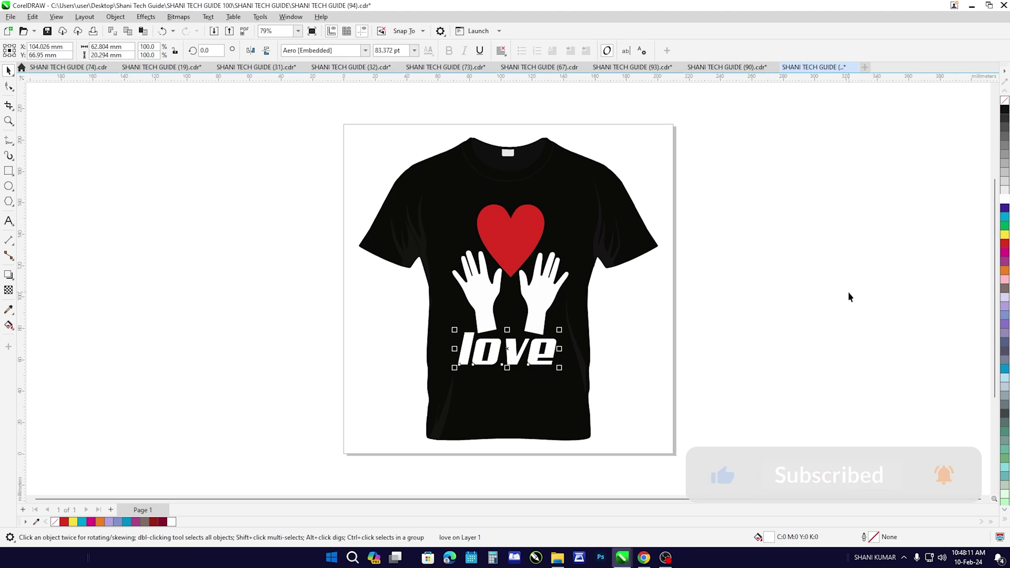
pyautogui.click(848, 293)
# Give the red heart a white 4.0 pt outline
pyautogui.scroll(-1, 428, 298)
pyautogui.scroll(2, 470, 247)
pyautogui.scroll(1, 470, 247)
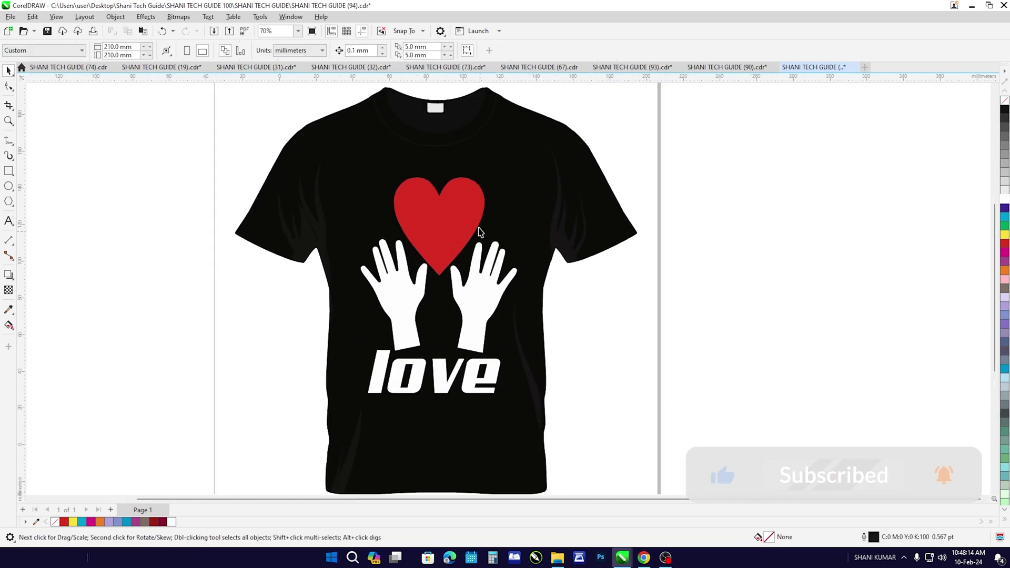
pyautogui.scroll(1, 474, 225)
pyautogui.click(471, 216)
pyautogui.rightClick(1006, 201)
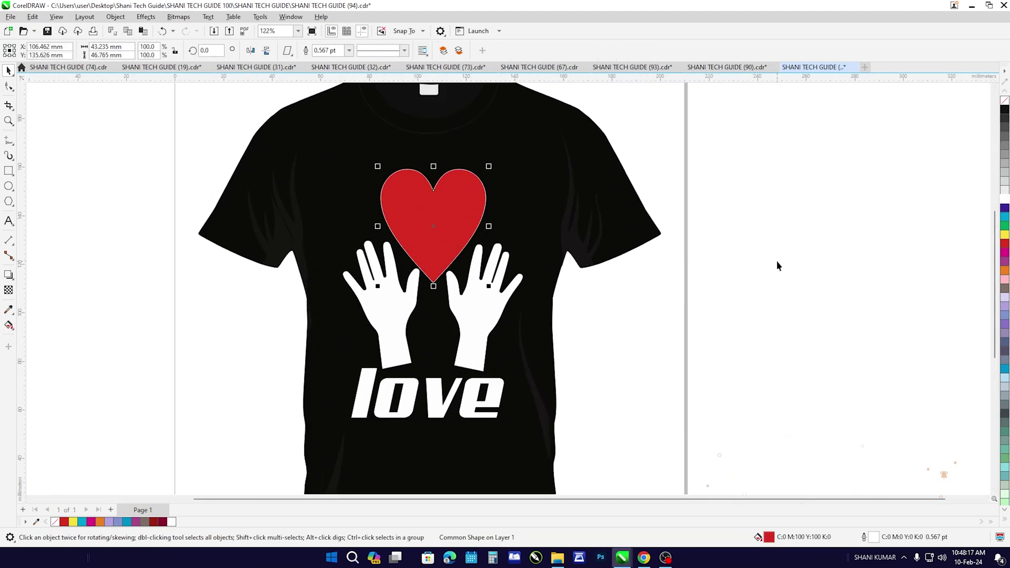
pyautogui.click(349, 51)
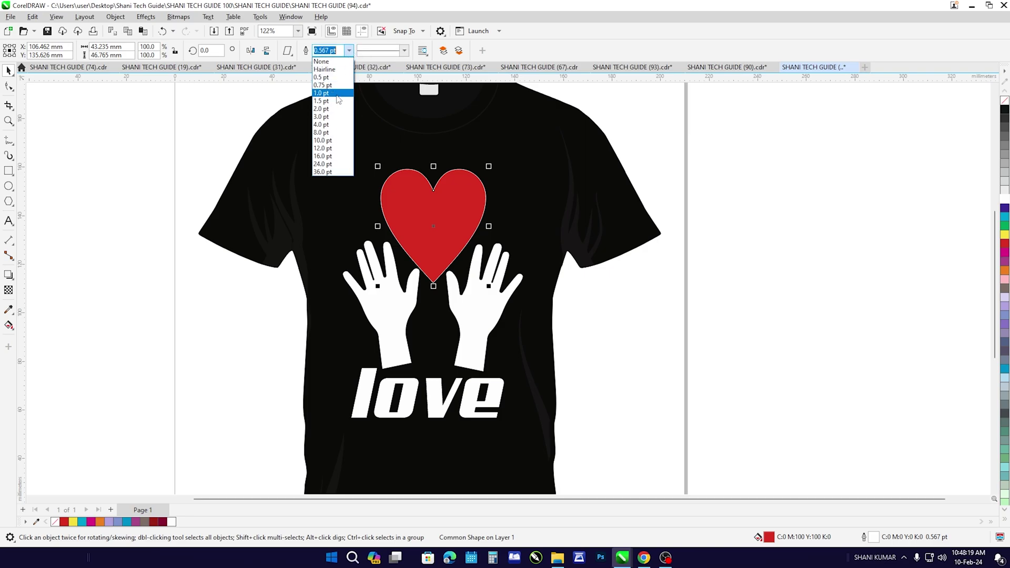
pyautogui.click(329, 125)
pyautogui.scroll(-3, 467, 232)
pyautogui.click(679, 279)
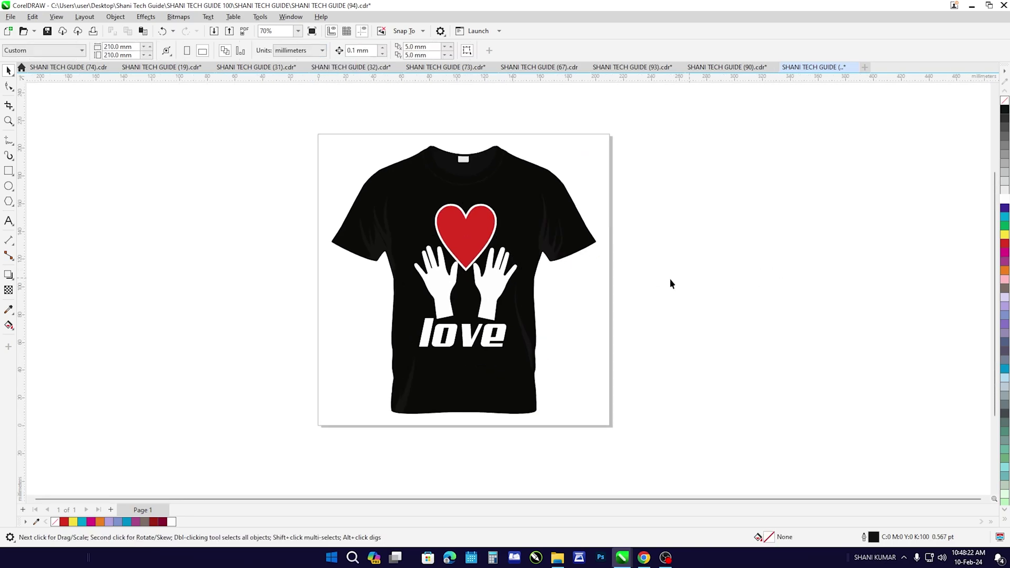
pyautogui.scroll(-2, 546, 159)
# Preview designs 33 and 23–26, then open design 27, the red MUSIC shirt
pyautogui.hotkey('ctrl', 'o')
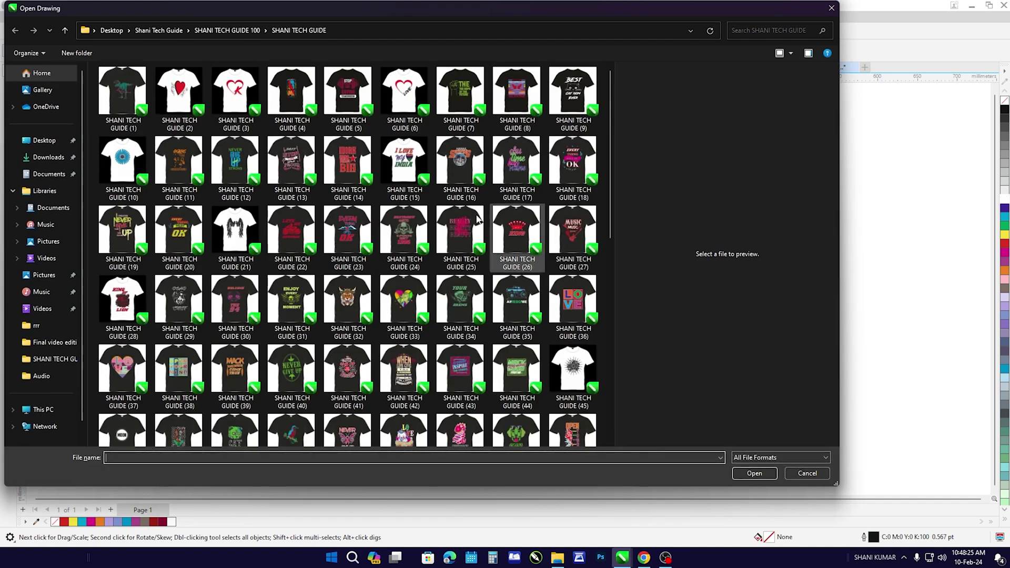
pyautogui.scroll(-1, 412, 258)
pyautogui.scroll(-1, 412, 259)
pyautogui.click(412, 259)
pyautogui.scroll(1, 413, 230)
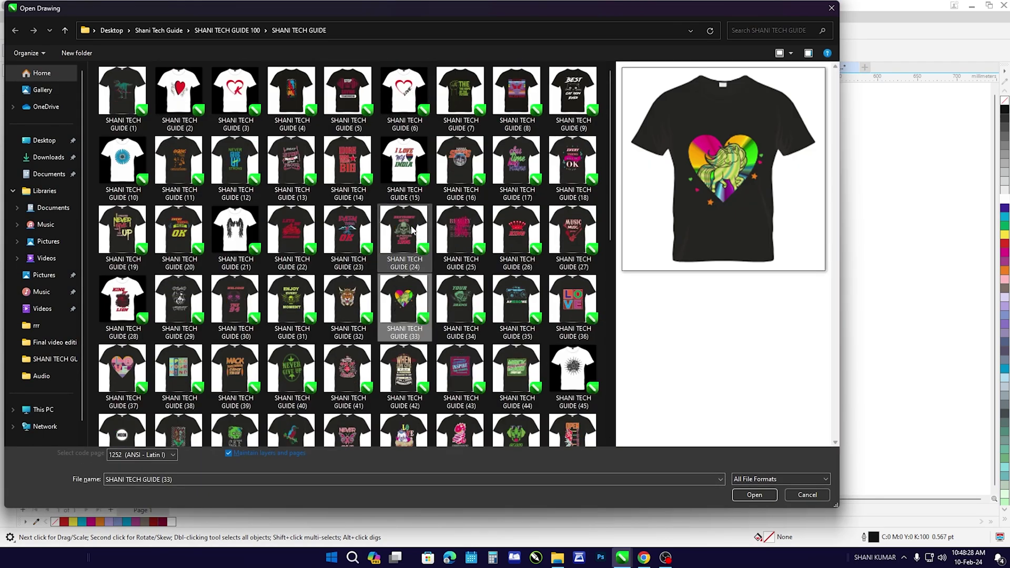
pyautogui.click(362, 243)
pyautogui.click(424, 248)
pyautogui.click(458, 243)
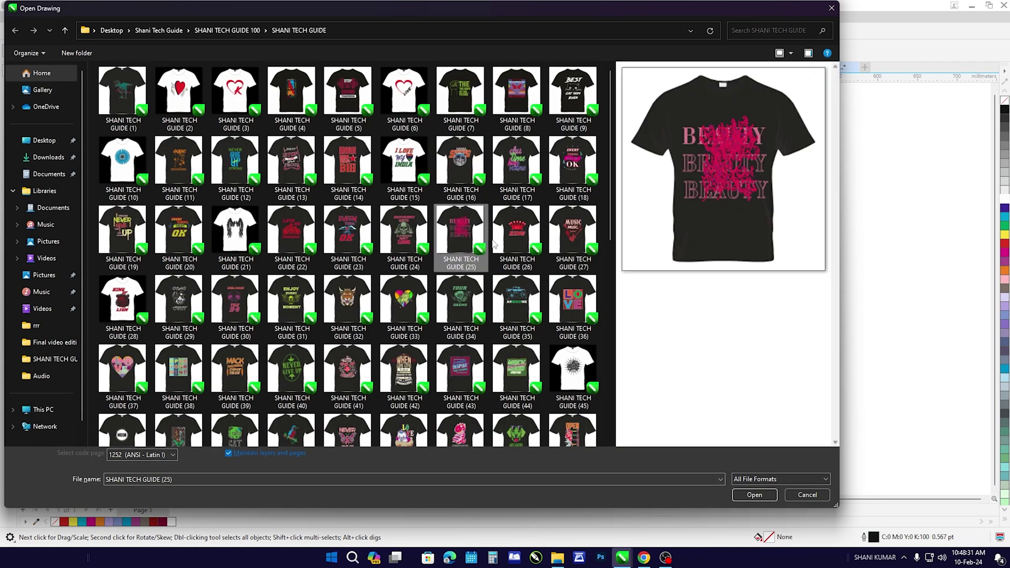
pyautogui.click(506, 244)
pyautogui.click(568, 243)
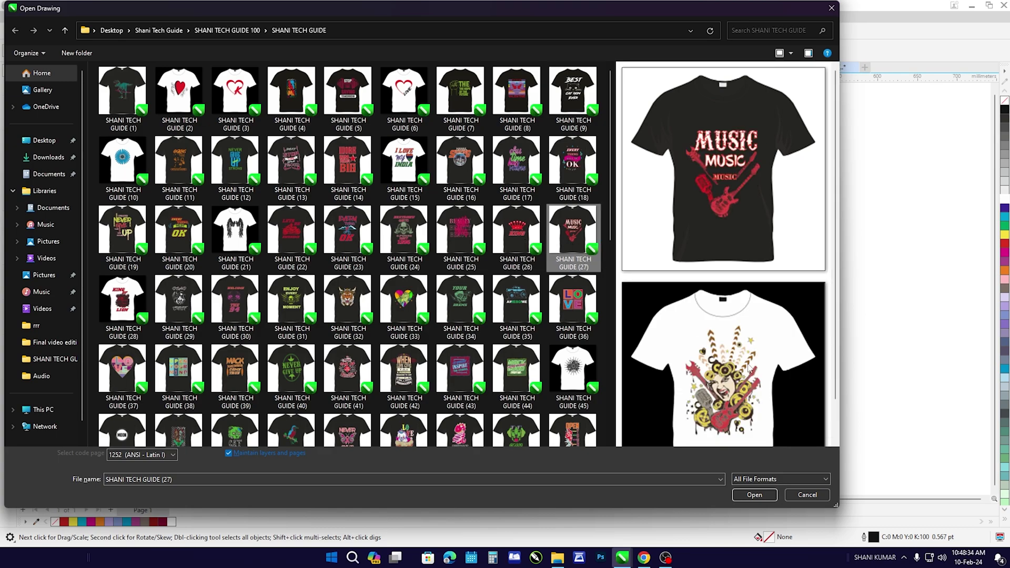
pyautogui.click(754, 494)
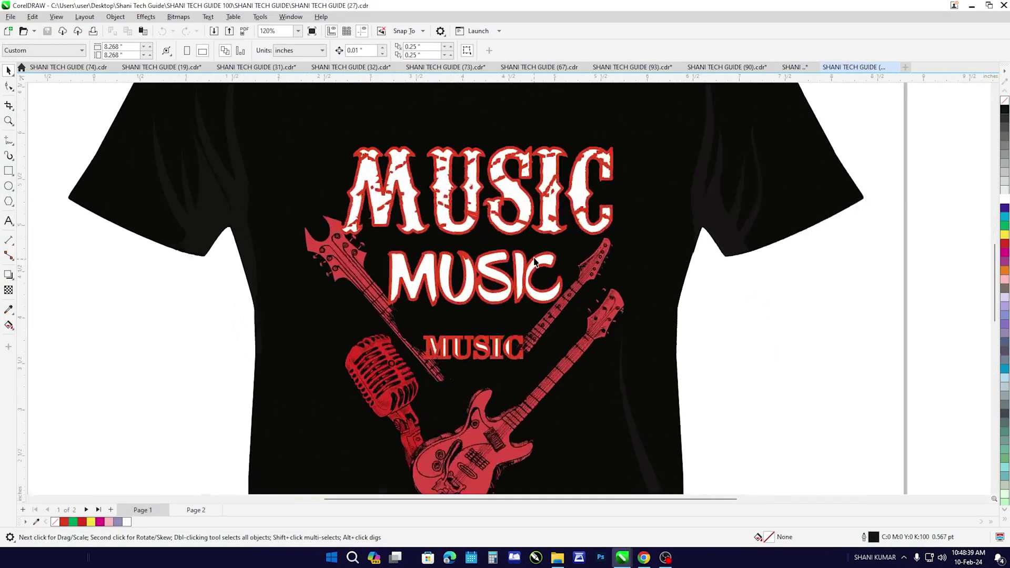
# Try cyan, red, white and lavender fills on the top MUSIC text
pyautogui.scroll(2, 534, 292)
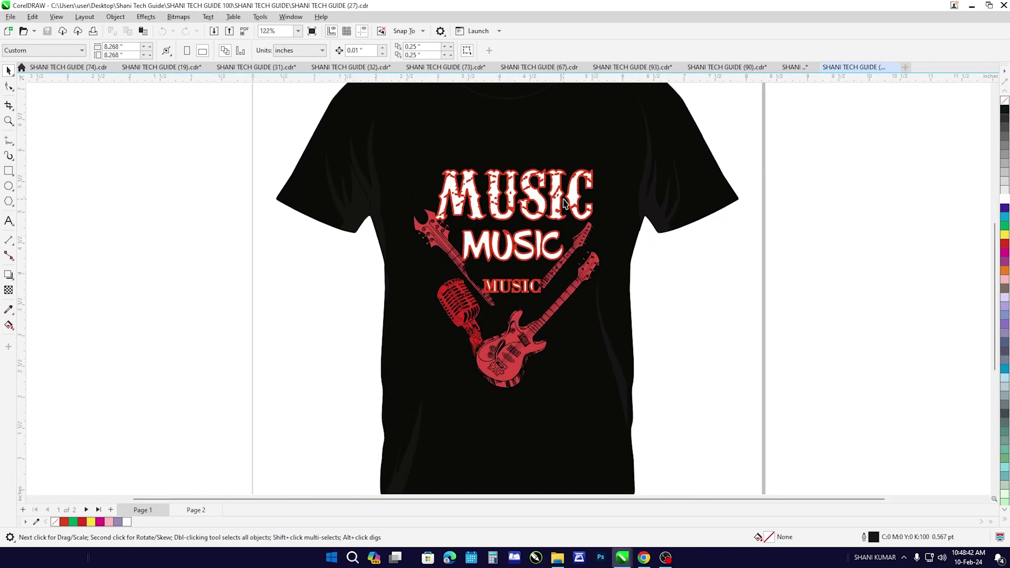
pyautogui.click(561, 208)
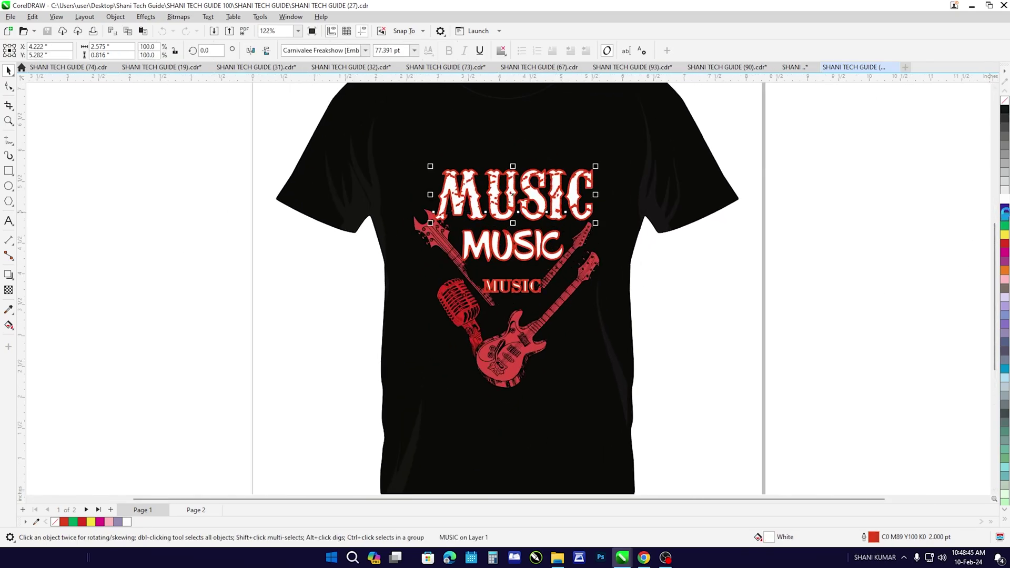
pyautogui.click(1006, 237)
pyautogui.click(1005, 244)
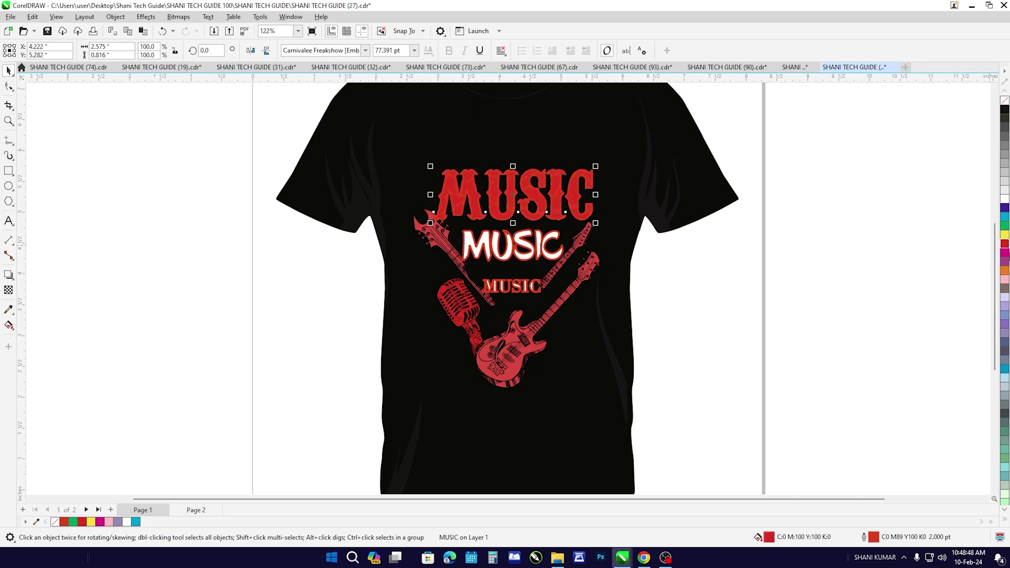
pyautogui.click(1005, 217)
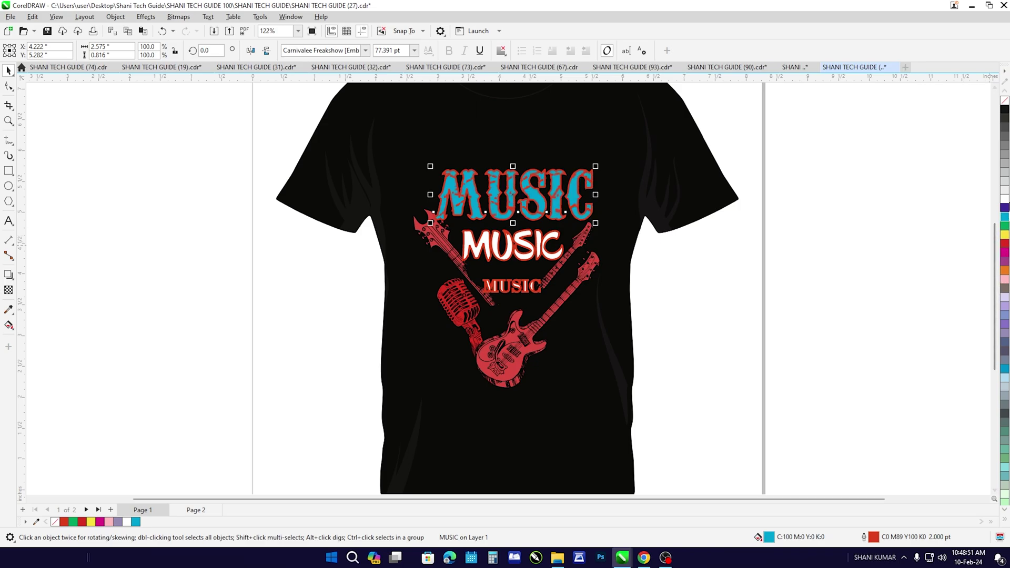
pyautogui.click(1005, 198)
pyautogui.click(1006, 318)
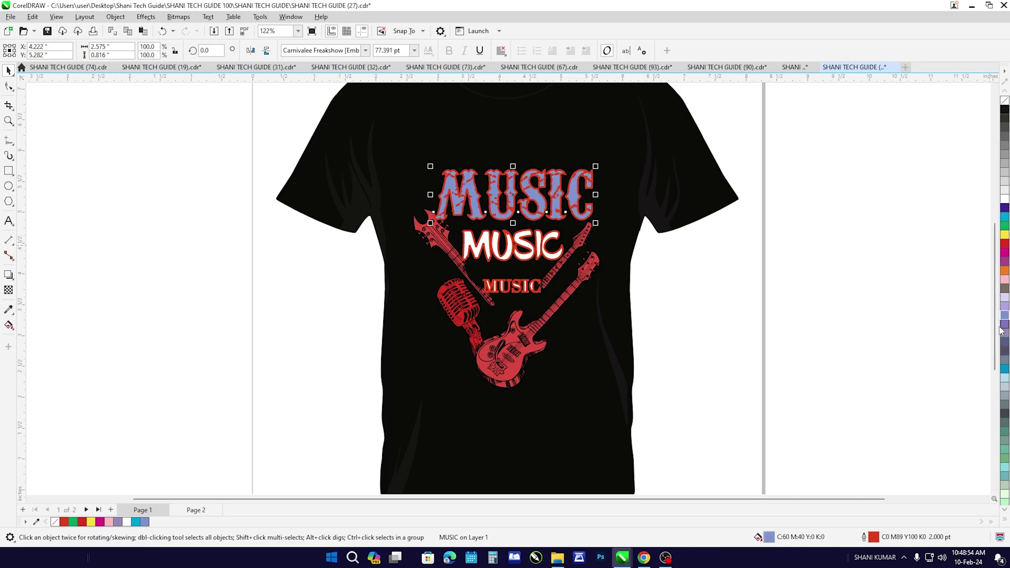
pyautogui.click(955, 323)
# Fit the whole page in view and inspect the middle white MUSIC text
pyautogui.hotkey('shift', 'F4')
pyautogui.click(474, 247)
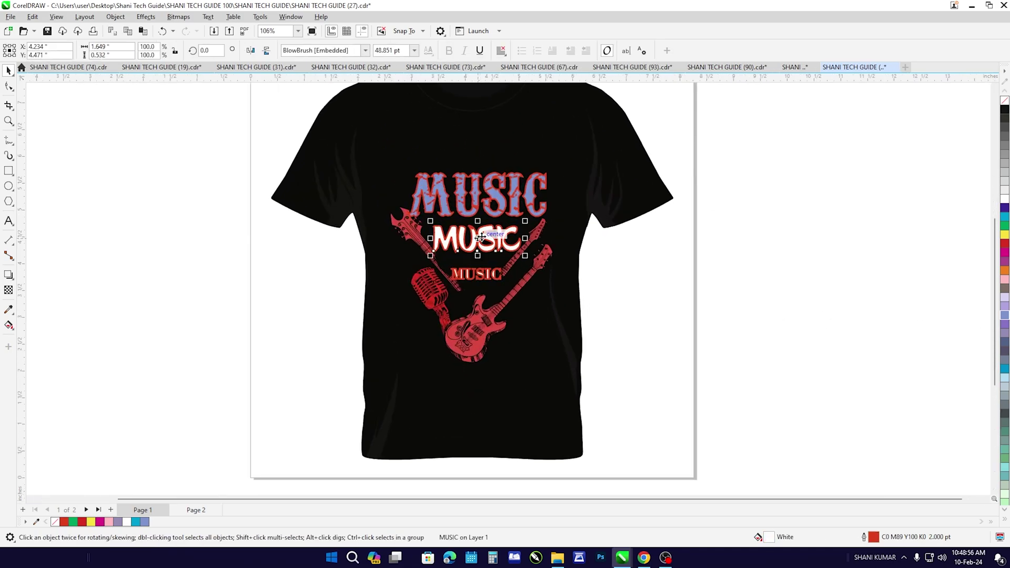
pyautogui.click(744, 285)
pyautogui.scroll(-2, 743, 284)
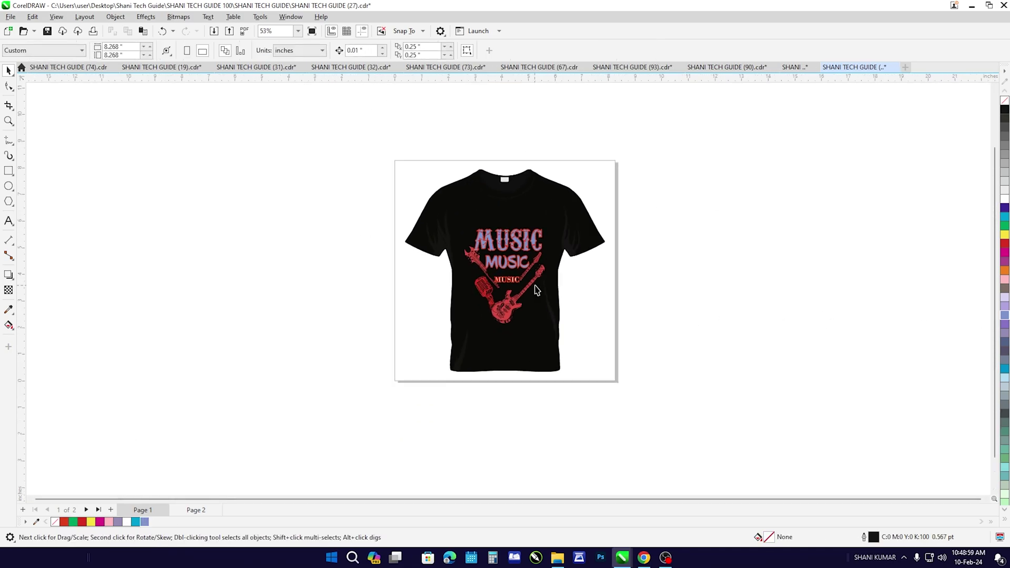
pyautogui.scroll(4, 473, 237)
pyautogui.scroll(-3, 451, 229)
pyautogui.scroll(-2, 452, 229)
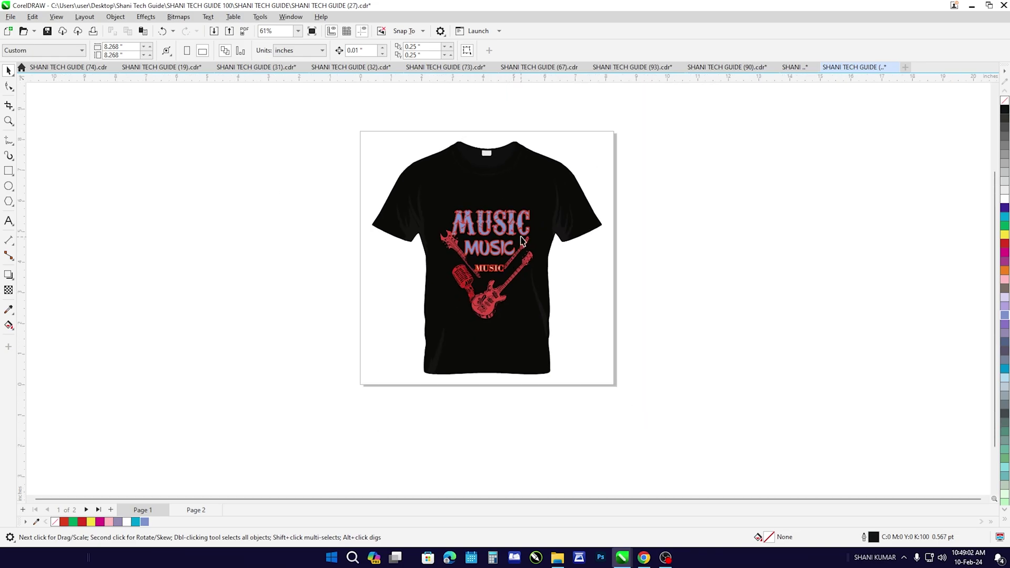
pyautogui.scroll(4, 451, 229)
pyautogui.scroll(-4, 690, 235)
# Undo the last fill so the top MUSIC heading is white again
pyautogui.hotkey('ctrl', 'z')
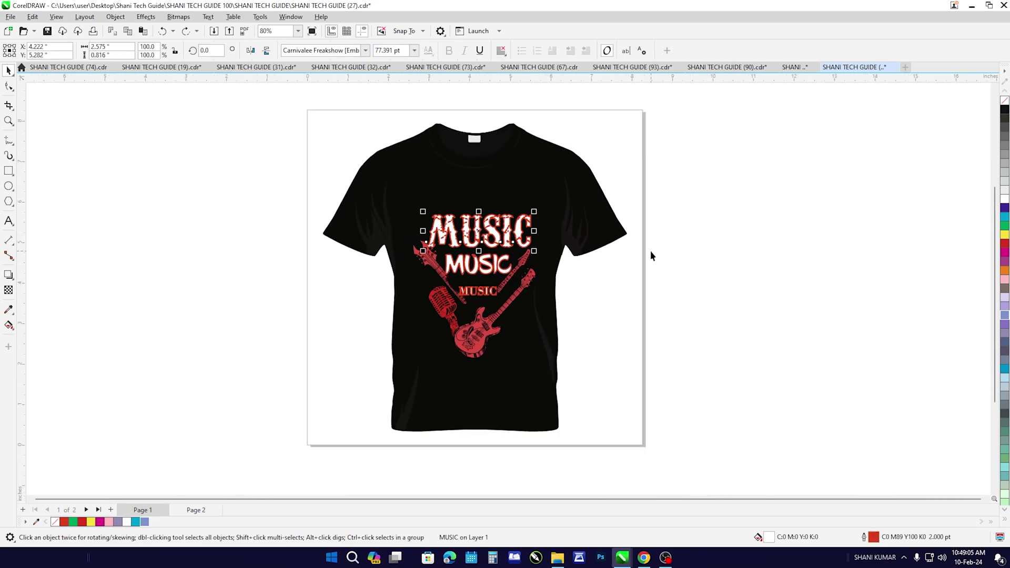
pyautogui.click(693, 258)
pyautogui.scroll(-1, 651, 251)
pyautogui.scroll(1, 652, 250)
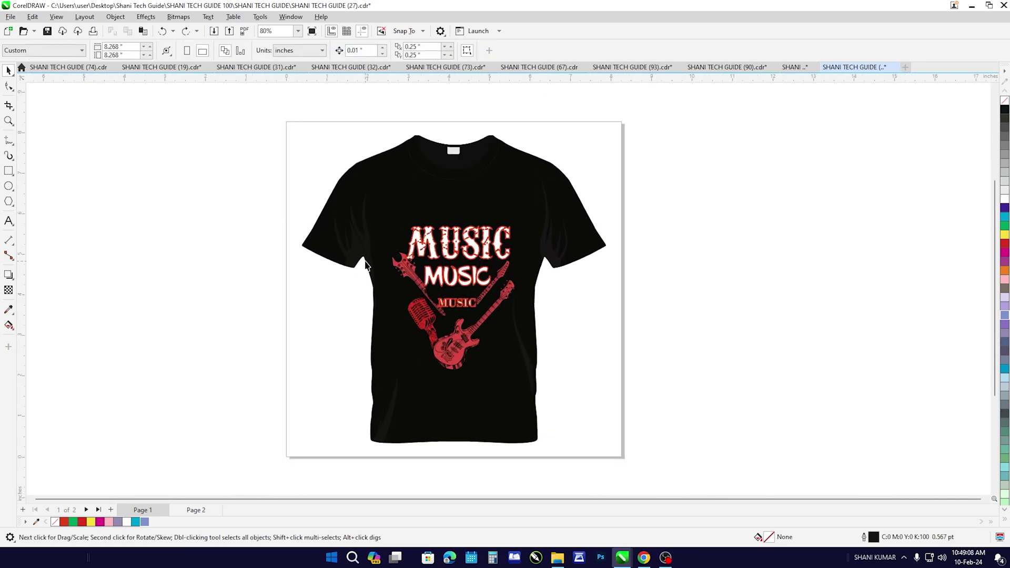
pyautogui.hotkey('ctrl', 'o')
# Open SHANI TECH GUIDE (69), the I'M READY dragon design
pyautogui.scroll(1, 316, 310)
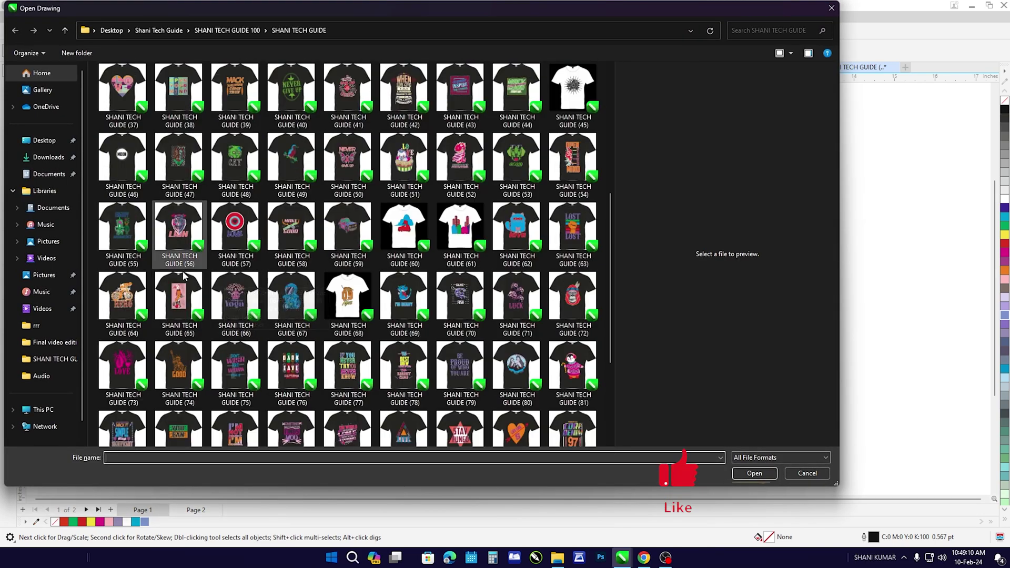
pyautogui.scroll(1, 221, 316)
pyautogui.scroll(1, 210, 285)
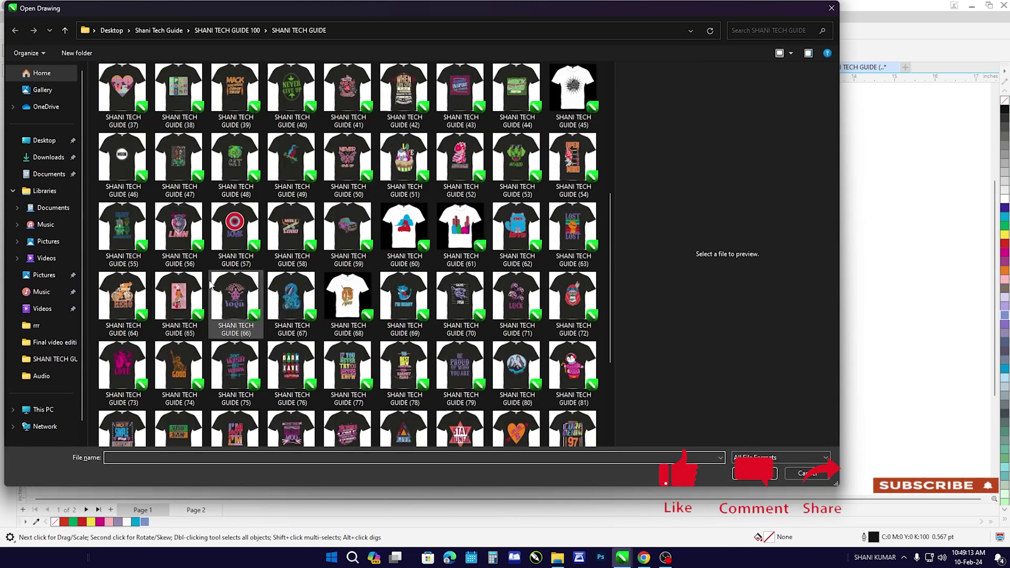
pyautogui.scroll(5, 210, 279)
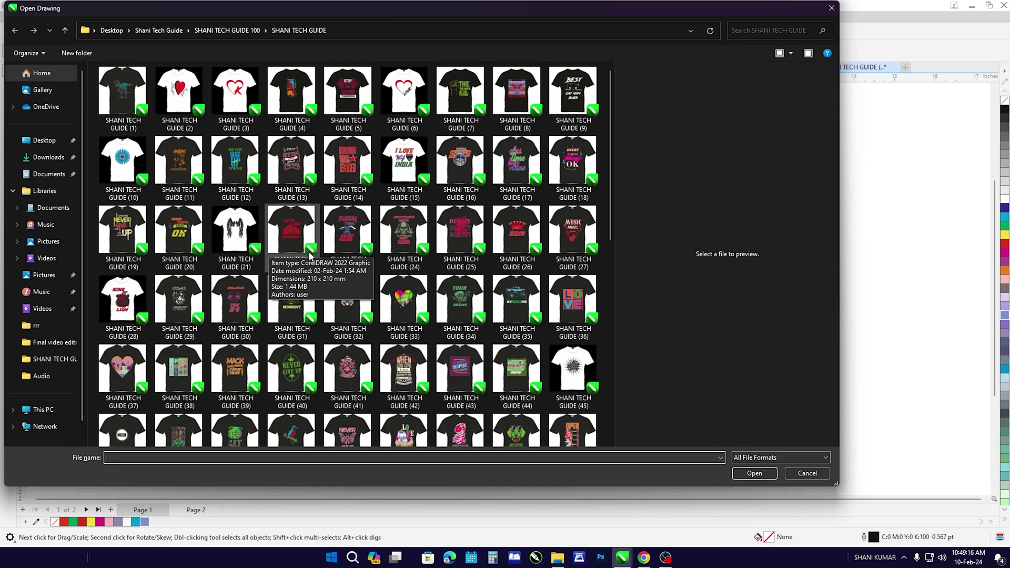
pyautogui.scroll(-5, 424, 318)
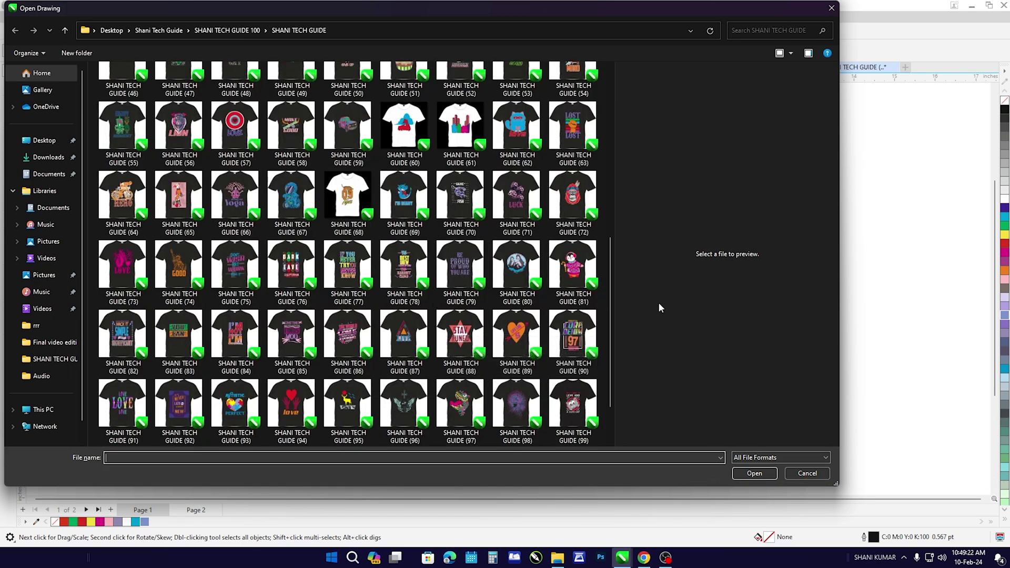
pyautogui.click(404, 197)
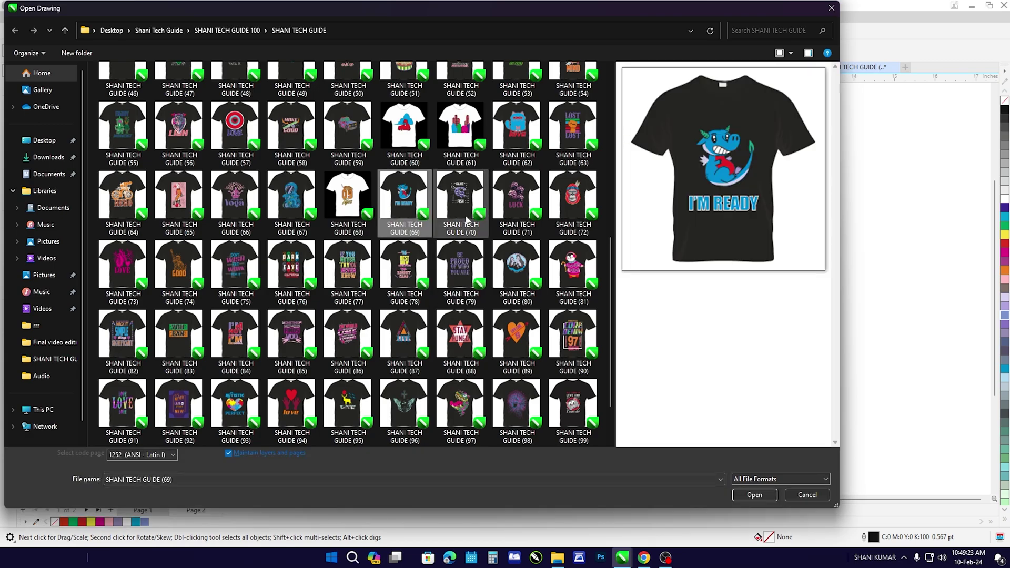
pyautogui.click(754, 494)
pyautogui.scroll(1, 478, 213)
pyautogui.scroll(2, 478, 213)
# Fill the dragon's head and body with yellow on the I'M READY shirt
pyautogui.scroll(1, 478, 214)
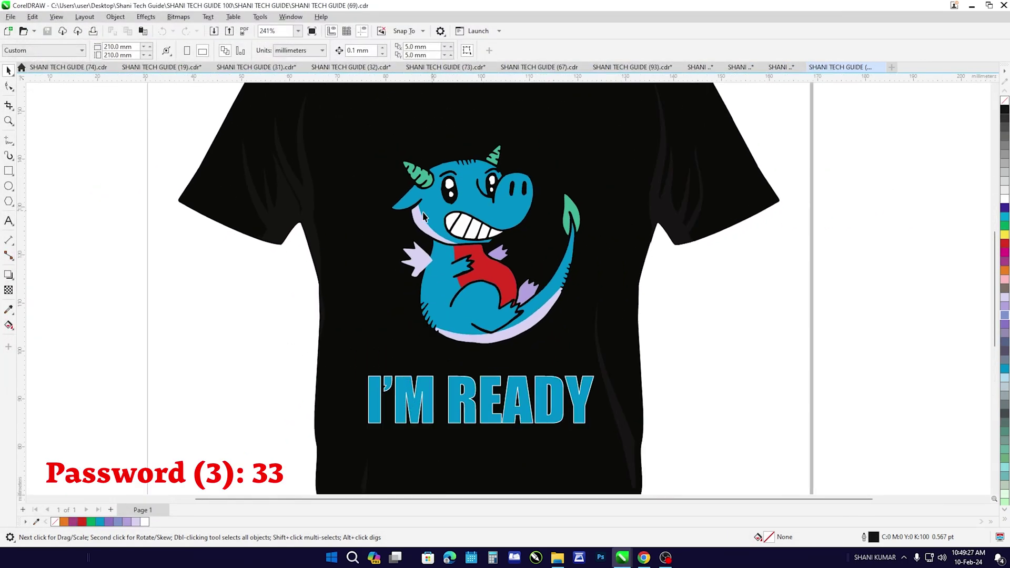
pyautogui.click(476, 213)
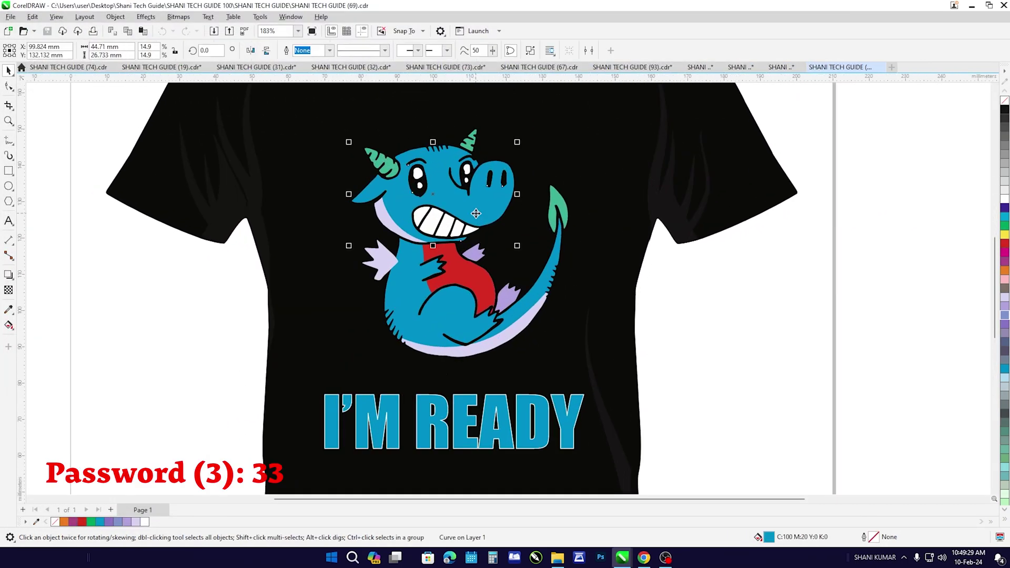
pyautogui.click(1006, 235)
pyautogui.scroll(-2, 509, 227)
pyautogui.click(510, 288)
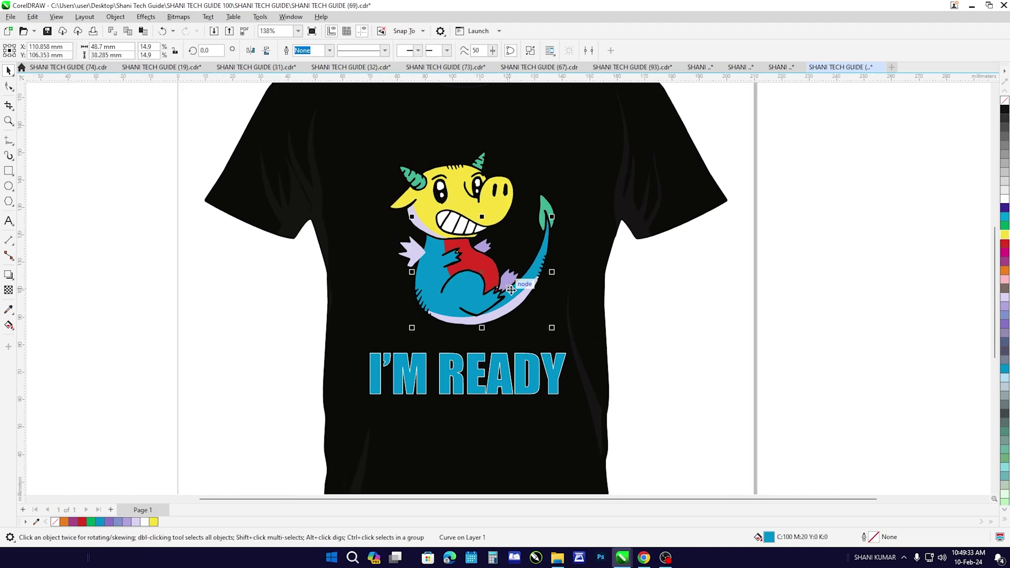
pyautogui.click(1005, 237)
# Try a white fill and red outline on the I'M READY text, then undo both, keeping it blue
pyautogui.scroll(-2, 810, 236)
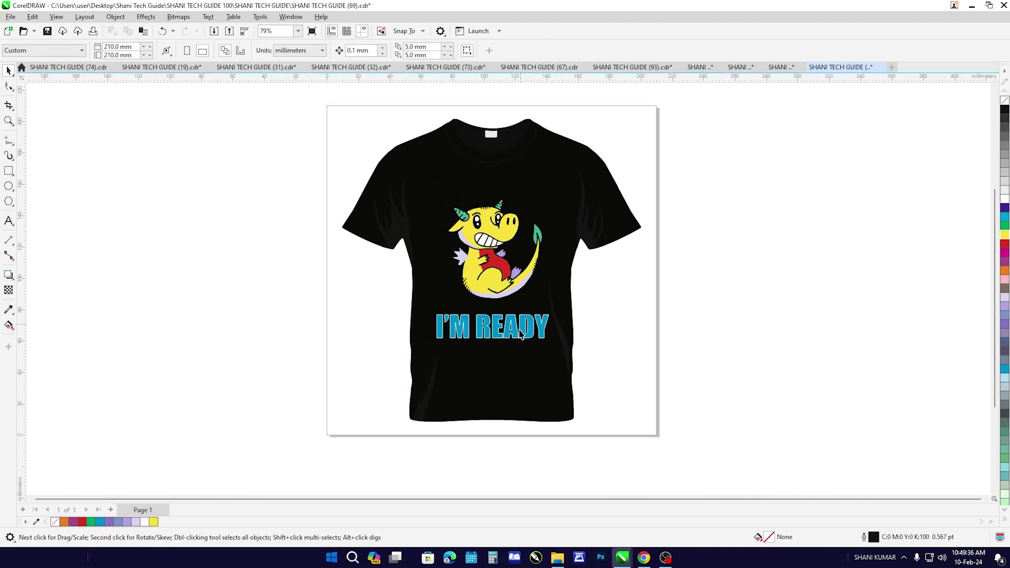
pyautogui.scroll(3, 700, 369)
pyautogui.click(535, 337)
pyautogui.moveTo(925, 379); pyautogui.dragTo(394, 302)
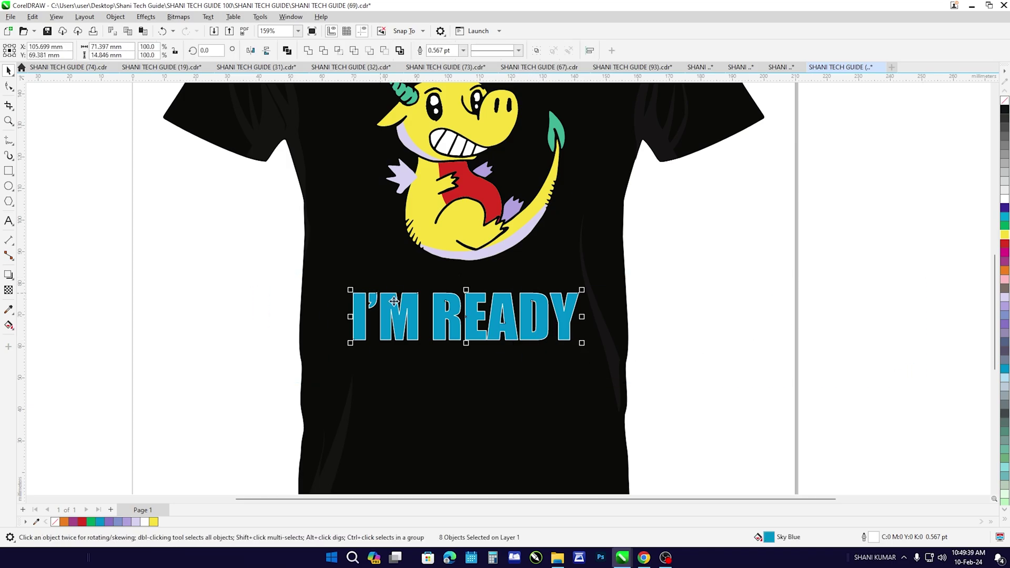
pyautogui.click(1005, 200)
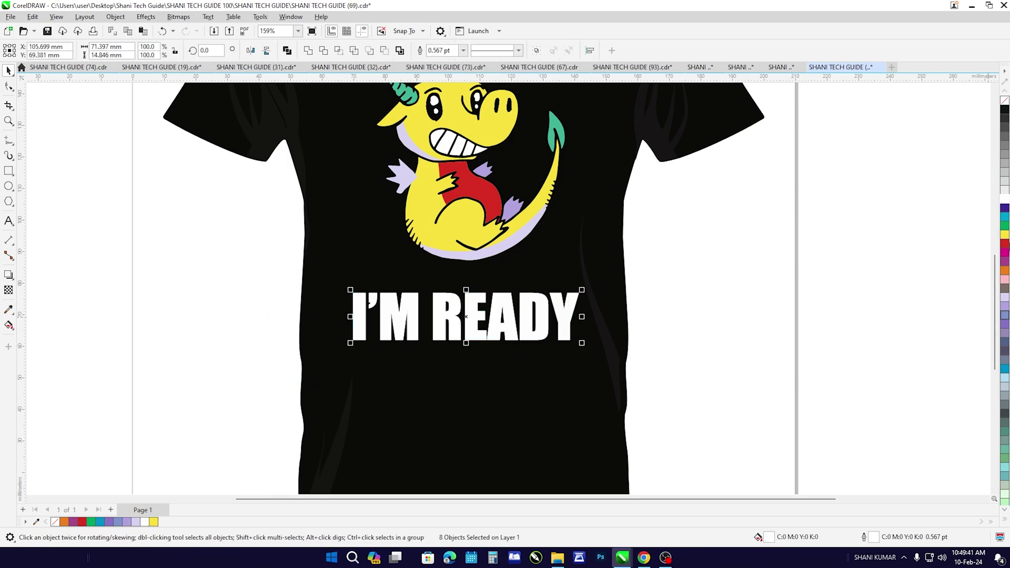
pyautogui.rightClick(1005, 244)
pyautogui.hotkey('ctrl', 'z')
pyautogui.scroll(-1, 531, 285)
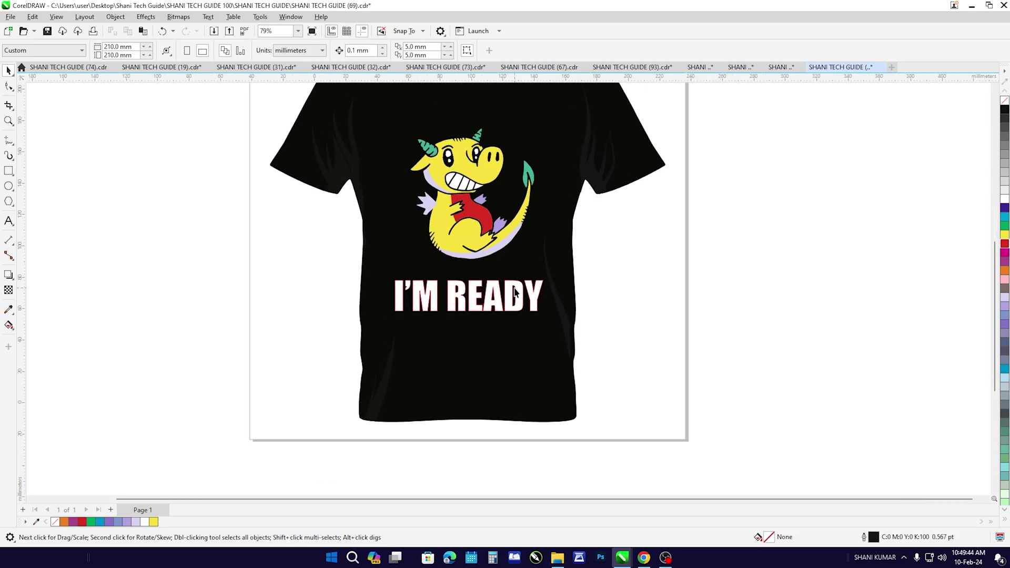
pyautogui.hotkey('ctrl', 'z')
pyautogui.click(855, 263)
# Review the yellow-dragon design, then bring the GOOD shirt design to the front
pyautogui.scroll(2, 515, 273)
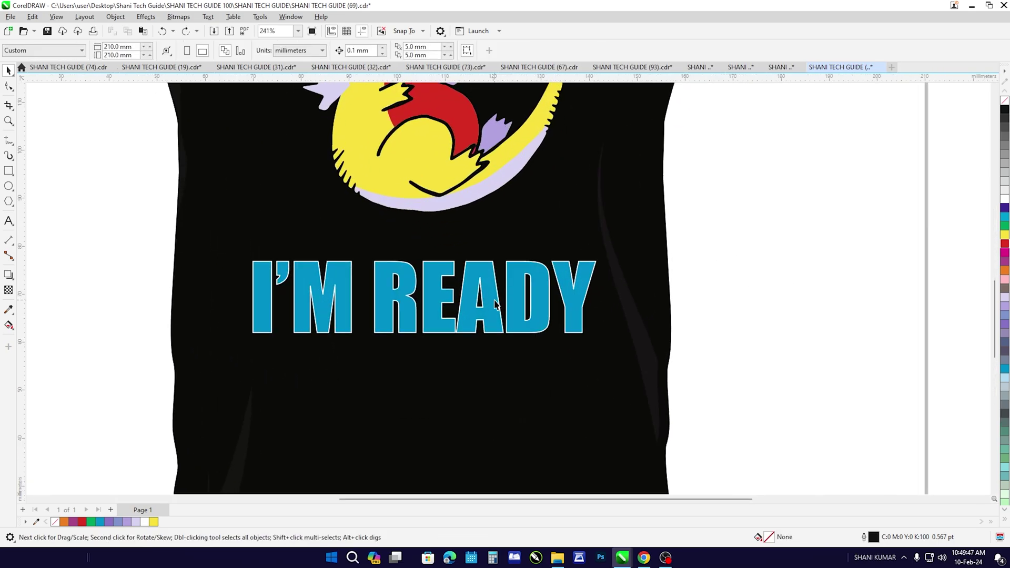
pyautogui.scroll(3, 515, 274)
pyautogui.scroll(-3, 516, 274)
pyautogui.scroll(-4, 517, 268)
pyautogui.scroll(2, 517, 268)
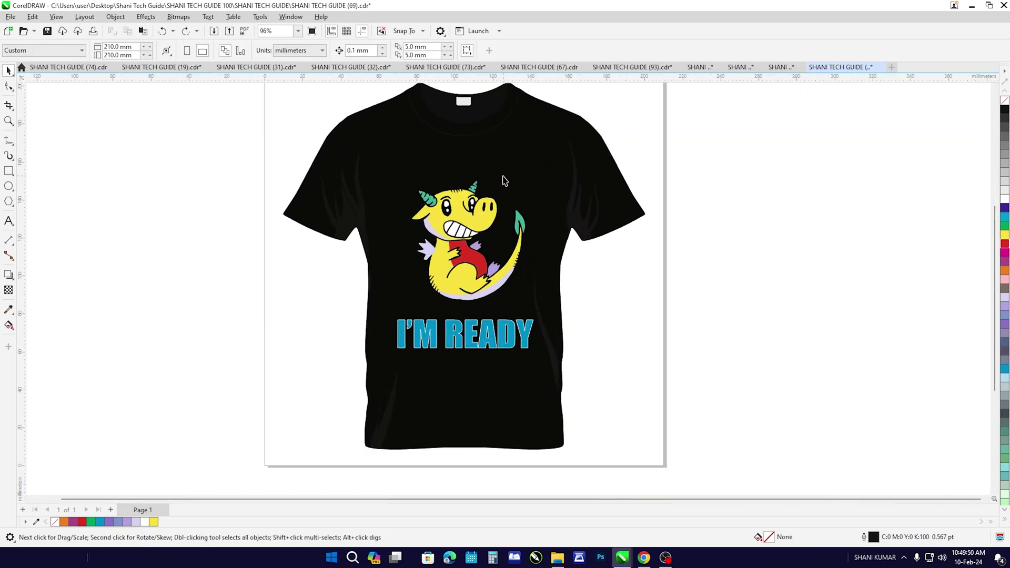
pyautogui.scroll(-3, 516, 267)
pyautogui.scroll(-3, 592, 324)
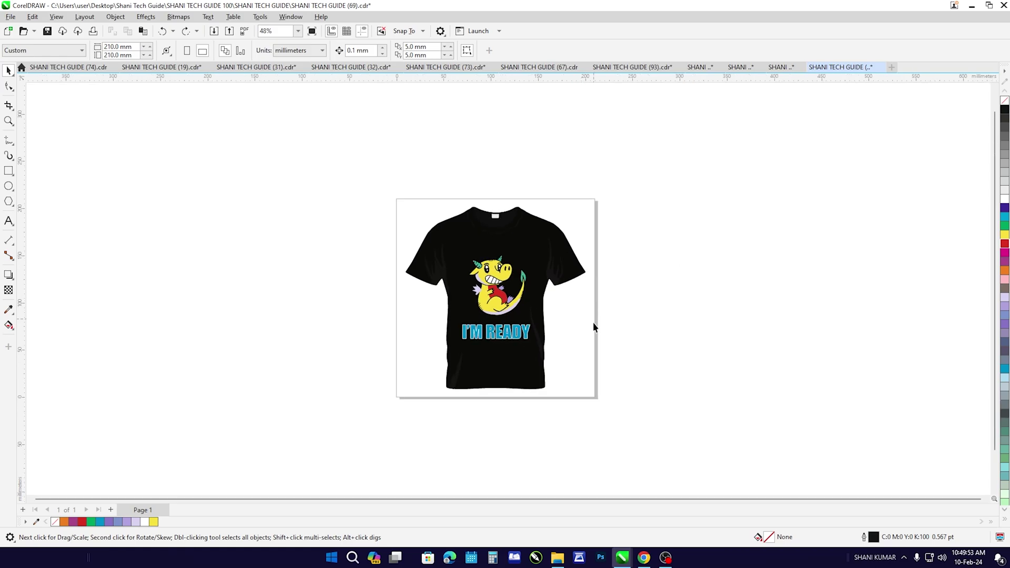
pyautogui.scroll(3, 478, 295)
pyautogui.scroll(2, 479, 295)
pyautogui.scroll(-2, 479, 295)
pyautogui.scroll(1, 471, 203)
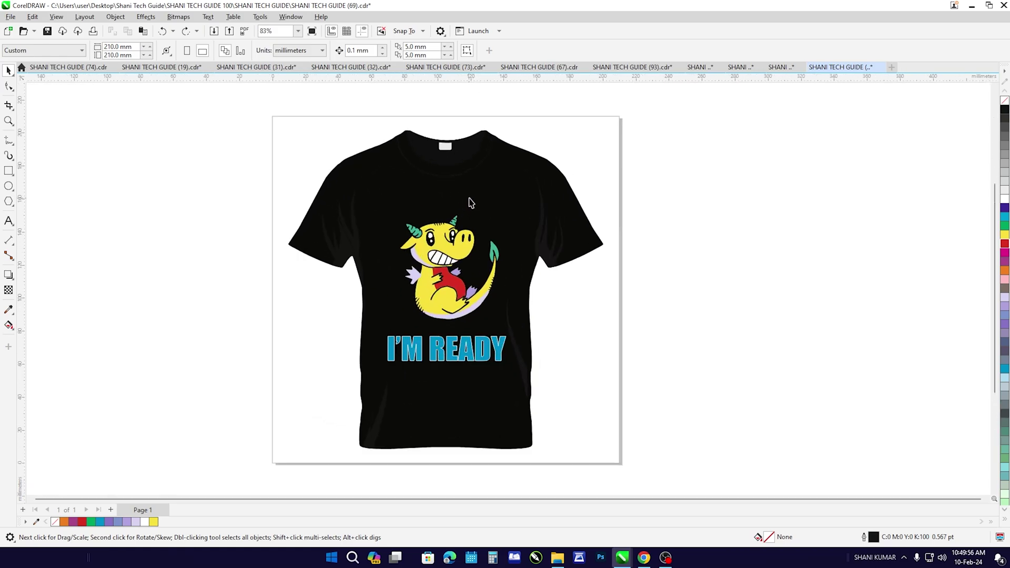
pyautogui.click(67, 68)
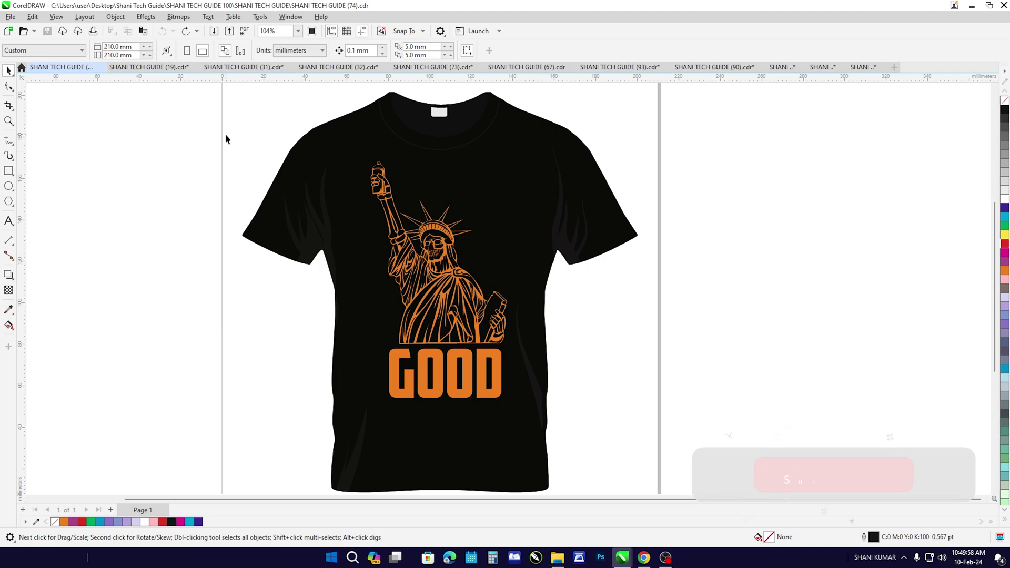
# Cycle through the NEVER GIVE UP, tiger, astronaut, CORE DENIM and MUSIC designs, ending on I'M READY
pyautogui.click(161, 68)
pyautogui.click(242, 67)
pyautogui.click(312, 68)
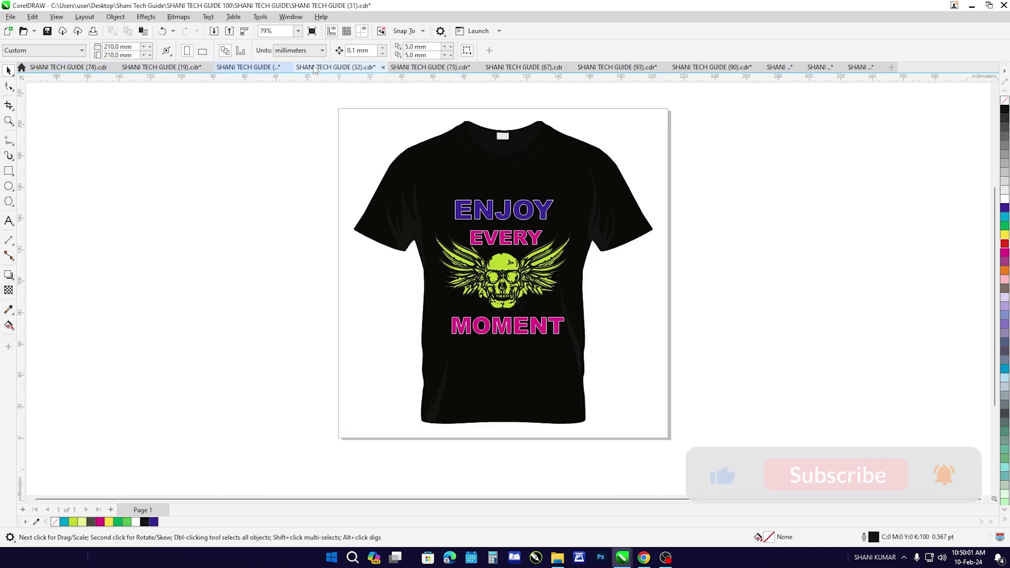
pyautogui.click(314, 68)
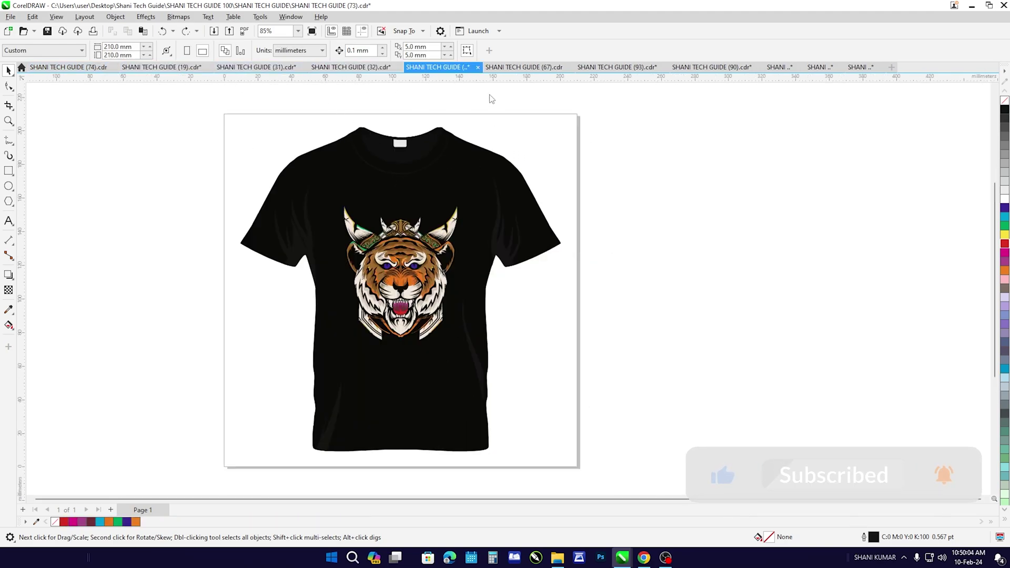
pyautogui.click(514, 69)
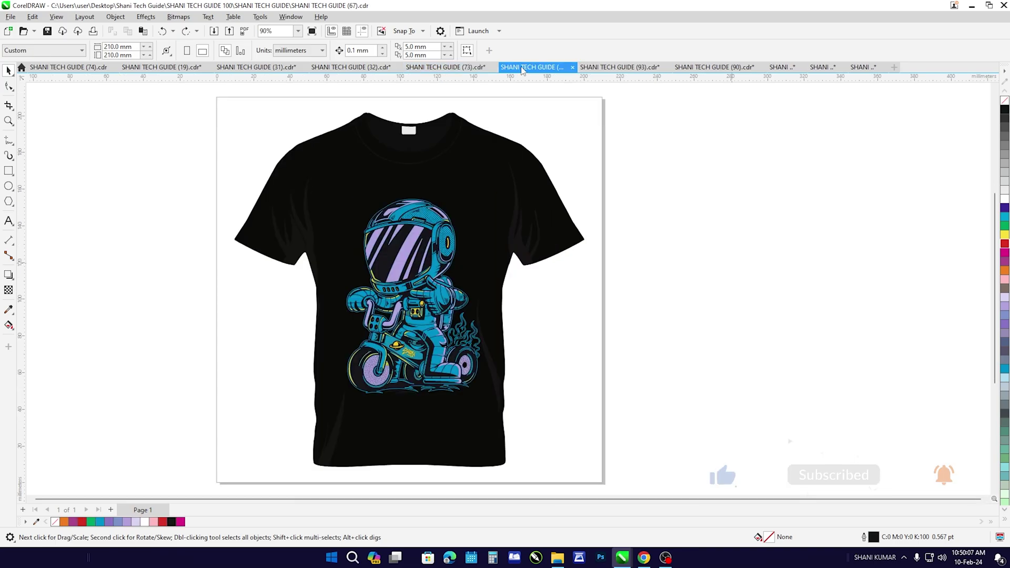
pyautogui.click(637, 67)
pyautogui.click(704, 69)
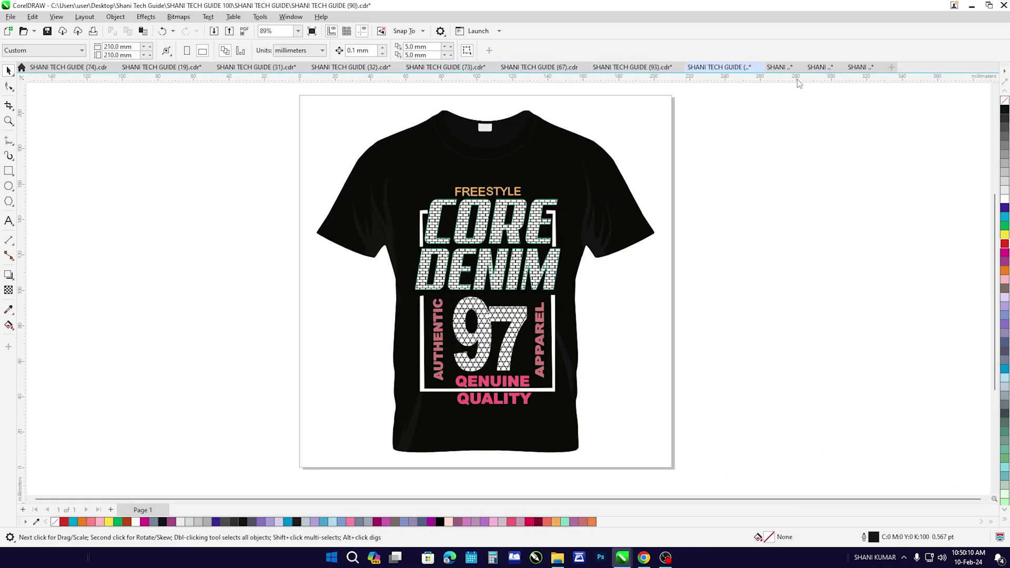
pyautogui.click(786, 68)
pyautogui.click(819, 67)
pyautogui.click(866, 70)
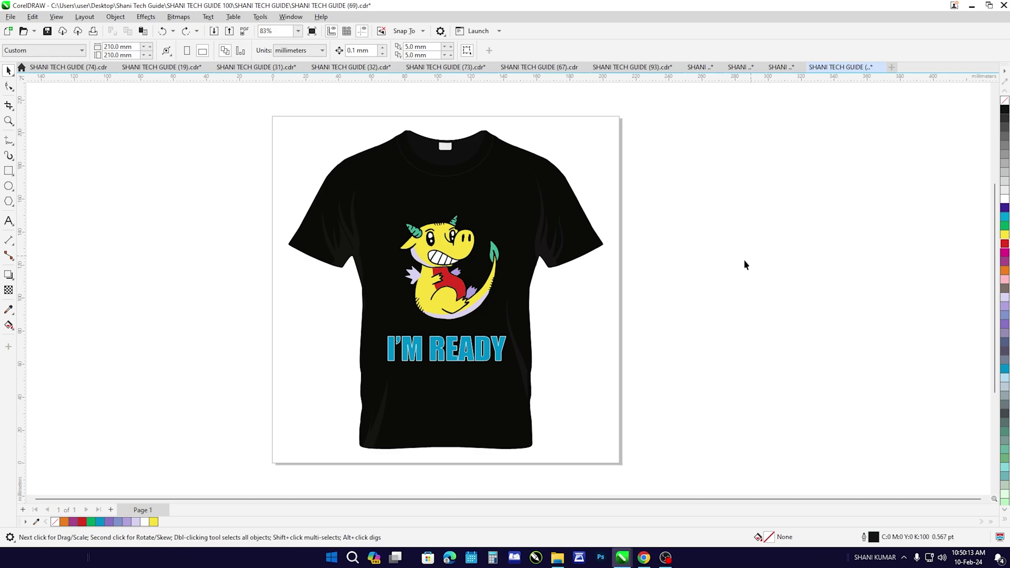